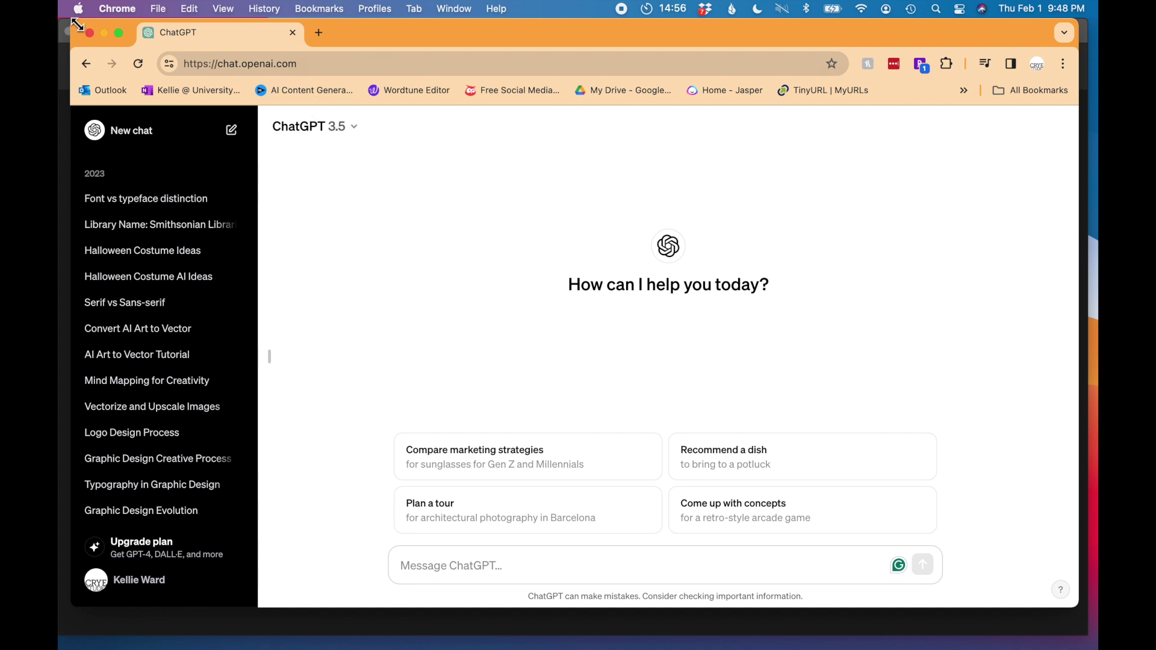
Ask ChatGPT to 'create a list of surf company names'.
{"action": "left_click_drag", "start_coordinate": [76, 24], "coordinate": [64, 24]}
{"action": "left_click", "coordinate": [447, 577]}
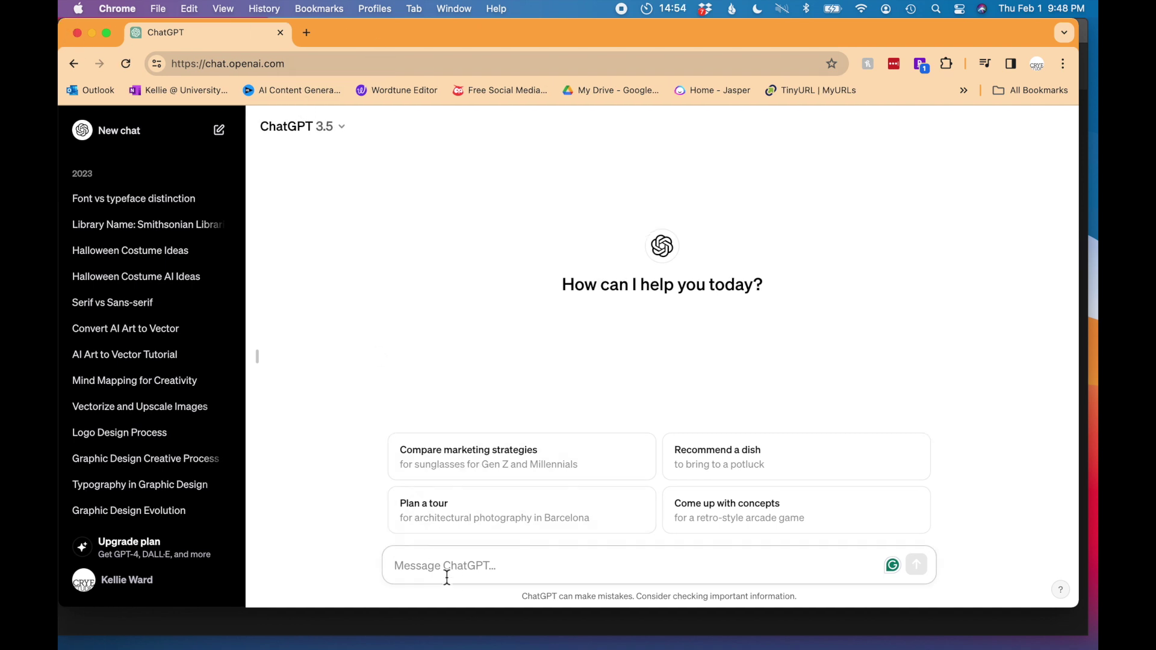
{"action": "type", "text": "create a list of surf co"}
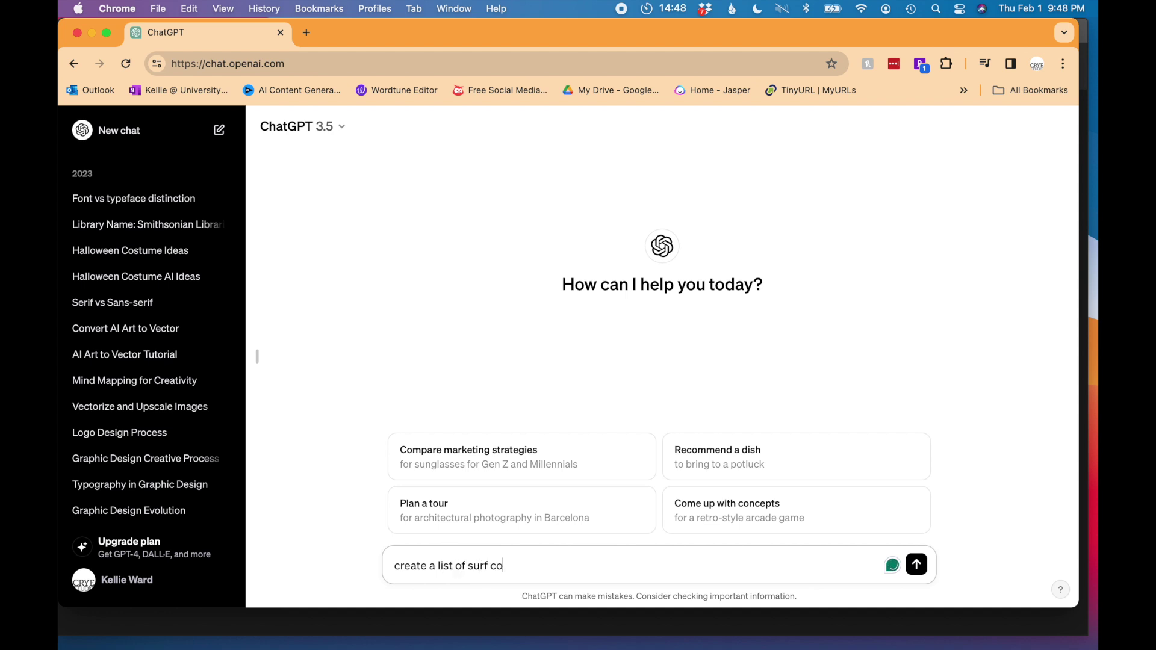
{"action": "type", "text": "mpany names"}
{"action": "key", "text": "Return"}
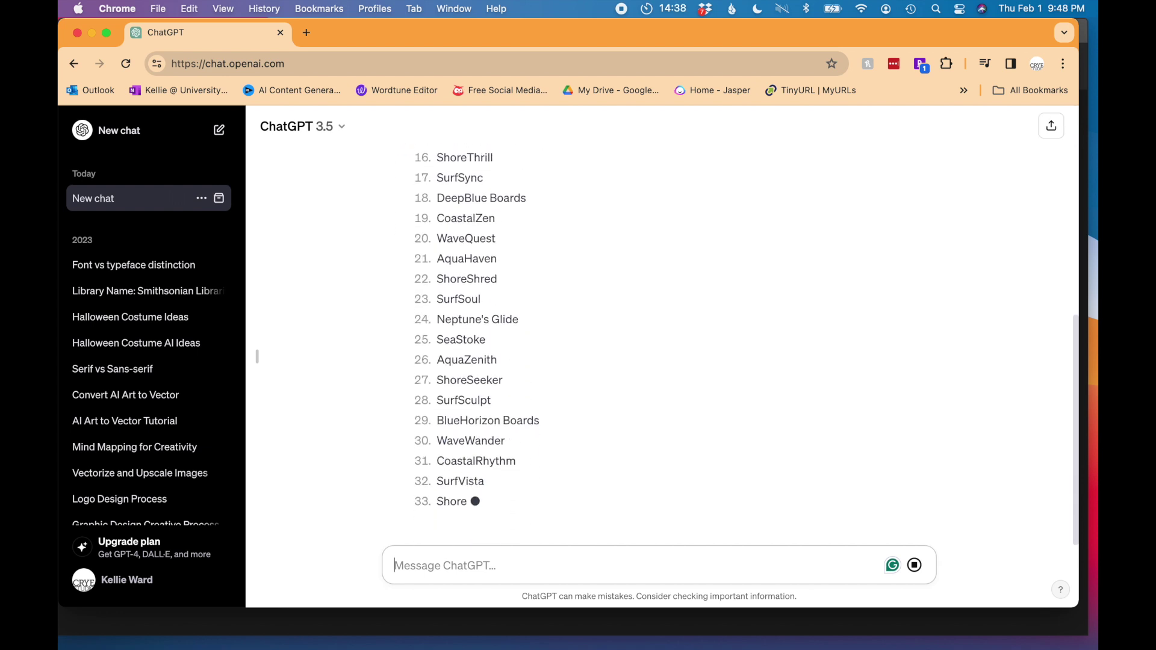
Pick the name SaltWave from the returned list.
{"action": "scroll", "coordinate": [468, 366], "scroll_direction": "up", "scroll_amount": 10}
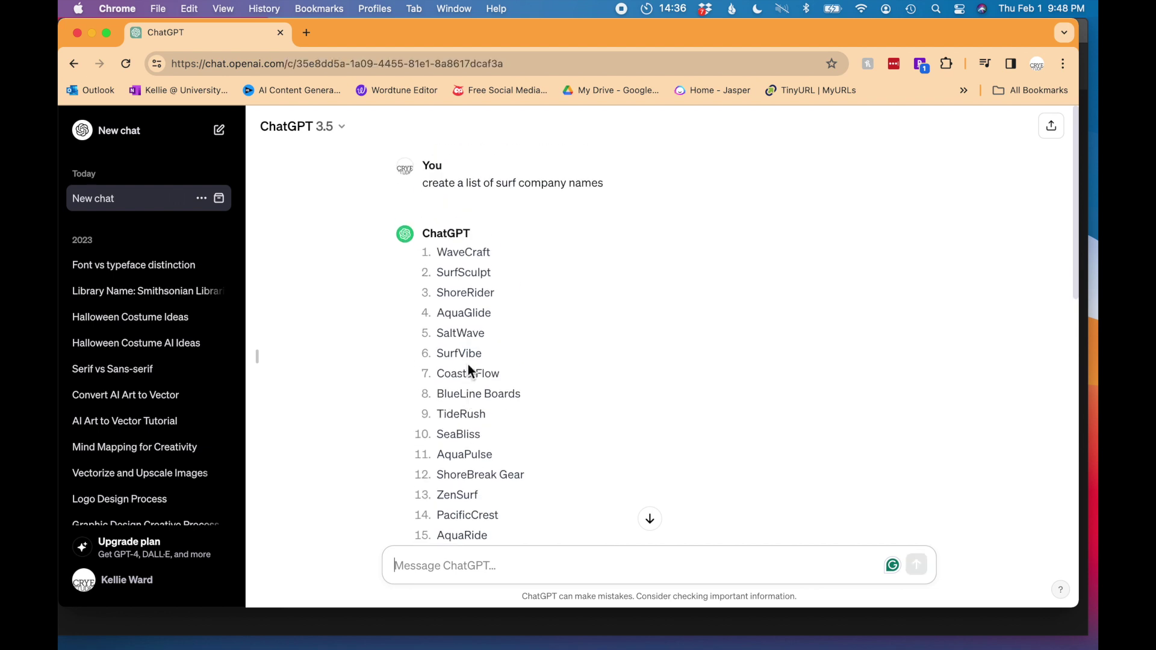
{"action": "left_click_drag", "start_coordinate": [461, 255], "coordinate": [522, 437]}
{"action": "left_click", "coordinate": [523, 437]}
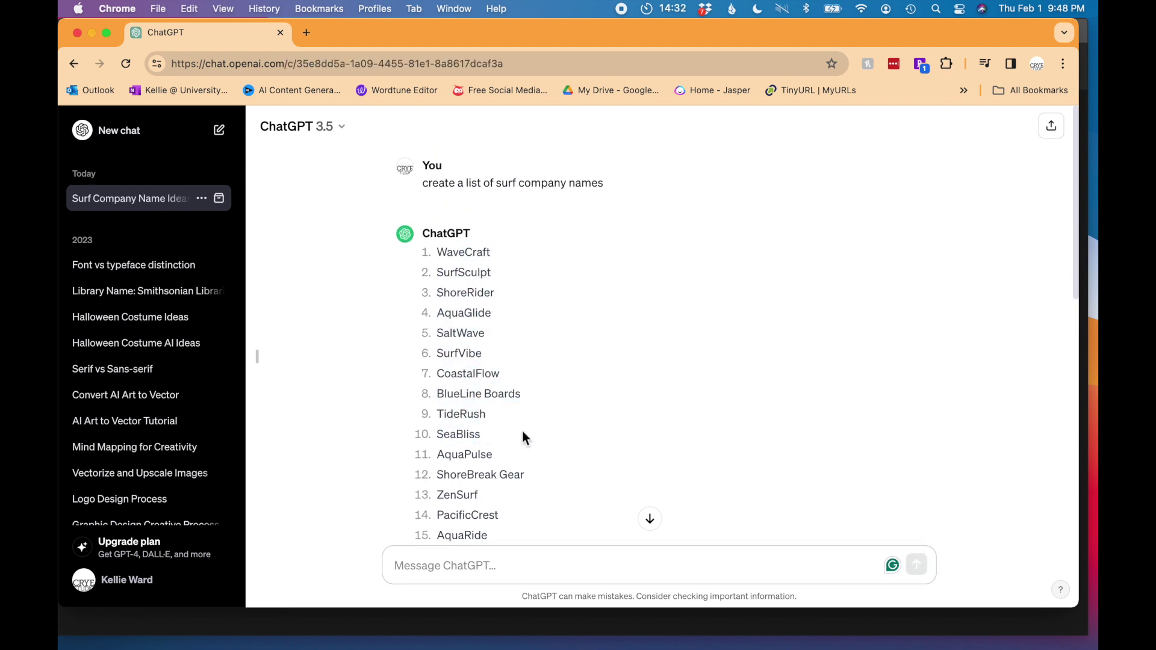
{"action": "double_click", "coordinate": [462, 333]}
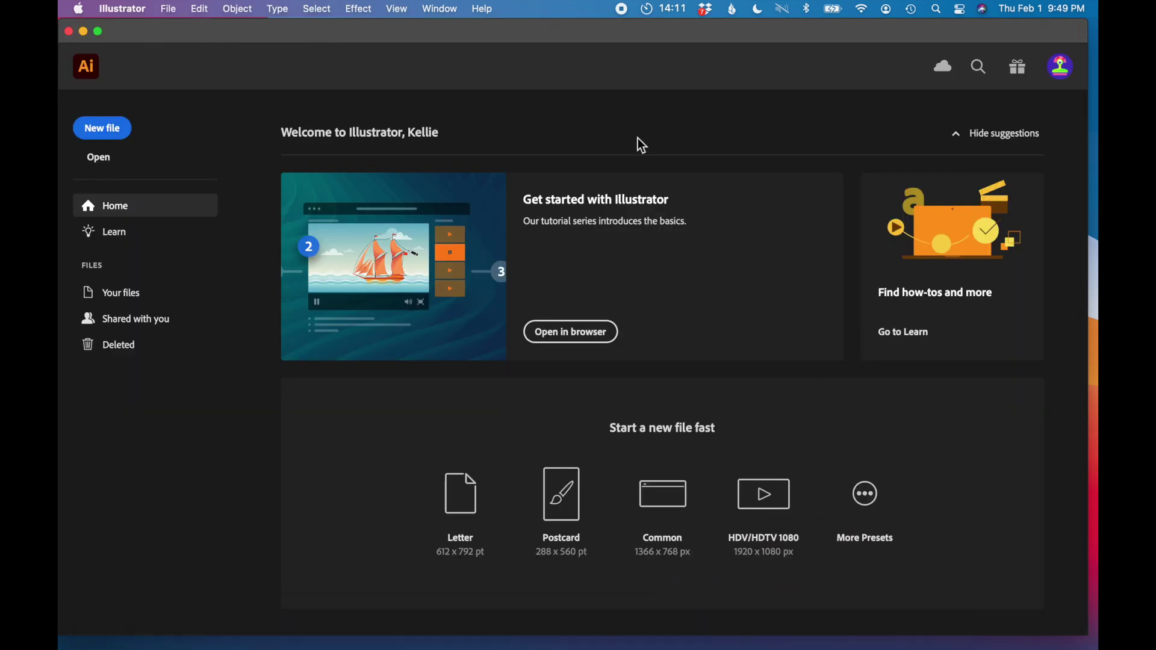
Create a blank Letter document and type SaltWave in a text area near the top left.
{"action": "left_click", "coordinate": [118, 139]}
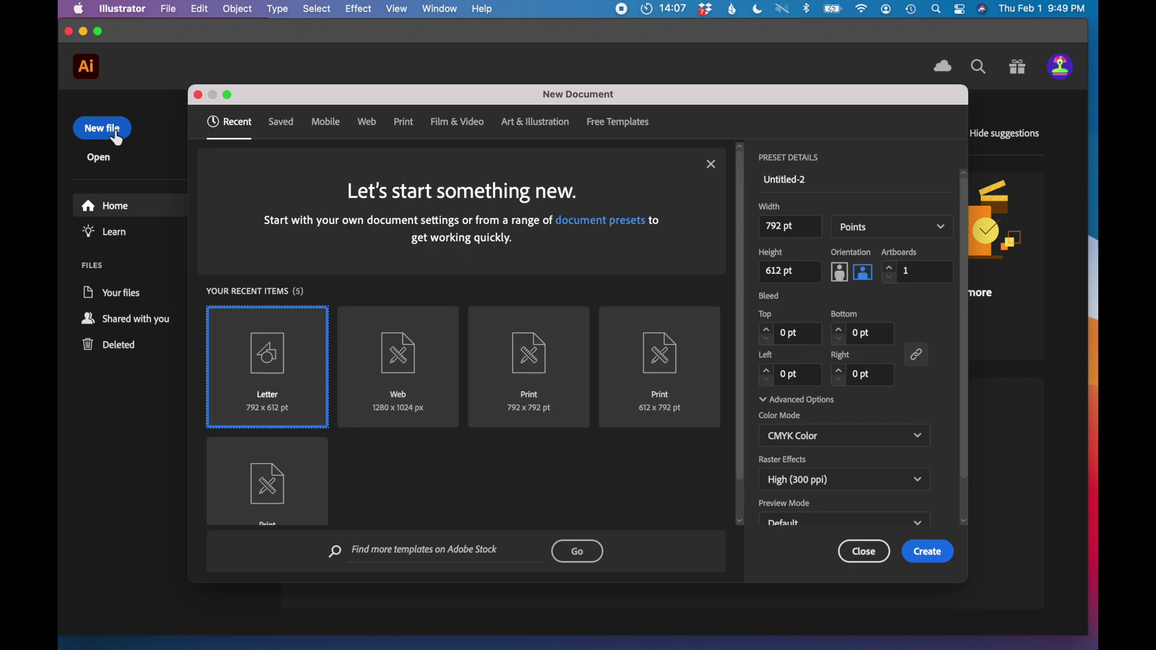
{"action": "left_click", "coordinate": [926, 552]}
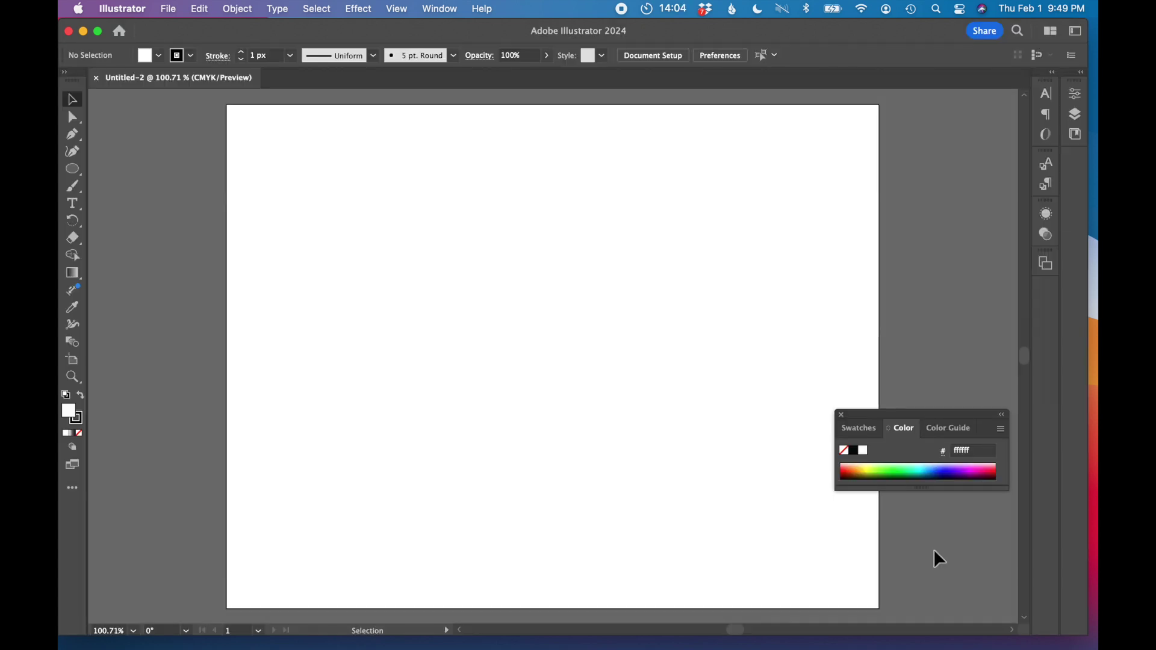
{"action": "left_click", "coordinate": [72, 204]}
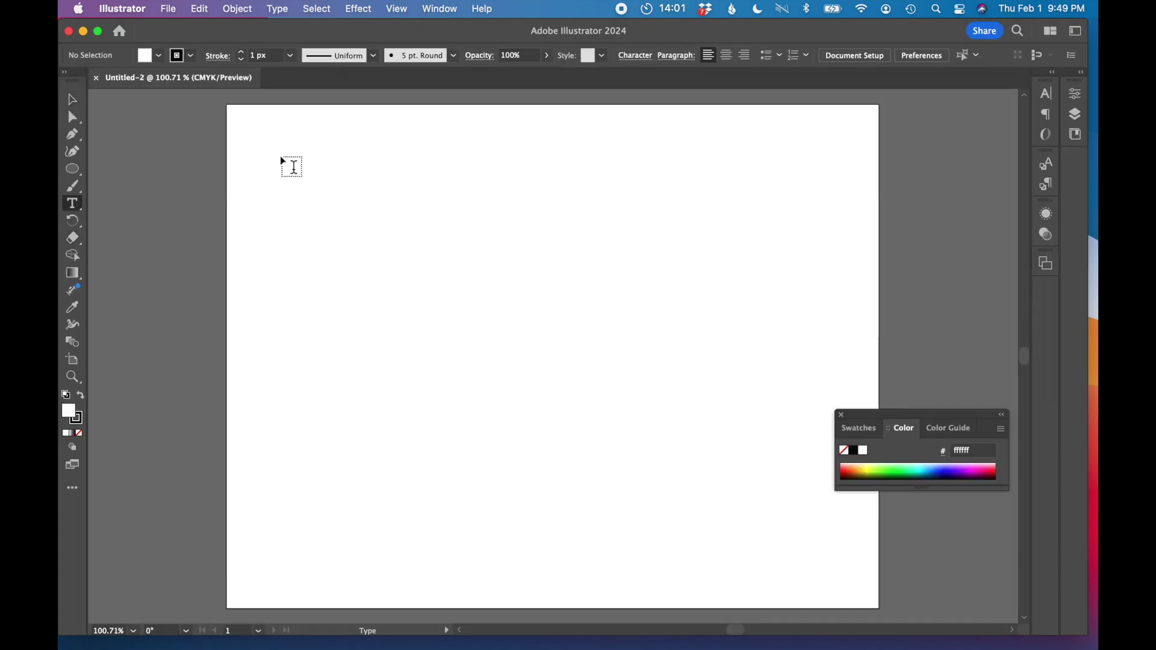
{"action": "left_click_drag", "start_coordinate": [280, 157], "coordinate": [488, 241]}
{"action": "type", "text": "SaltWave"}
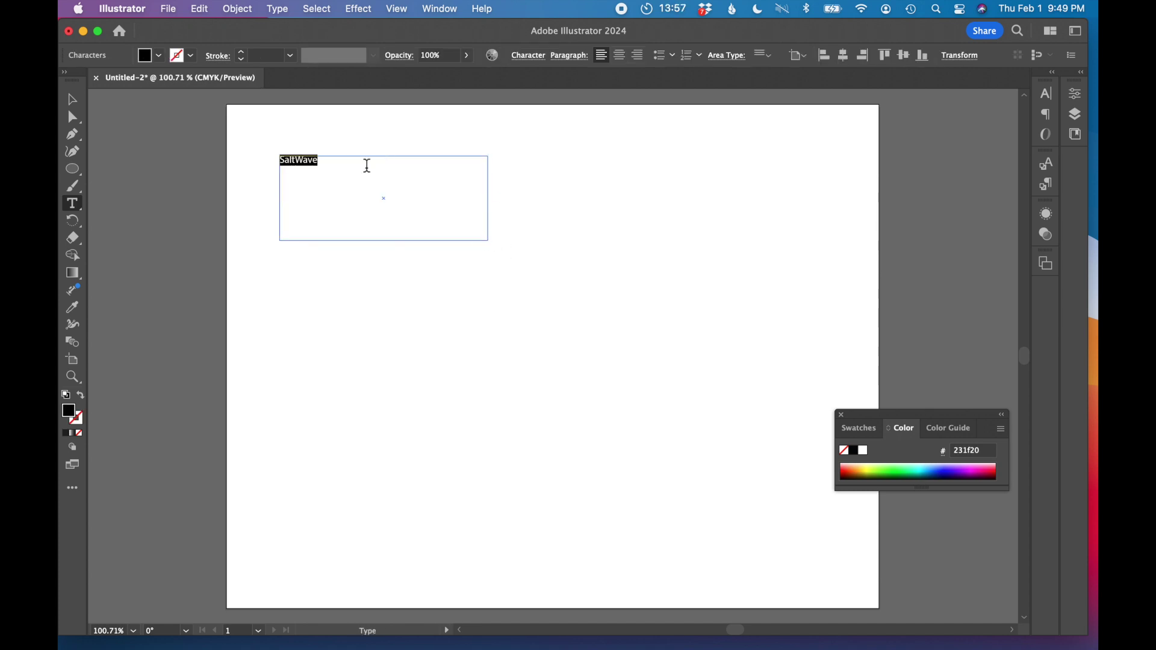
Set the SaltWave text to 23 pt and return to Chrome.
{"action": "left_click", "coordinate": [1047, 94]}
{"action": "scroll", "coordinate": [885, 171], "scroll_direction": "up", "scroll_amount": 11}
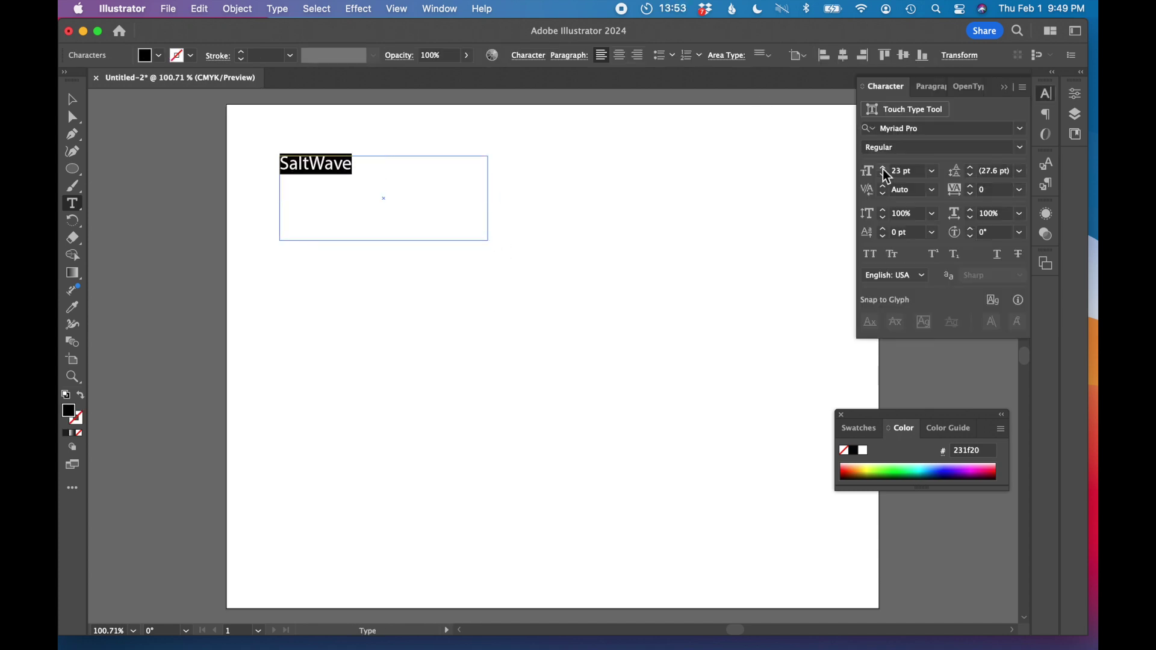
{"action": "left_click", "coordinate": [72, 99]}
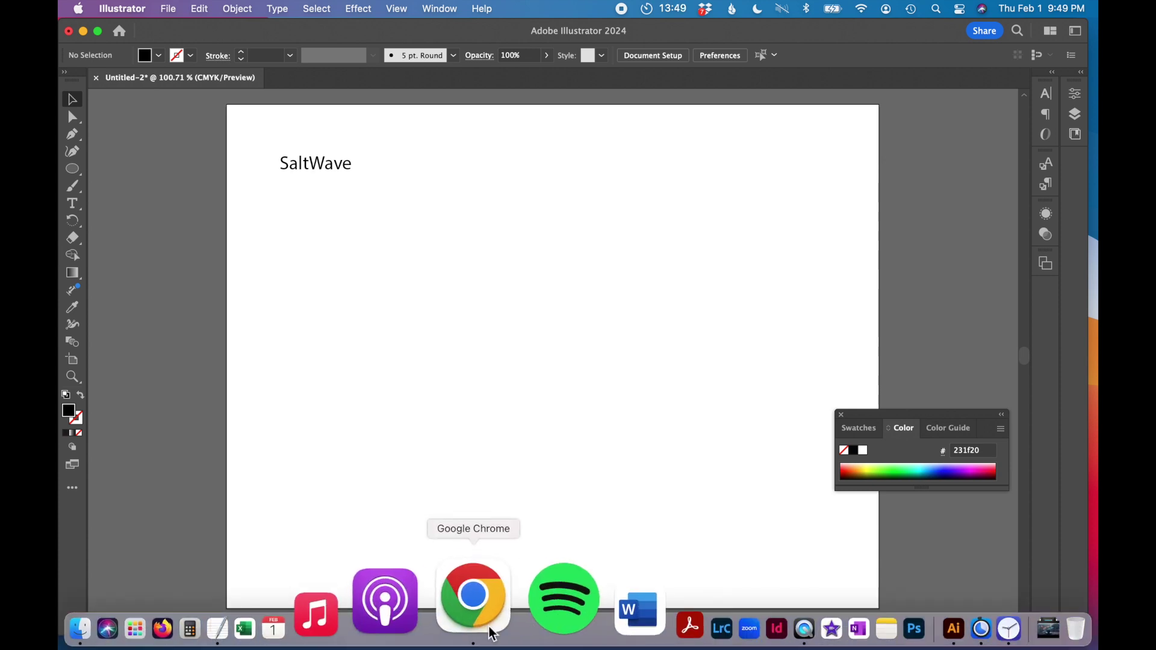
{"action": "left_click", "coordinate": [490, 629]}
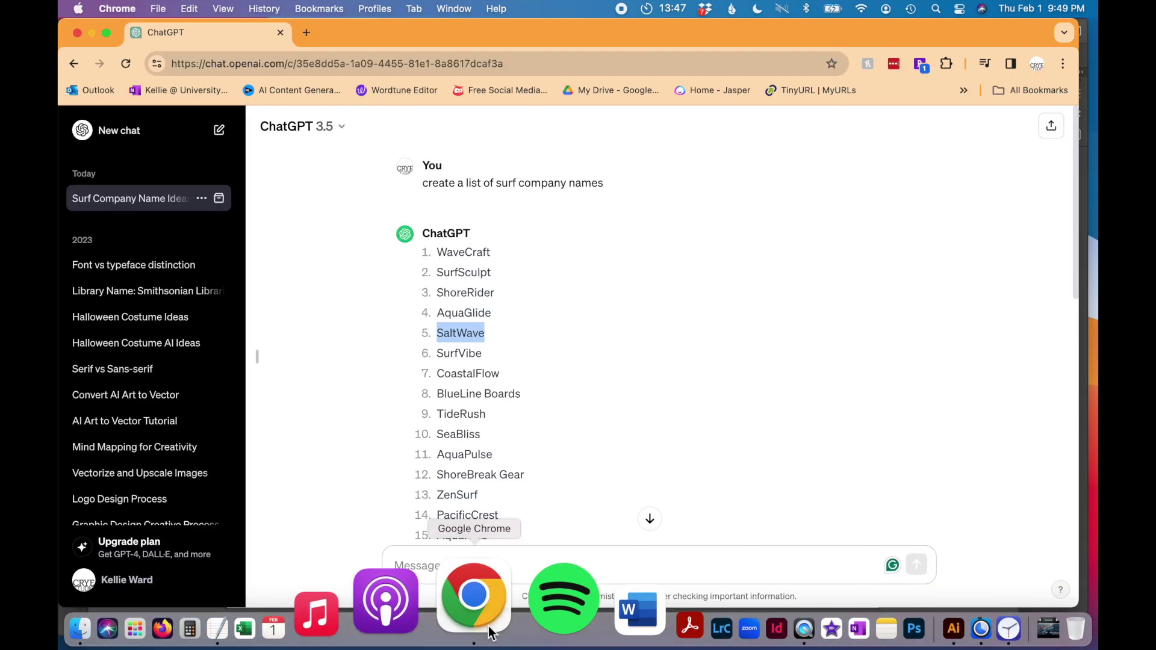
Search Google for wave icons in a new tab and open the full image results.
{"action": "left_click", "coordinate": [304, 33]}
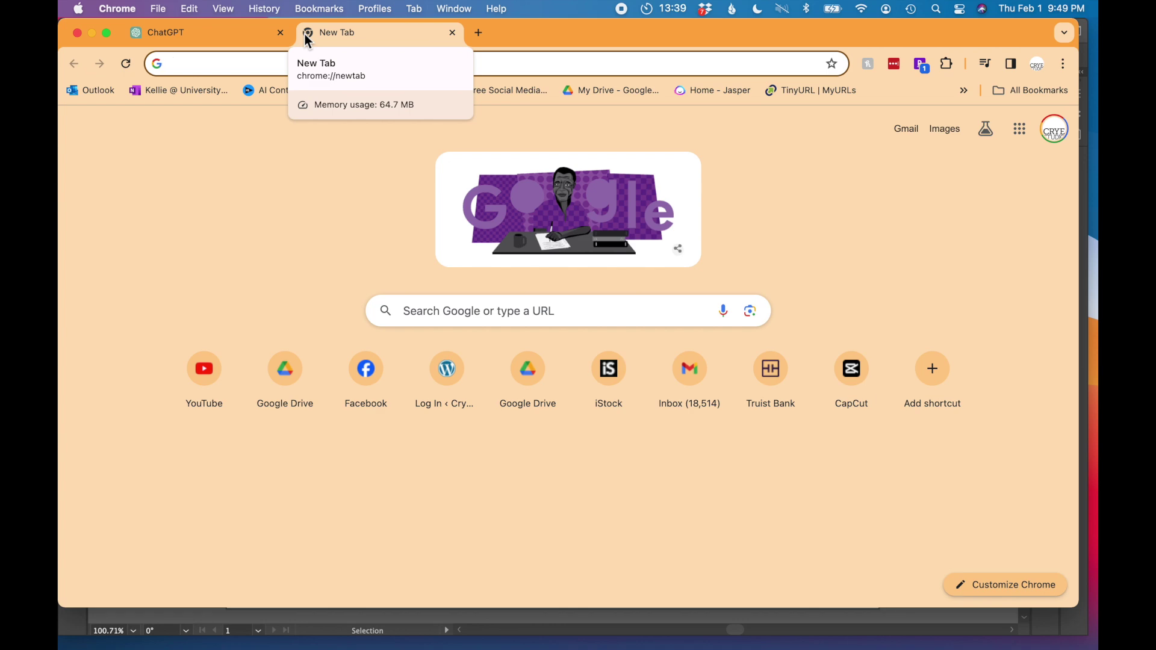
{"action": "type", "text": "wave icons"}
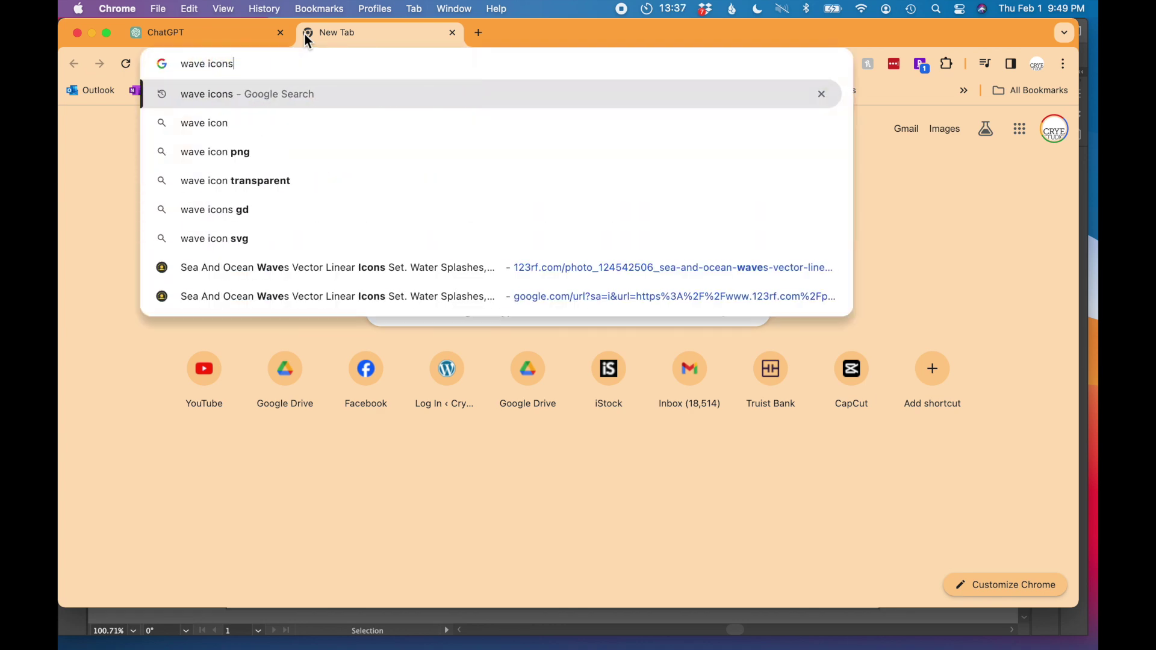
{"action": "key", "text": "Return"}
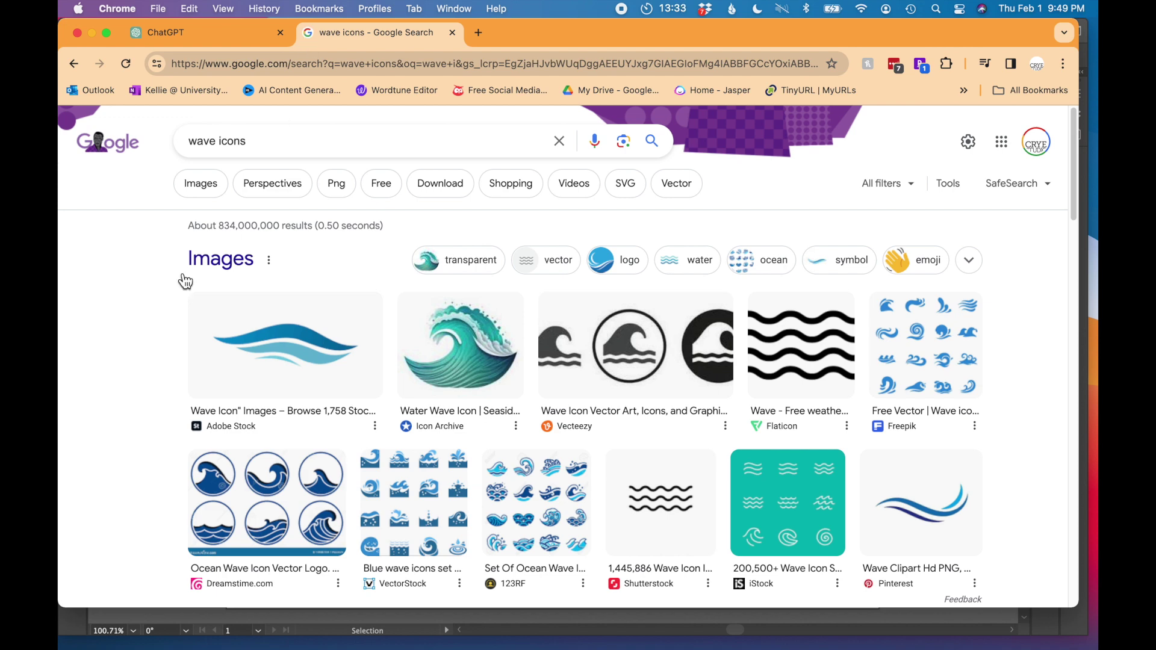
{"action": "scroll", "coordinate": [359, 328], "scroll_direction": "down", "scroll_amount": 5}
{"action": "left_click", "coordinate": [554, 388]}
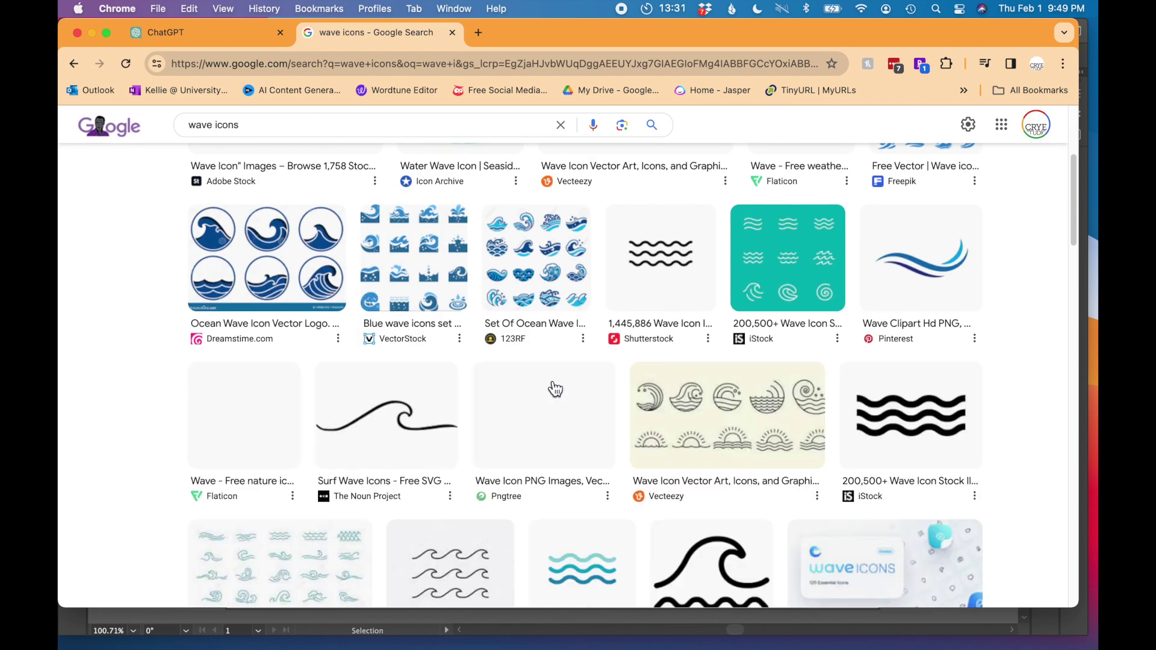
{"action": "scroll", "coordinate": [742, 504], "scroll_direction": "down", "scroll_amount": 3}
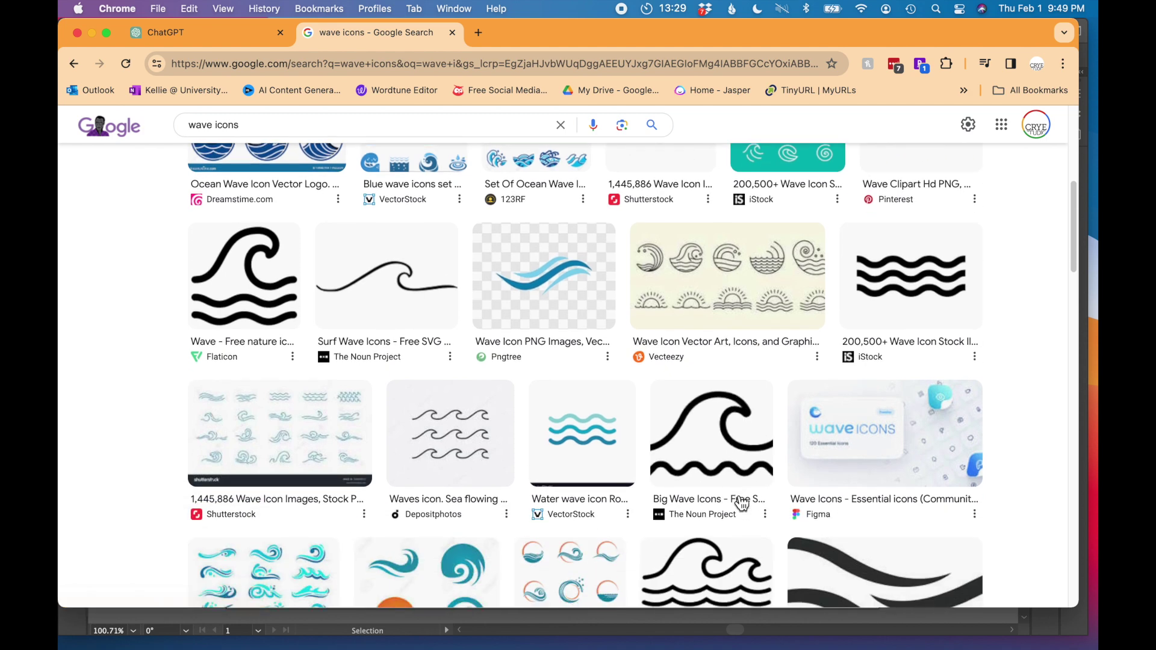
{"action": "scroll", "coordinate": [742, 504], "scroll_direction": "down", "scroll_amount": 6}
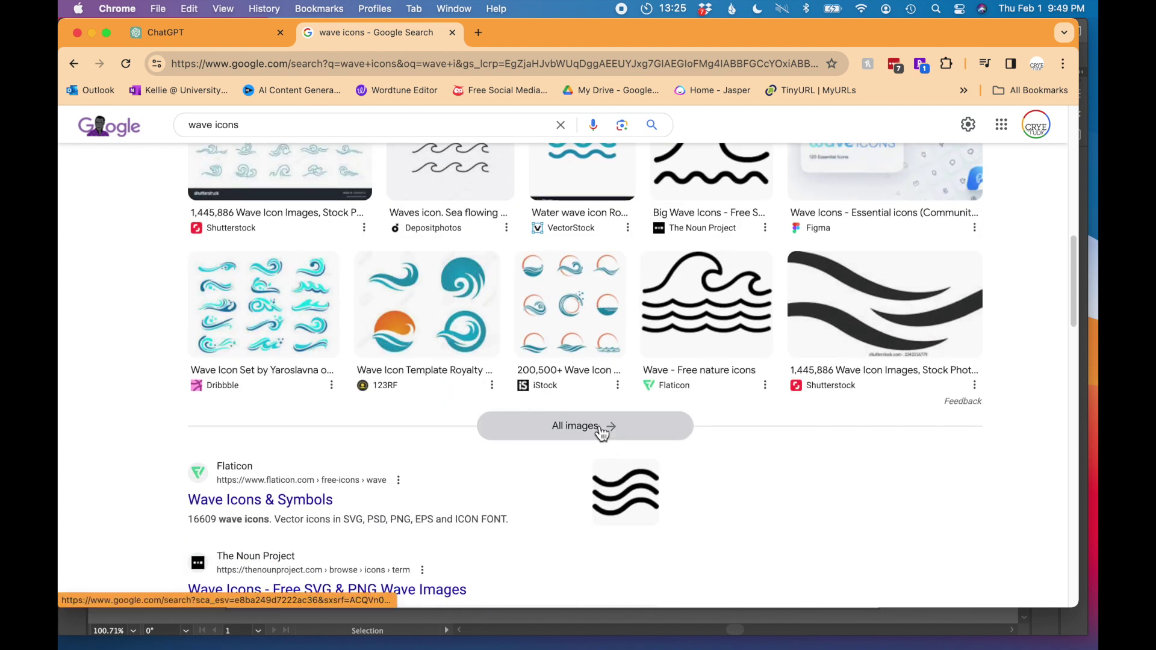
{"action": "left_click", "coordinate": [600, 427]}
Preview and close the Shutterstock wave icons image, then show the search filter tools.
{"action": "scroll", "coordinate": [602, 433], "scroll_direction": "down", "scroll_amount": 2}
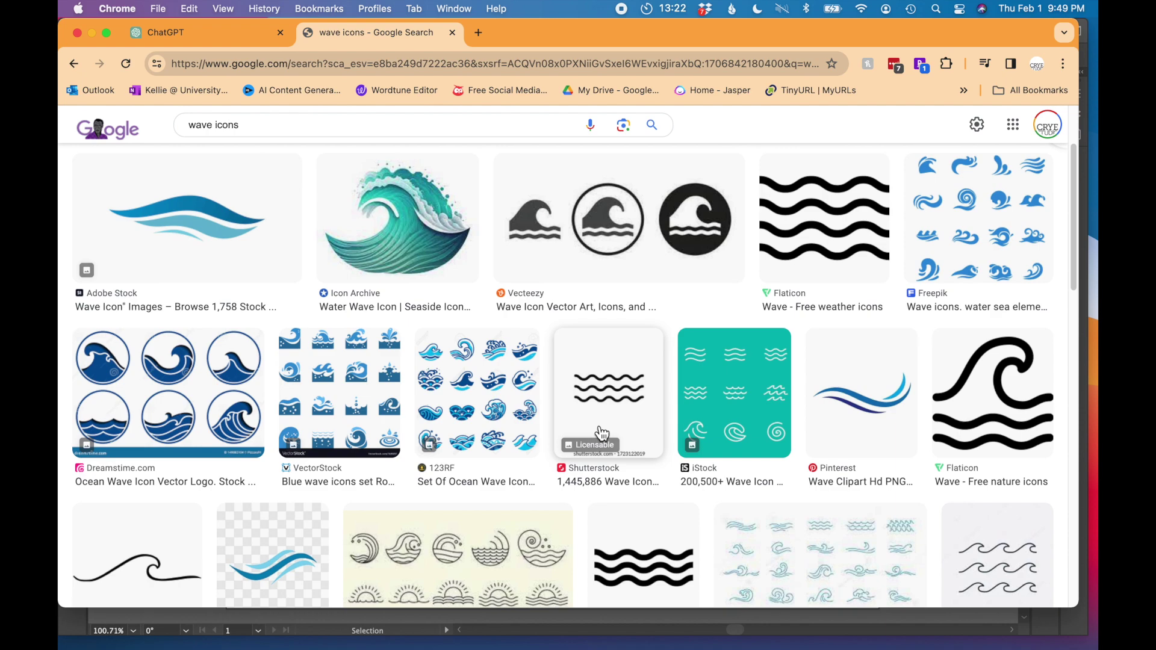
{"action": "scroll", "coordinate": [601, 432], "scroll_direction": "down", "scroll_amount": 5}
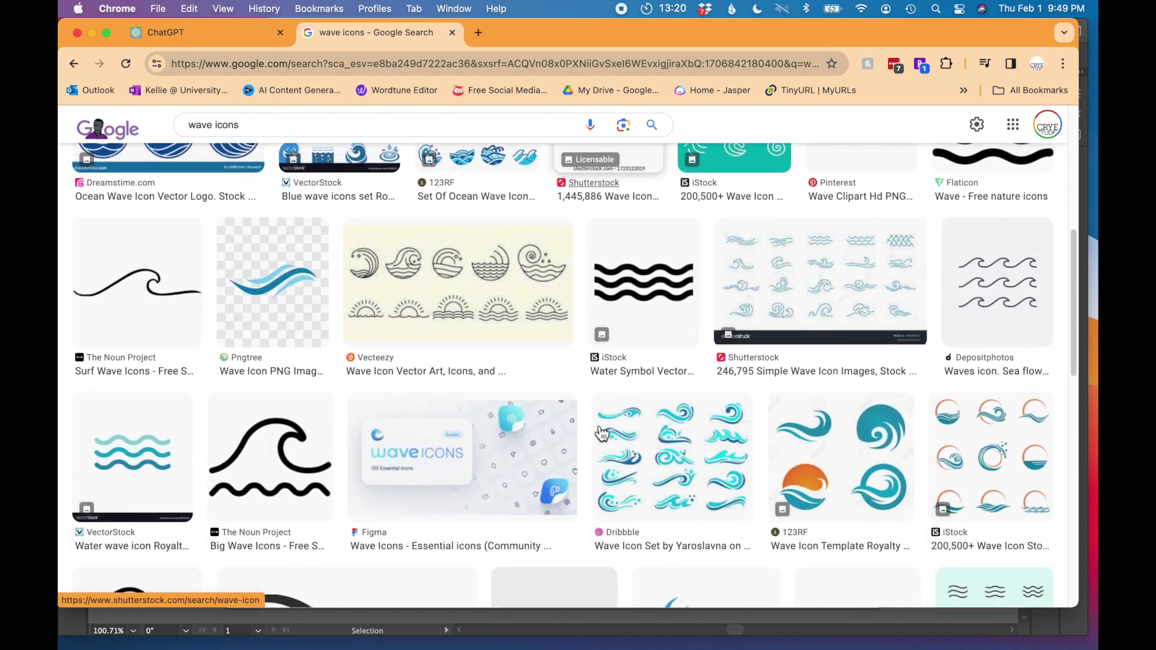
{"action": "scroll", "coordinate": [600, 432], "scroll_direction": "down", "scroll_amount": 5}
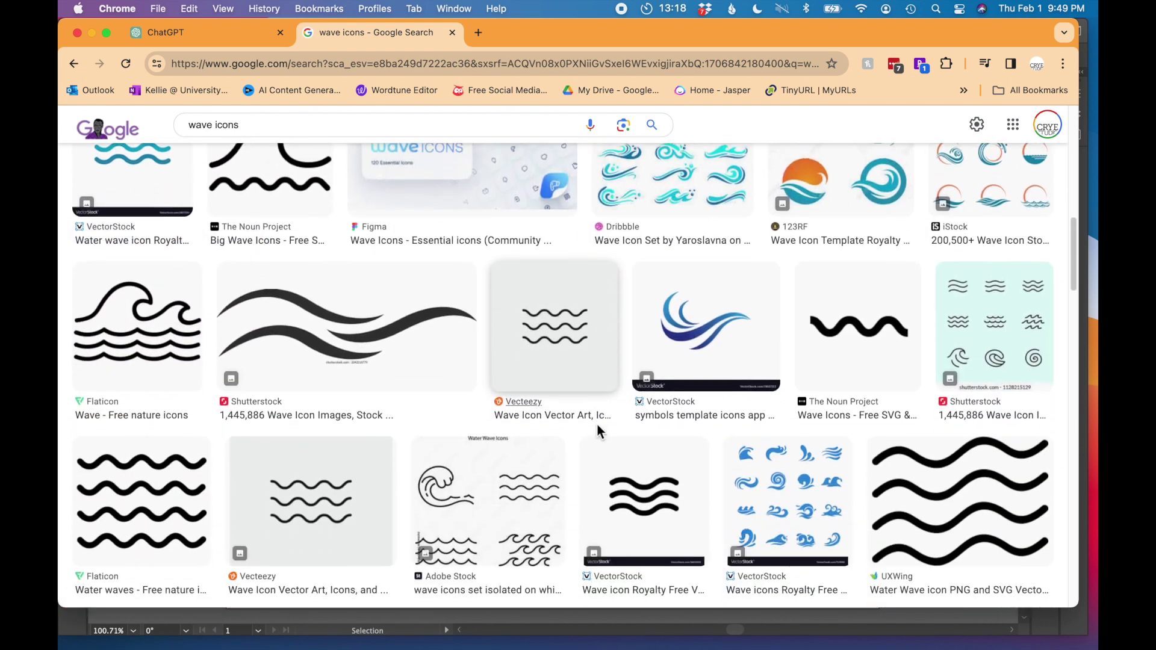
{"action": "scroll", "coordinate": [598, 427], "scroll_direction": "down", "scroll_amount": 4}
{"action": "scroll", "coordinate": [600, 432], "scroll_direction": "up", "scroll_amount": 3}
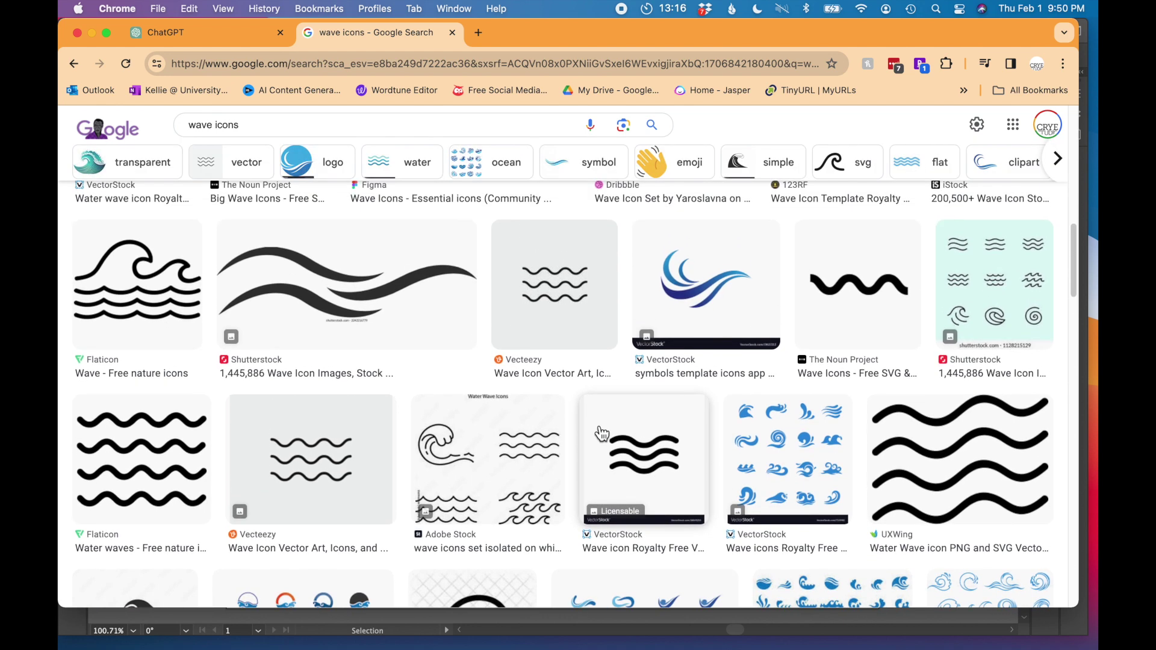
{"action": "scroll", "coordinate": [602, 433], "scroll_direction": "down", "scroll_amount": 1}
{"action": "left_click", "coordinate": [1009, 266]}
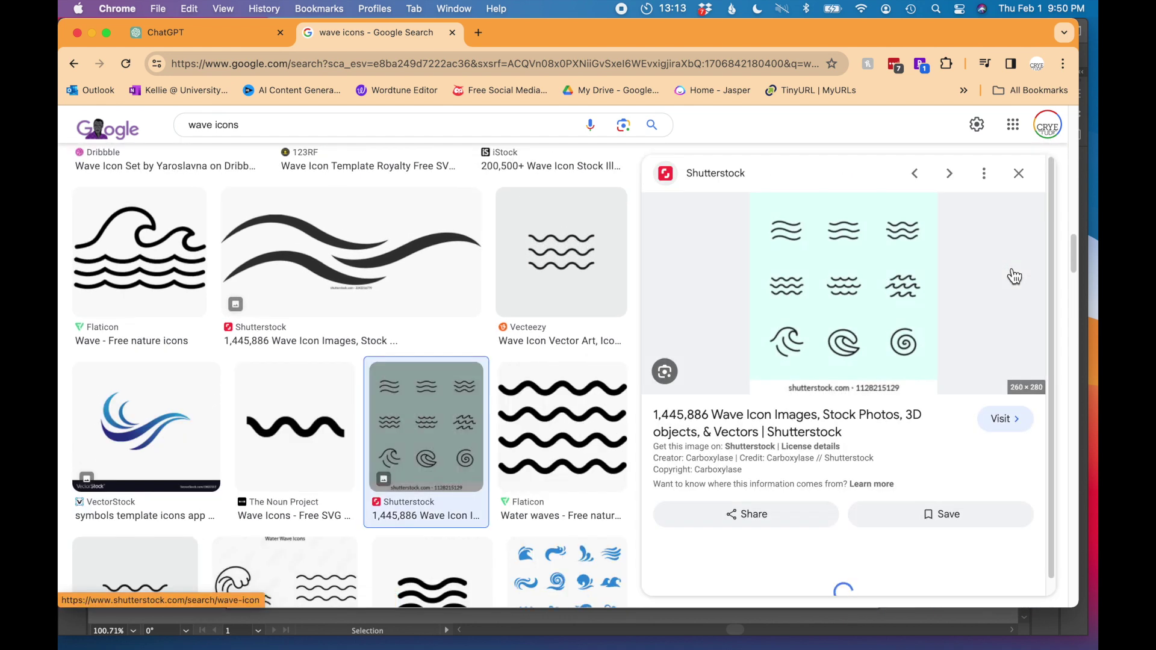
{"action": "left_click", "coordinate": [1018, 174]}
{"action": "scroll", "coordinate": [544, 261], "scroll_direction": "up", "scroll_amount": 2}
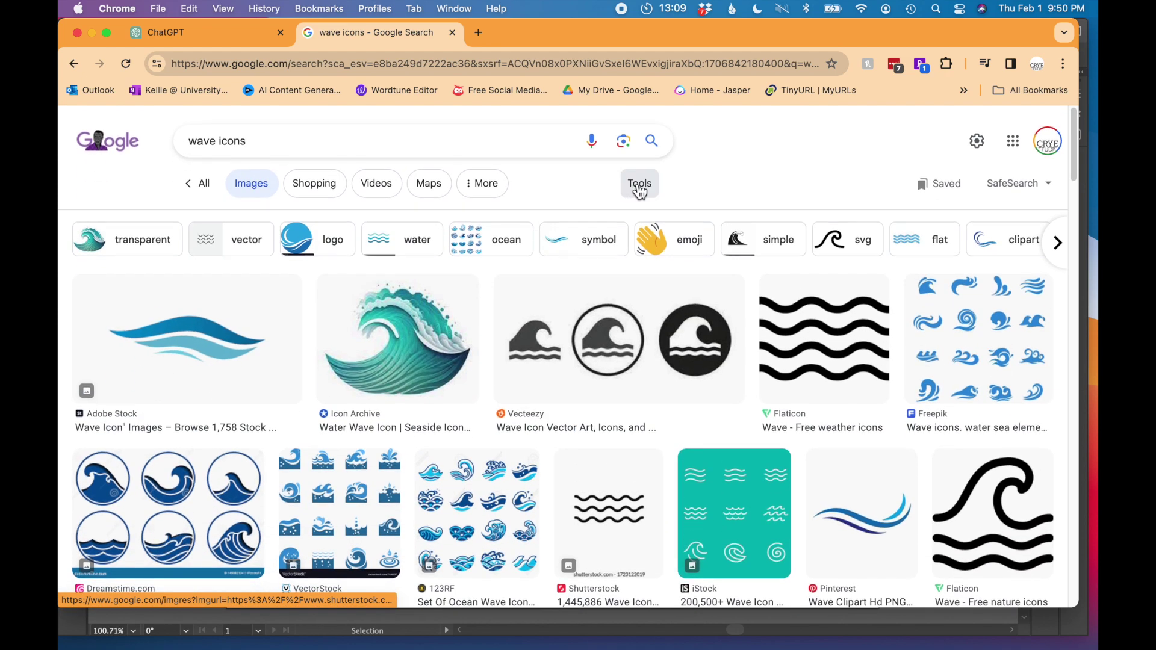
{"action": "left_click", "coordinate": [639, 185]}
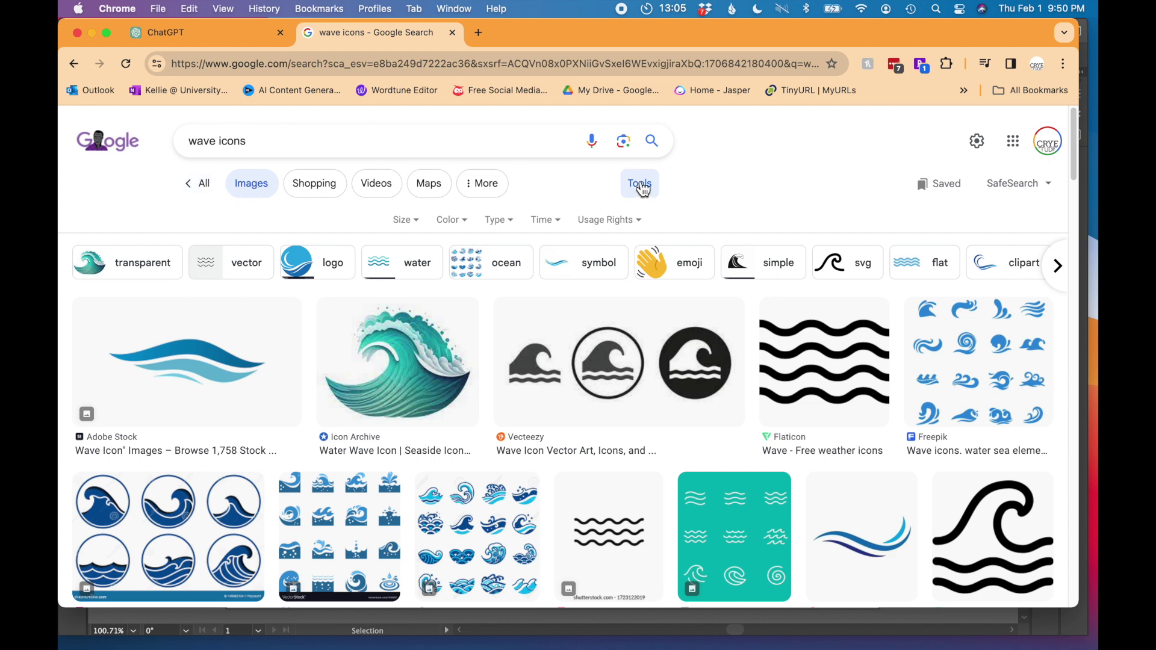
Limit the wave icon results to large images.
{"action": "left_click", "coordinate": [415, 222]}
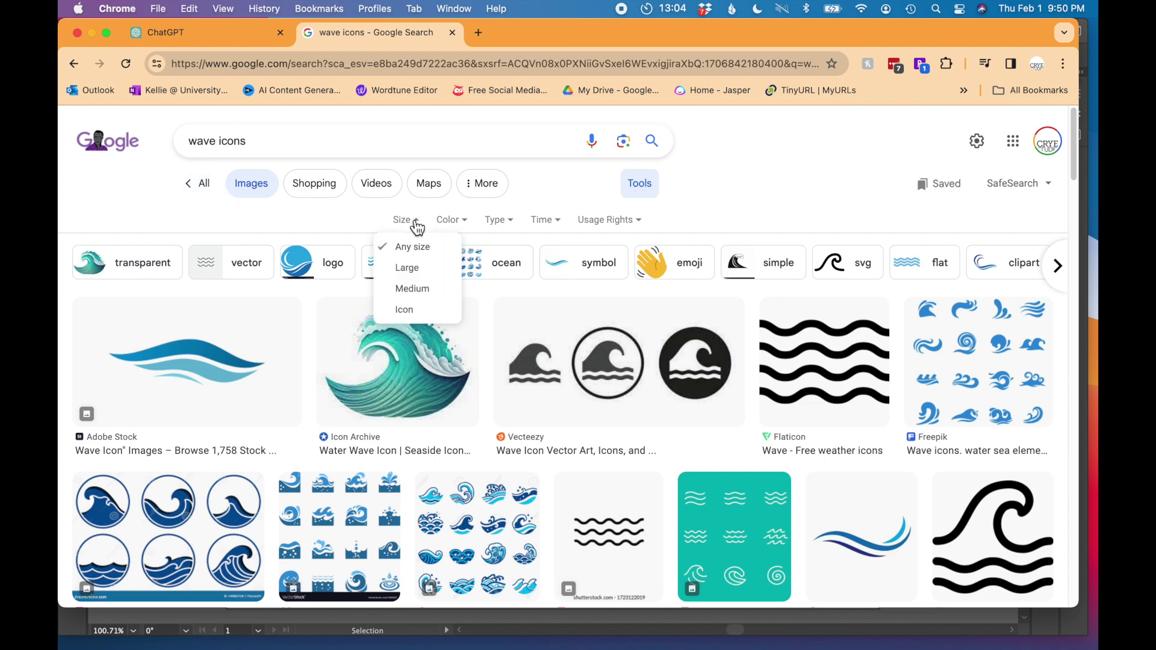
{"action": "left_click", "coordinate": [420, 267]}
{"action": "scroll", "coordinate": [533, 286], "scroll_direction": "down", "scroll_amount": 5}
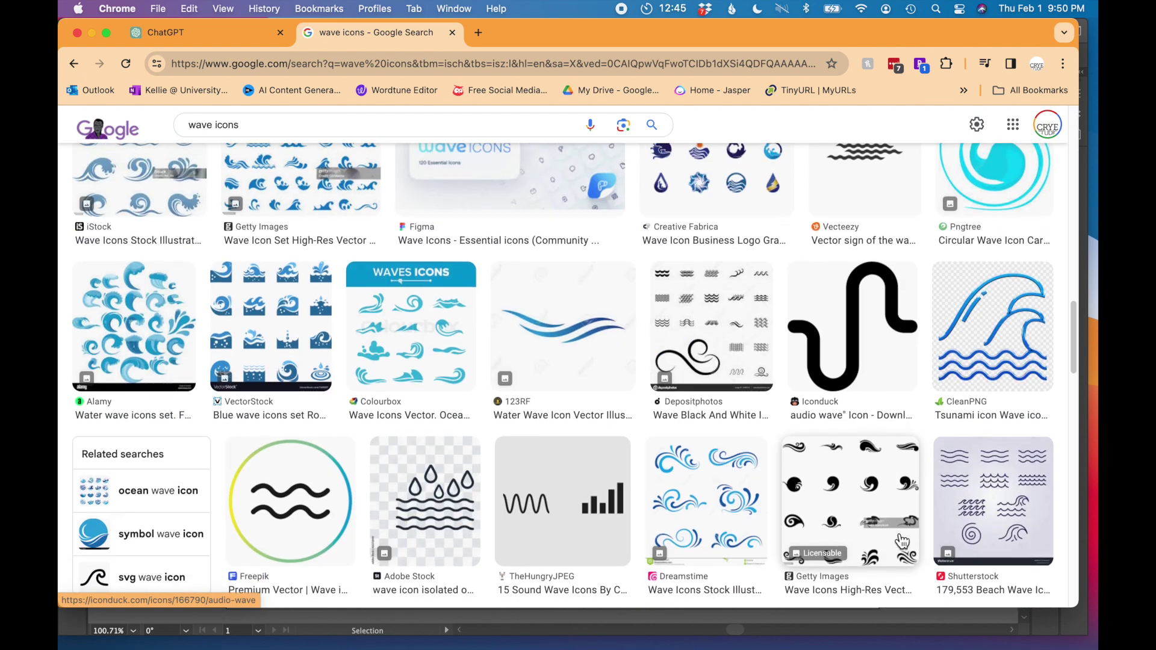
Bring up the image menu on the VectorStock 'Sea waves icon simple style' preview.
{"action": "scroll", "coordinate": [901, 542], "scroll_direction": "down", "scroll_amount": 3}
{"action": "scroll", "coordinate": [901, 542], "scroll_direction": "down", "scroll_amount": 3}
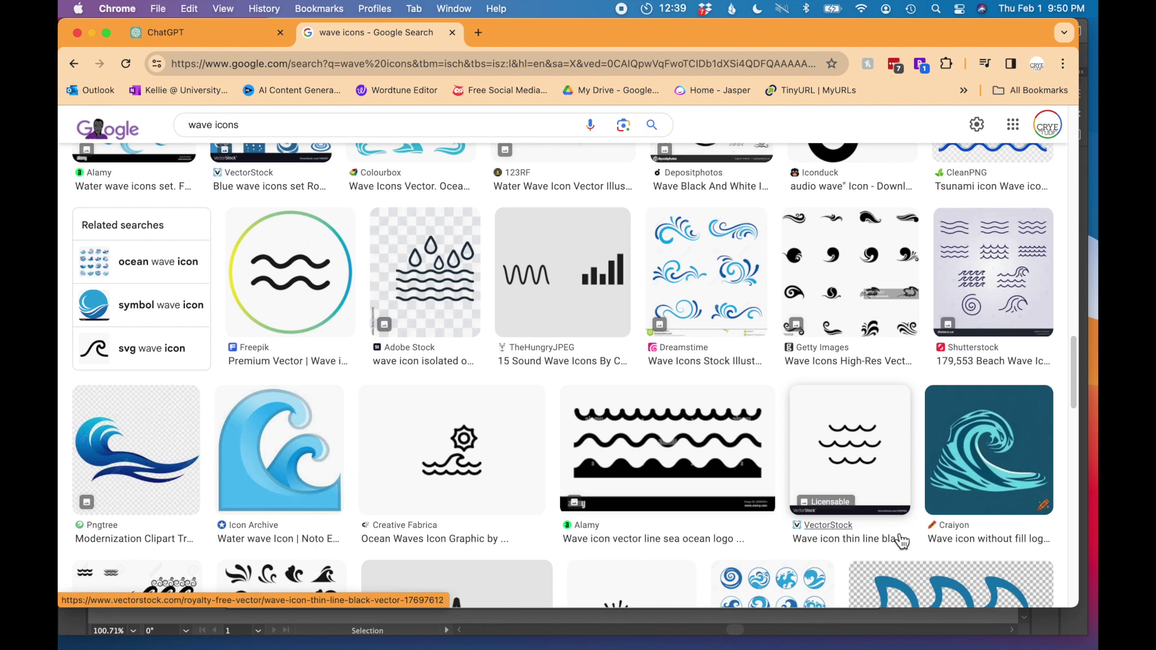
{"action": "scroll", "coordinate": [902, 542], "scroll_direction": "down", "scroll_amount": 4}
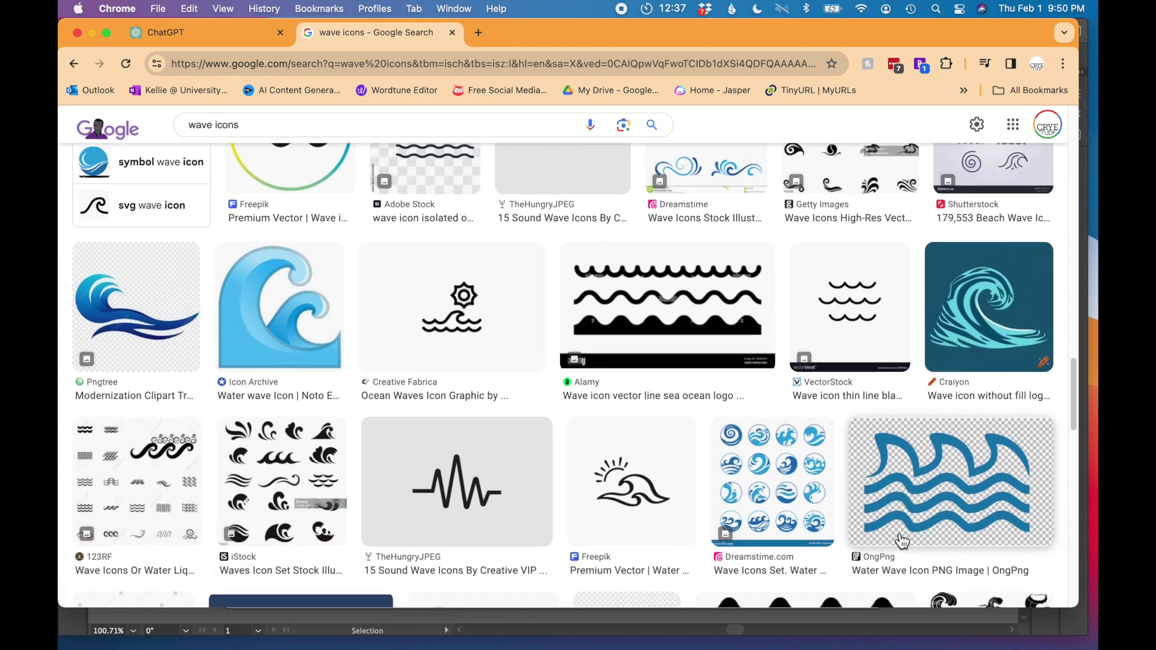
{"action": "scroll", "coordinate": [902, 542], "scroll_direction": "down", "scroll_amount": 9}
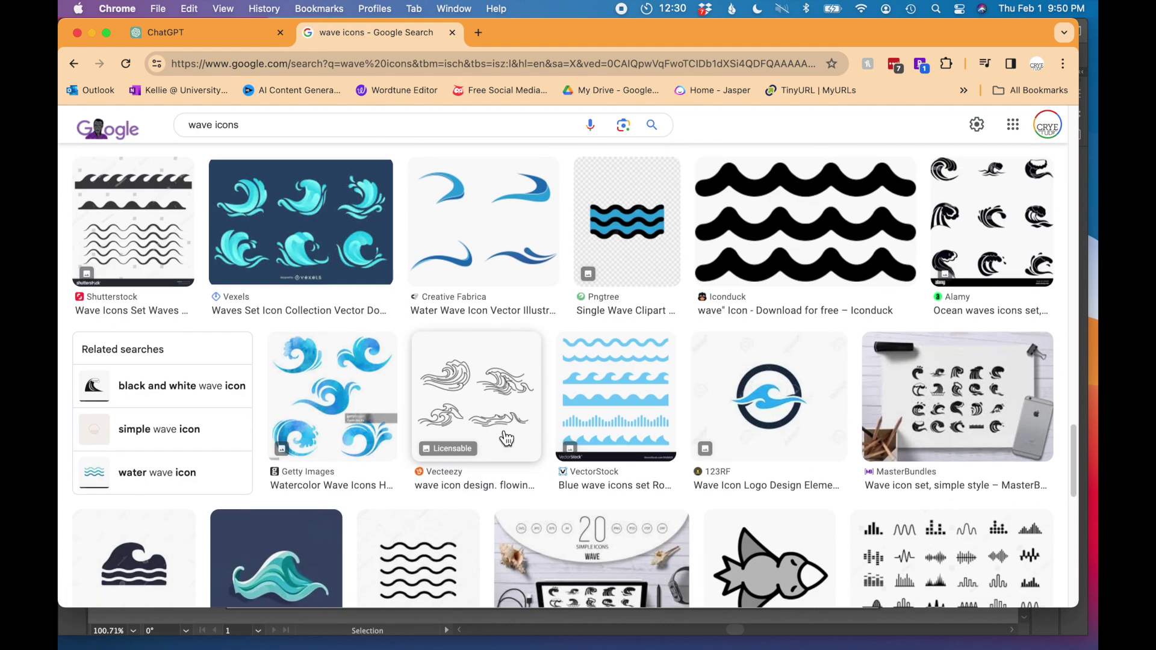
{"action": "scroll", "coordinate": [507, 438], "scroll_direction": "down", "scroll_amount": 8}
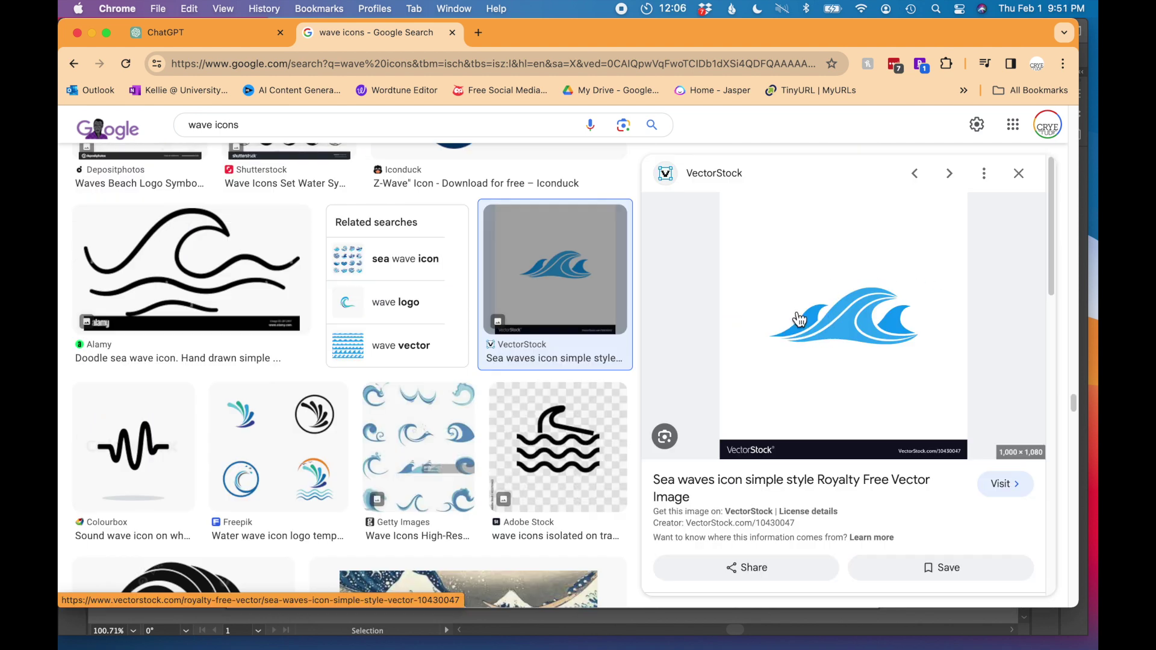
{"action": "right_click", "coordinate": [849, 314]}
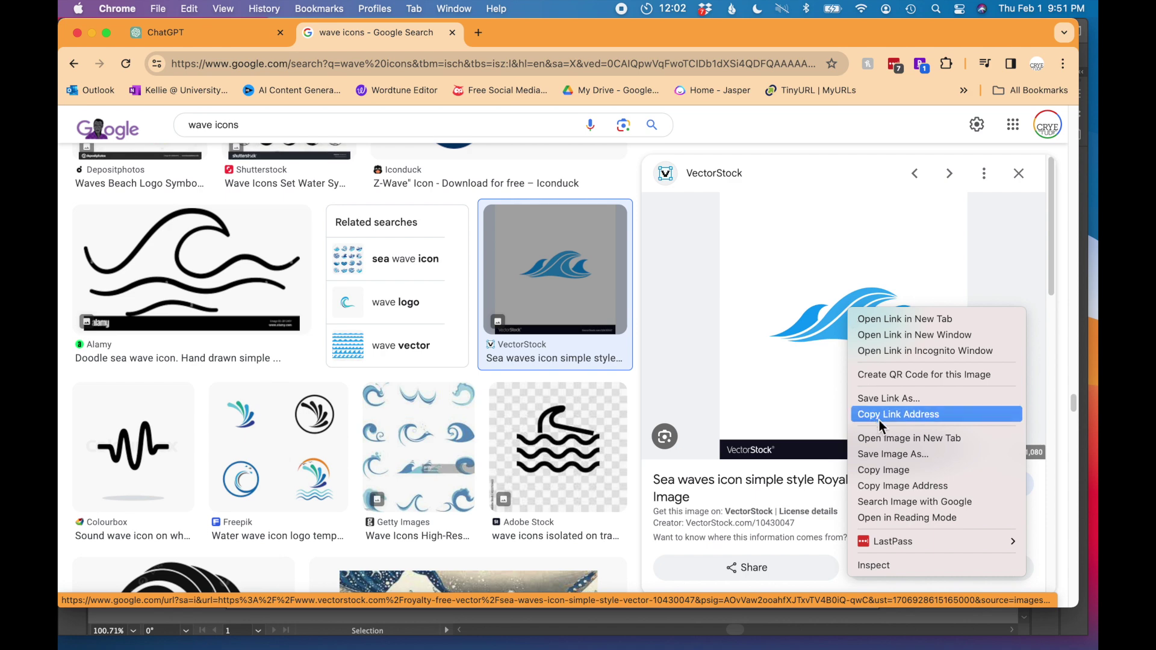
Paste the VectorStock sea waves image into the SaltWave document, shrink it and place it top-right.
{"action": "left_click", "coordinate": [880, 470]}
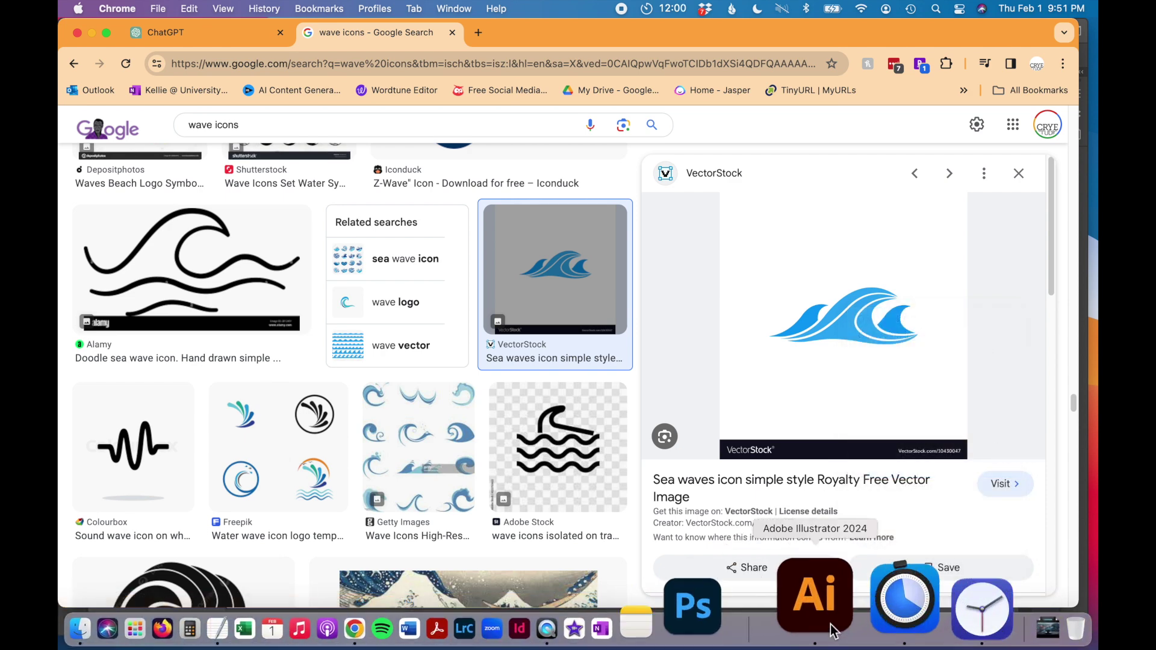
{"action": "left_click", "coordinate": [817, 597]}
{"action": "key", "text": "super+v"}
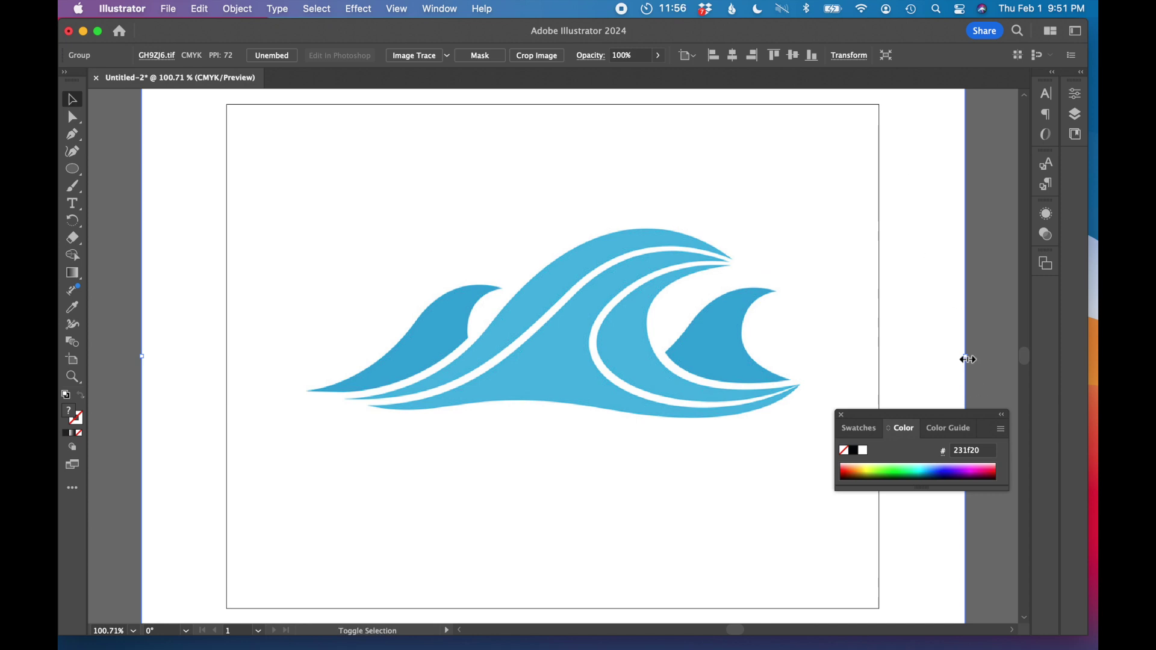
{"action": "left_click_drag", "start_coordinate": [965, 355], "coordinate": [631, 308]}
{"action": "left_click_drag", "start_coordinate": [524, 392], "coordinate": [745, 248]}
{"action": "left_click", "coordinate": [491, 638]}
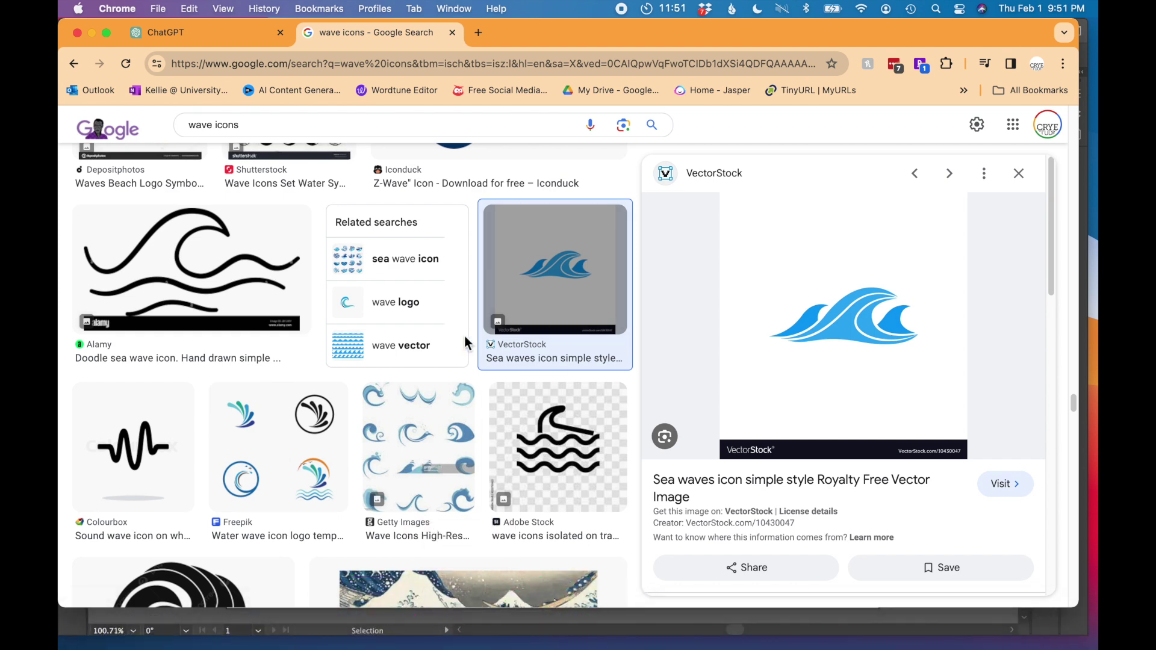
Preview the Freepik water wave logo result, then close it.
{"action": "scroll", "coordinate": [464, 335], "scroll_direction": "down", "scroll_amount": 5}
{"action": "left_click", "coordinate": [278, 265]}
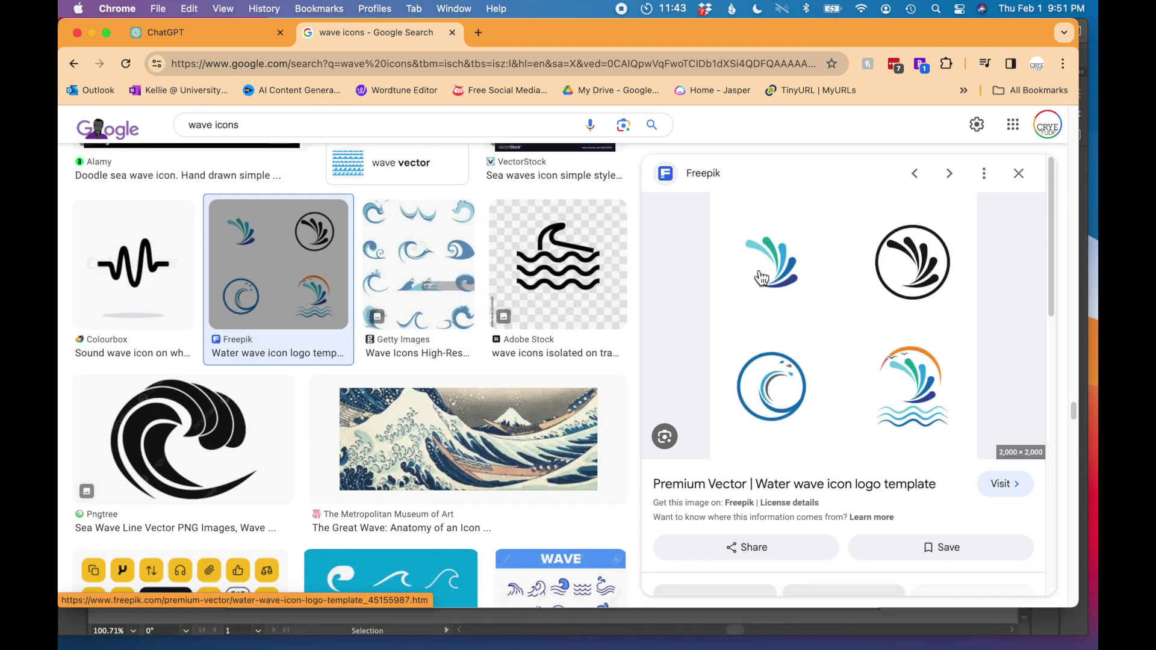
{"action": "scroll", "coordinate": [414, 339], "scroll_direction": "down", "scroll_amount": 1}
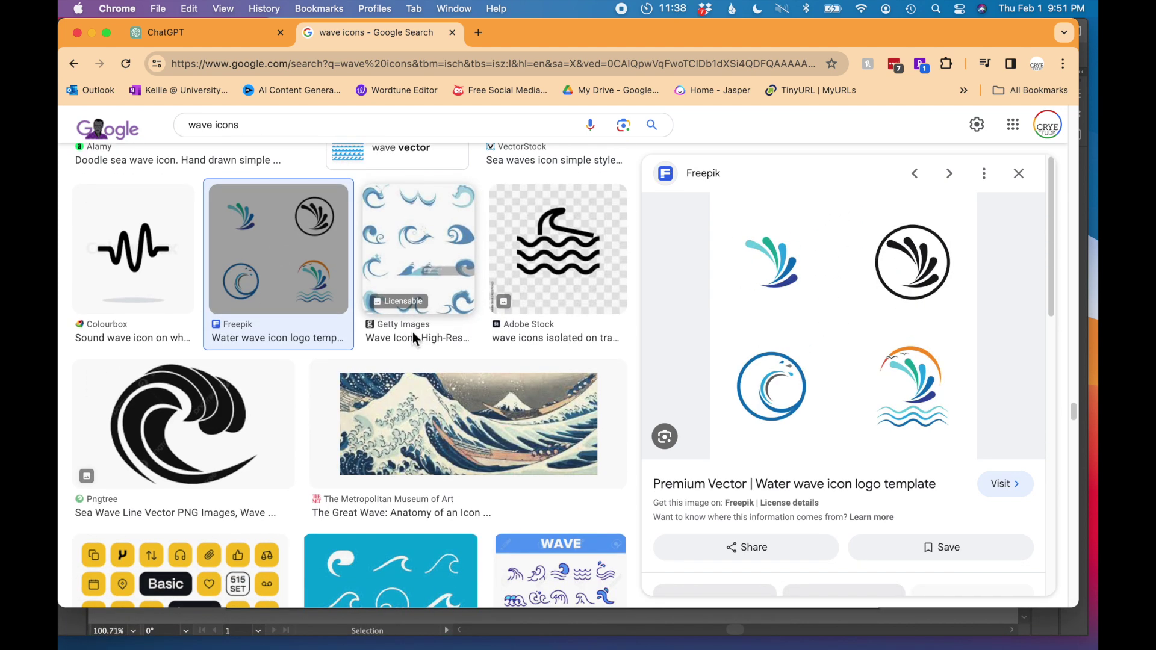
{"action": "scroll", "coordinate": [414, 338], "scroll_direction": "down", "scroll_amount": 3}
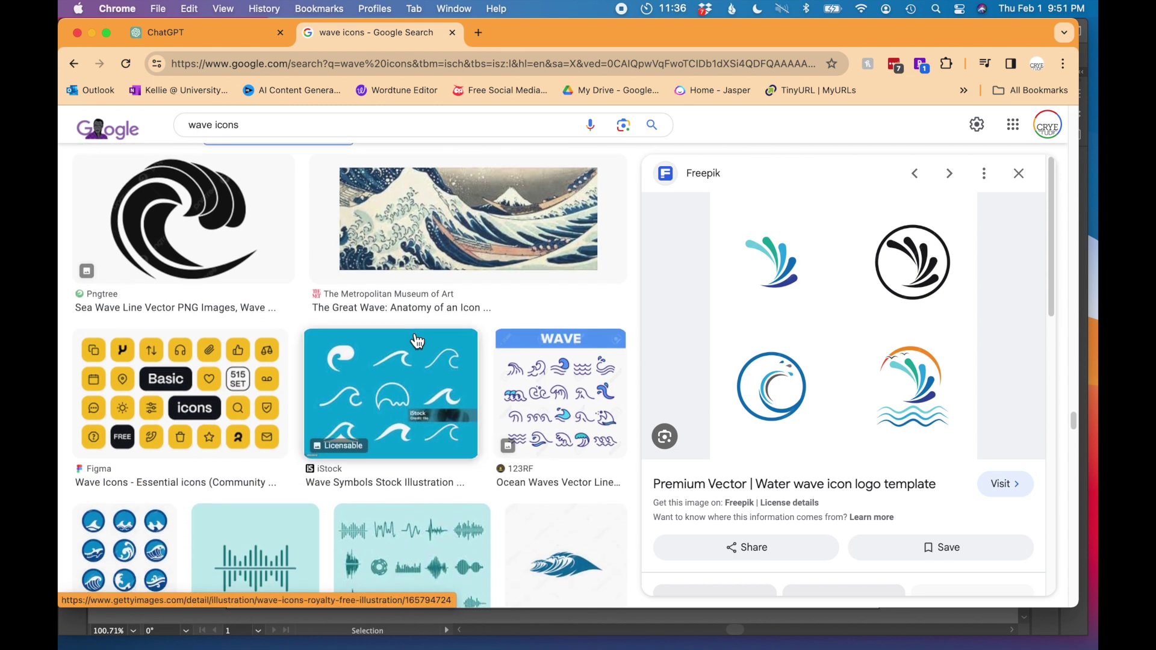
{"action": "scroll", "coordinate": [414, 339], "scroll_direction": "down", "scroll_amount": 5}
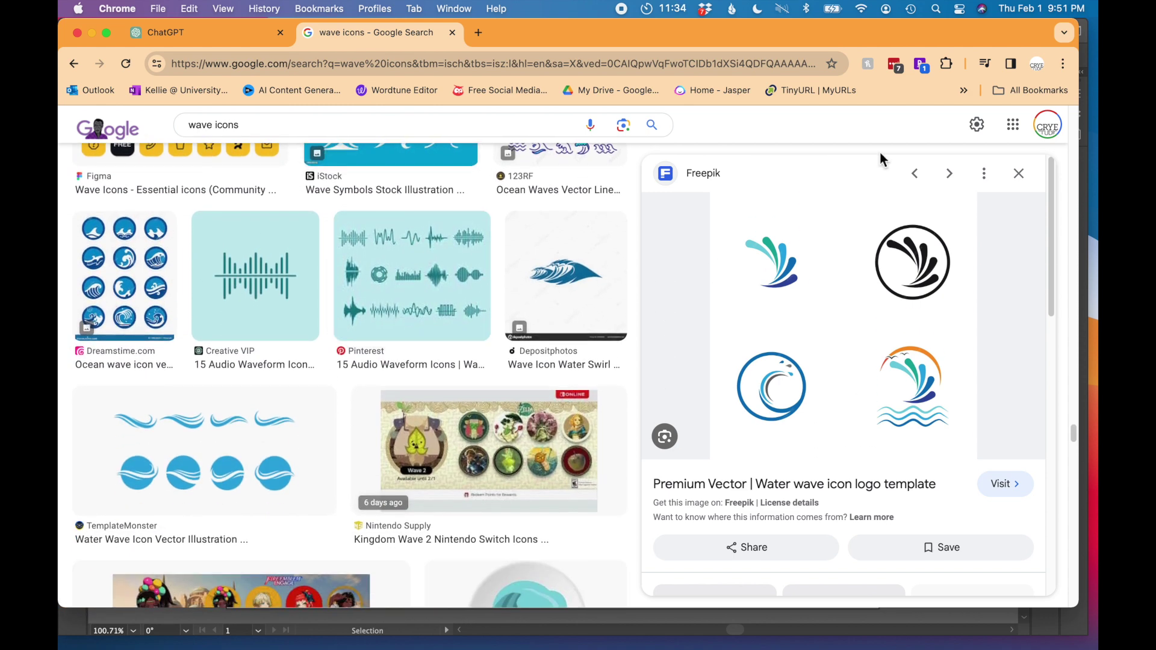
{"action": "left_click", "coordinate": [1019, 173]}
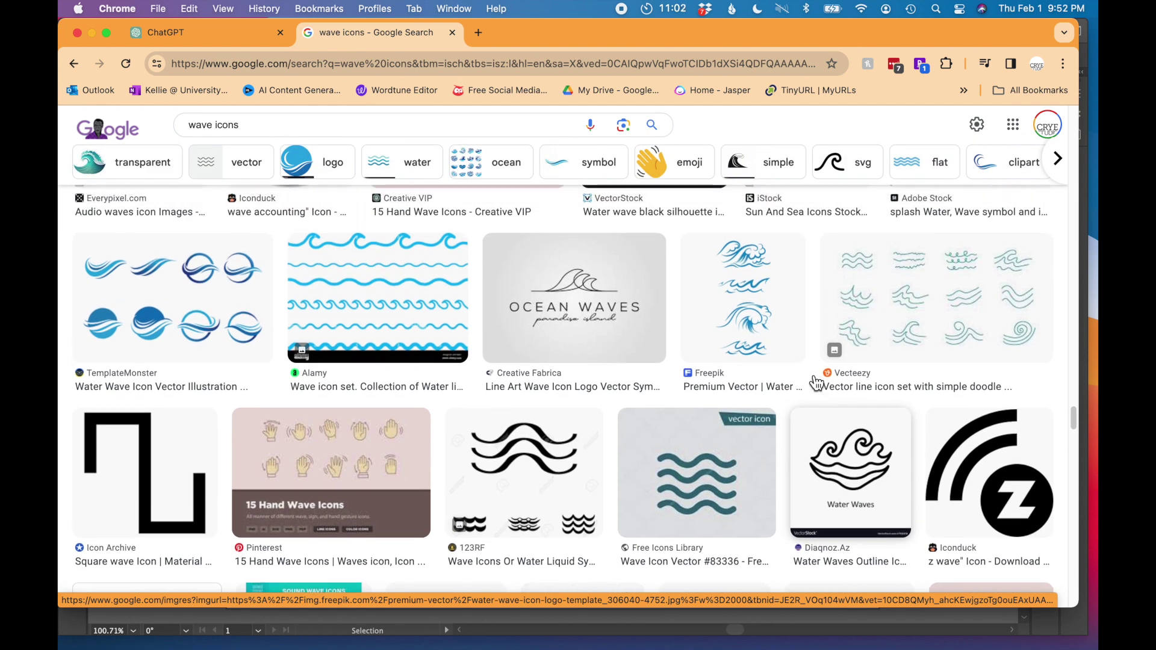
Copy the image from the Pngtree 'Sea Wave Clipart' preview.
{"action": "scroll", "coordinate": [815, 383], "scroll_direction": "down", "scroll_amount": 4}
{"action": "scroll", "coordinate": [815, 382], "scroll_direction": "down", "scroll_amount": 5}
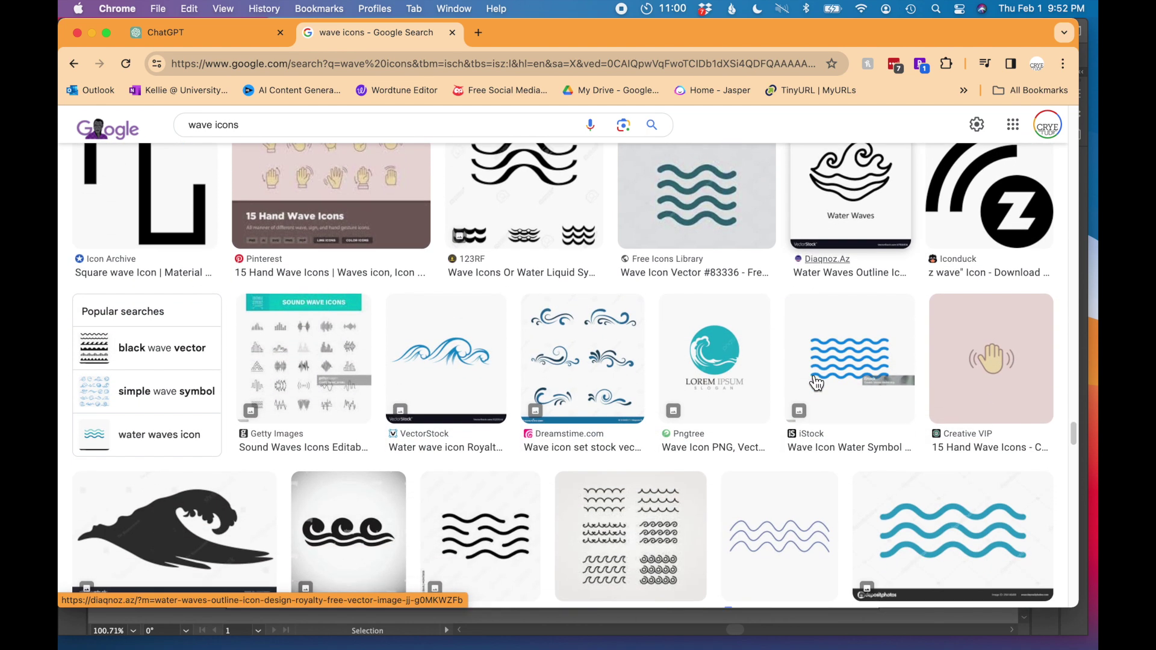
{"action": "scroll", "coordinate": [816, 382], "scroll_direction": "down", "scroll_amount": 3}
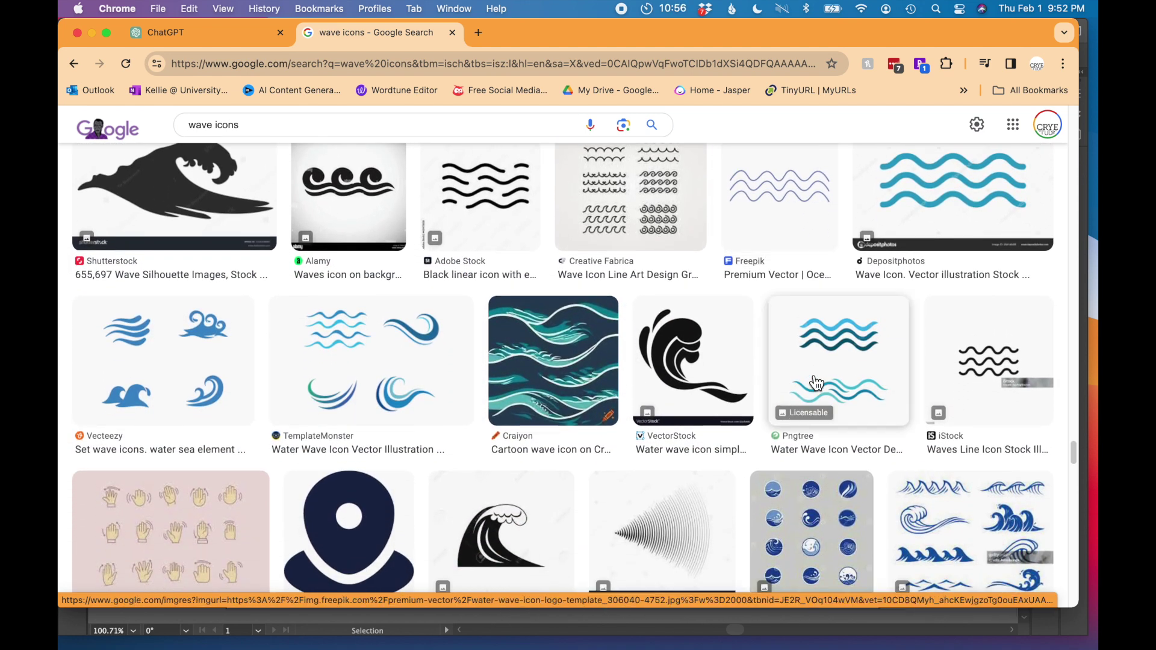
{"action": "scroll", "coordinate": [816, 383], "scroll_direction": "down", "scroll_amount": 5}
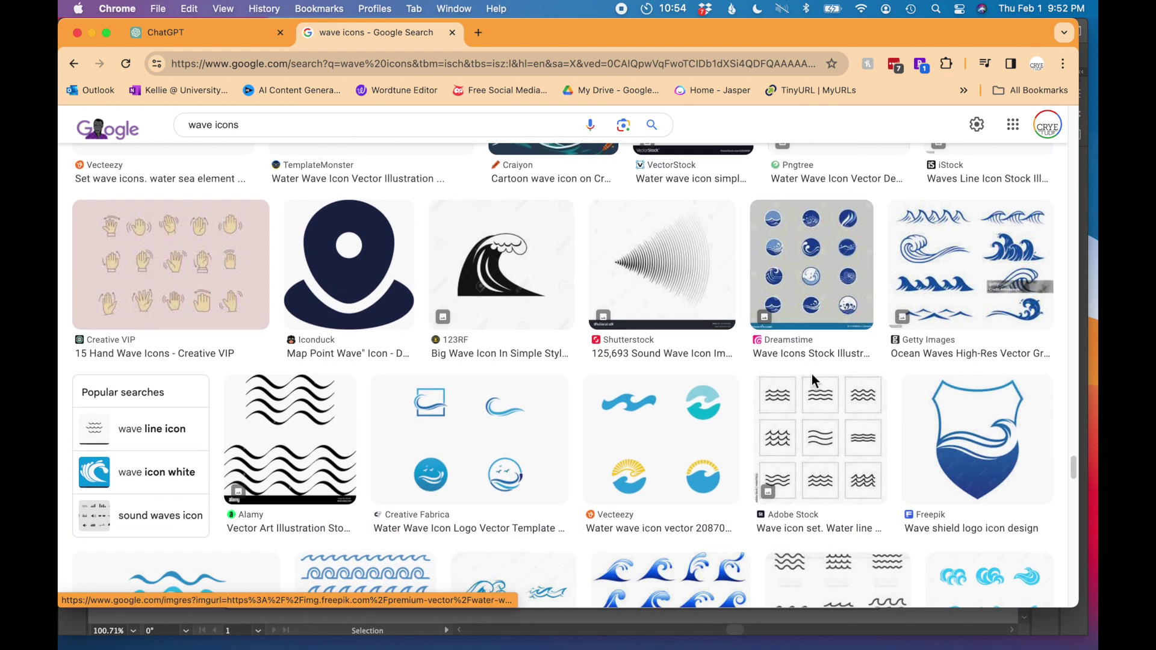
{"action": "scroll", "coordinate": [812, 378], "scroll_direction": "down", "scroll_amount": 2}
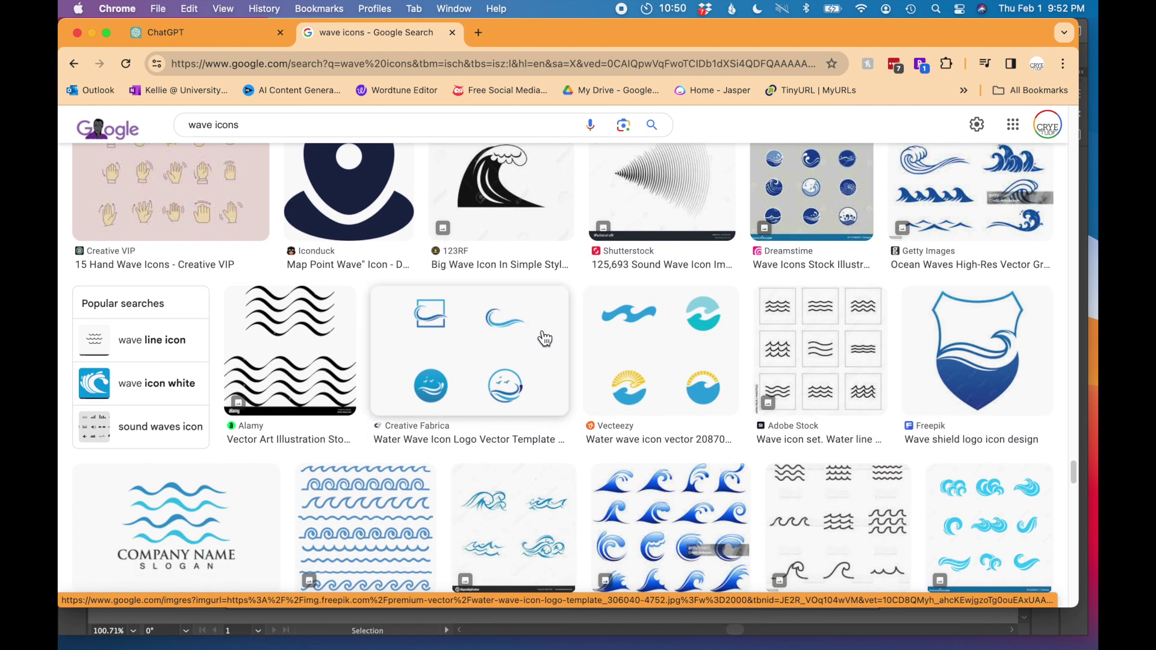
{"action": "scroll", "coordinate": [545, 338], "scroll_direction": "down", "scroll_amount": 1}
{"action": "scroll", "coordinate": [544, 339], "scroll_direction": "down", "scroll_amount": 3}
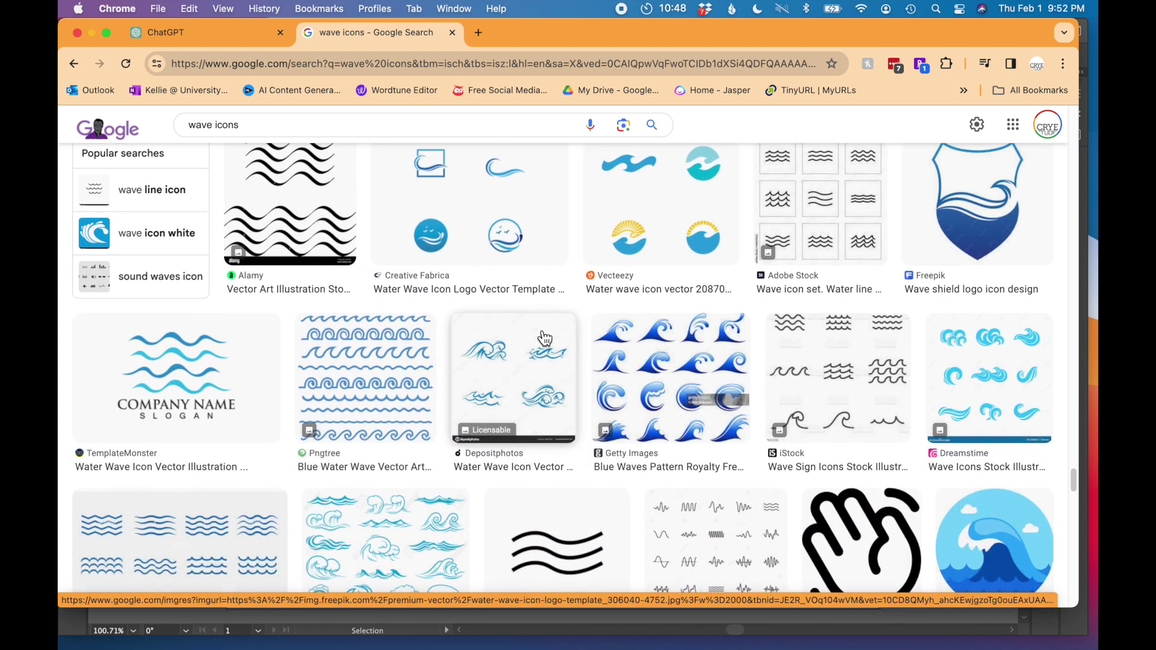
{"action": "left_click", "coordinate": [867, 530]}
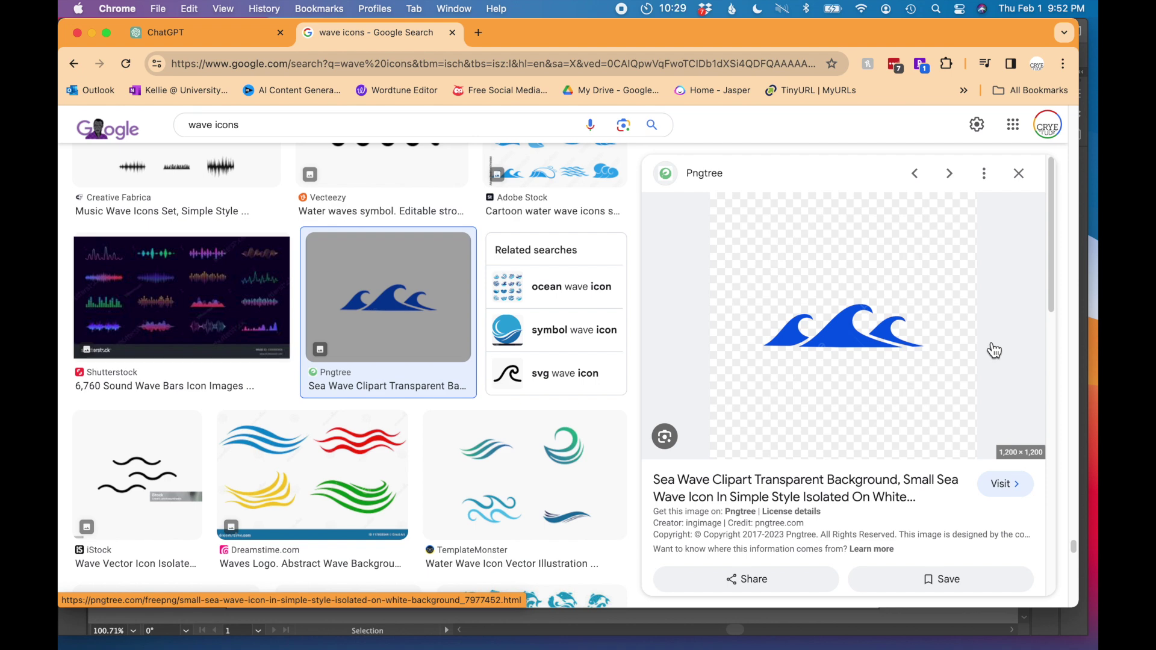
{"action": "right_click", "coordinate": [854, 329]}
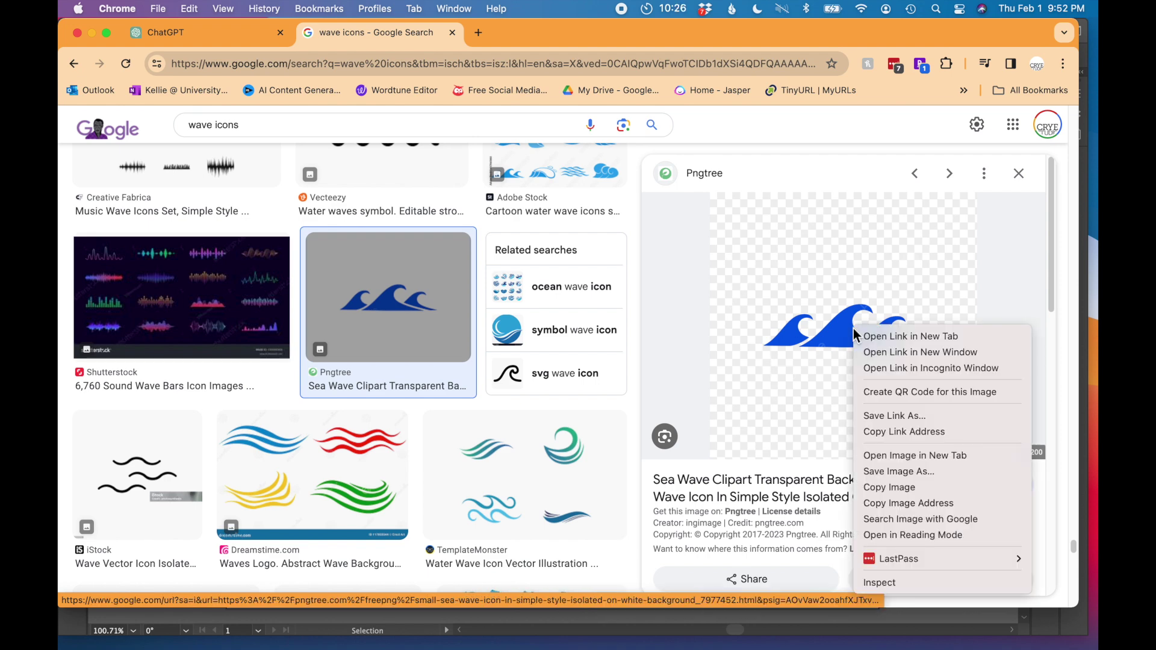
{"action": "left_click", "coordinate": [889, 487]}
Paste the dark blue wave, shrink it, move it up-left, and apply Image Trace.
{"action": "left_click", "coordinate": [725, 623]}
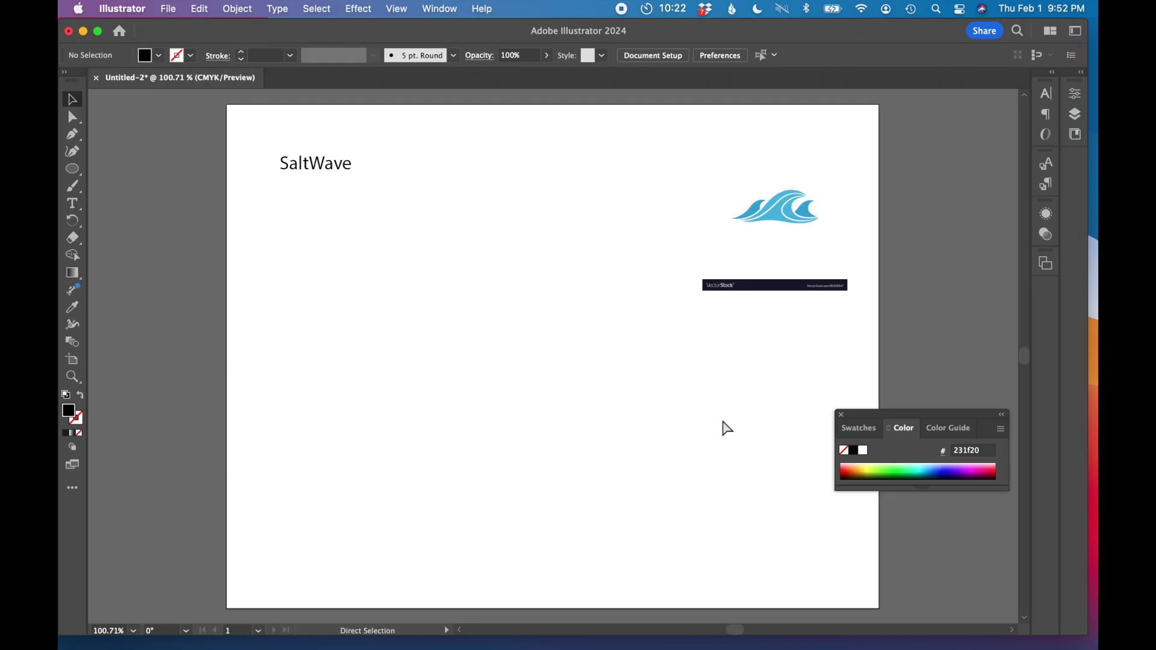
{"action": "key", "text": "super+v"}
{"action": "key", "text": "super+minus"}
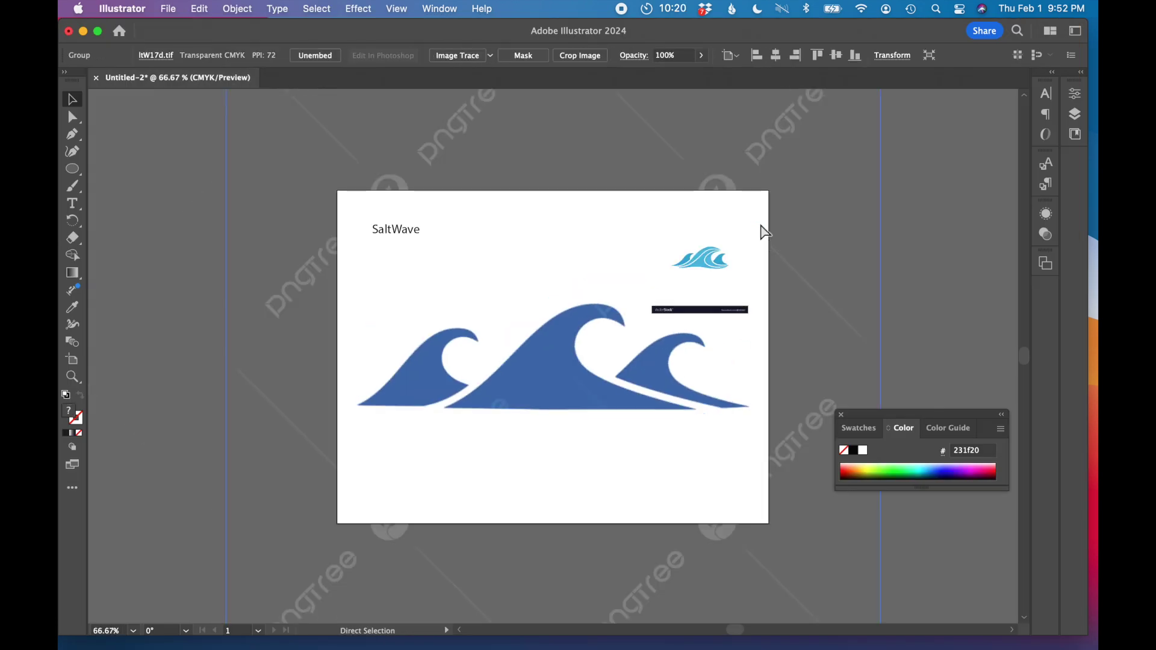
{"action": "left_click_drag", "start_coordinate": [882, 359], "coordinate": [656, 349]}
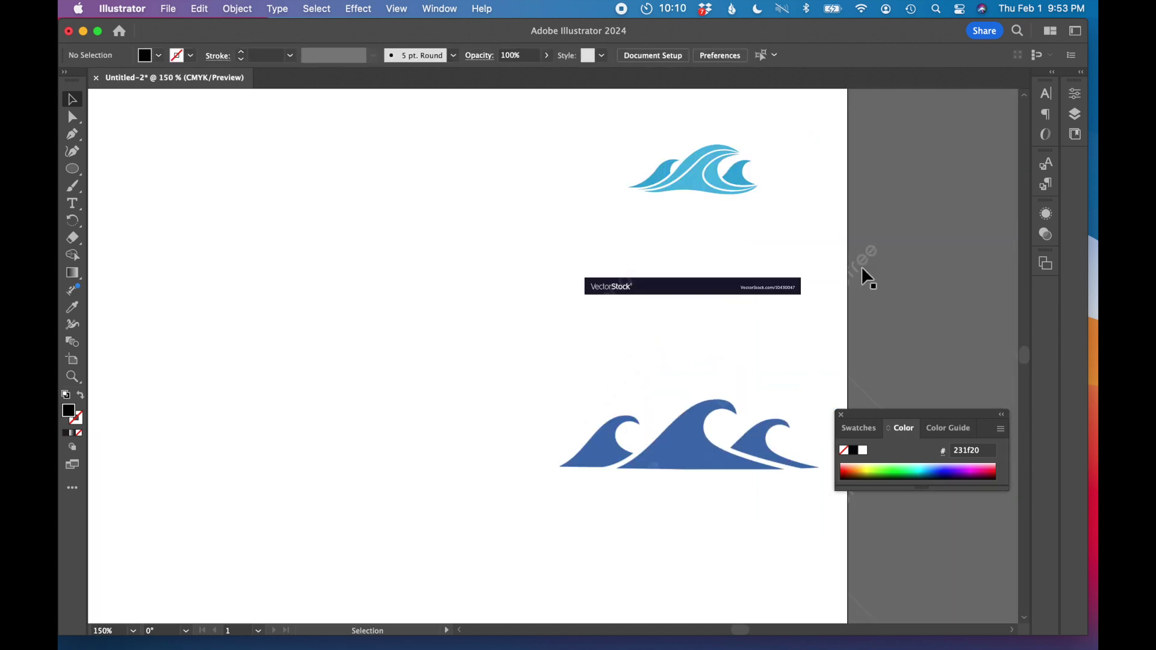
{"action": "key", "text": "super+equal"}
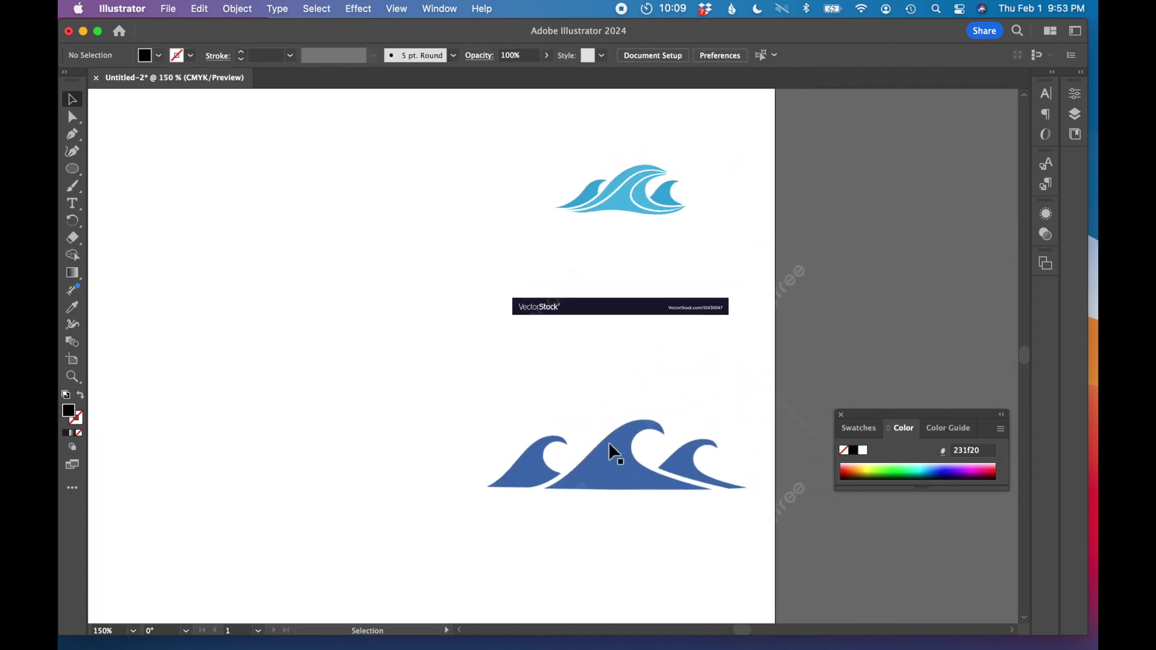
{"action": "left_click", "coordinate": [609, 444]}
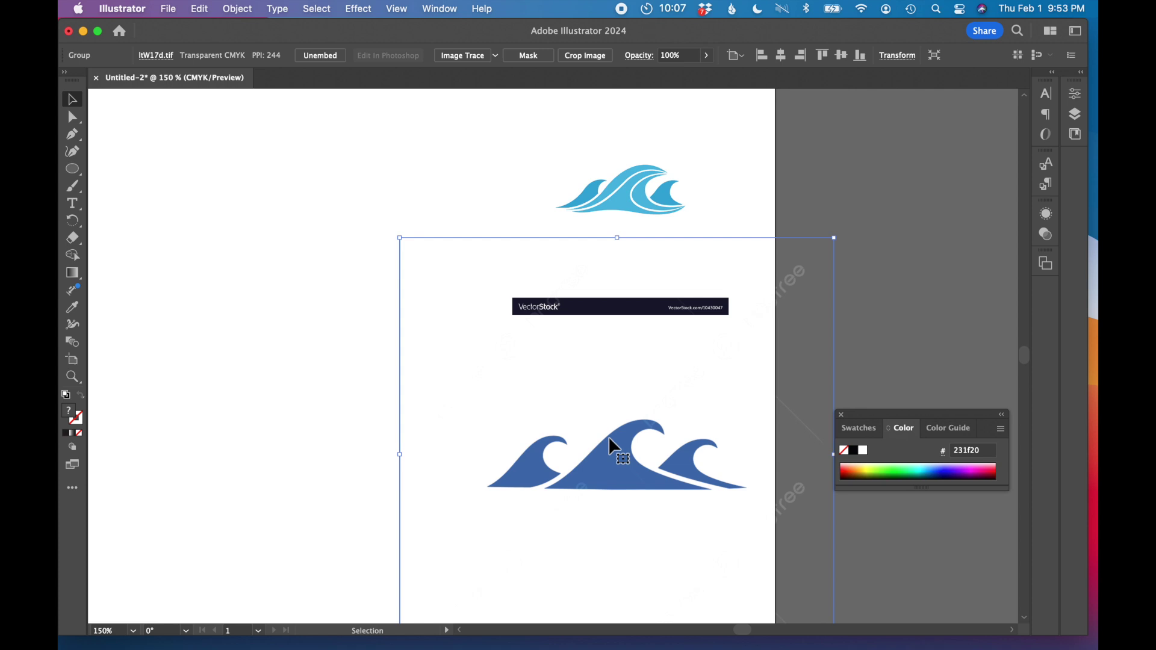
{"action": "left_click_drag", "start_coordinate": [609, 438], "coordinate": [465, 423]}
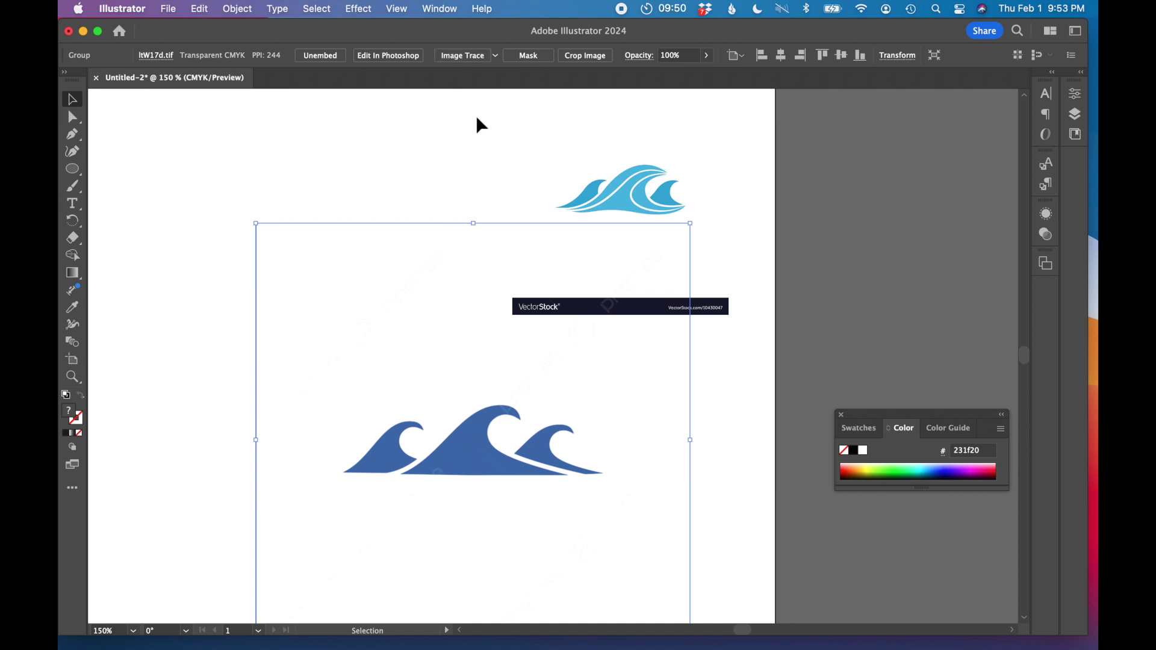
{"action": "left_click", "coordinate": [474, 58]}
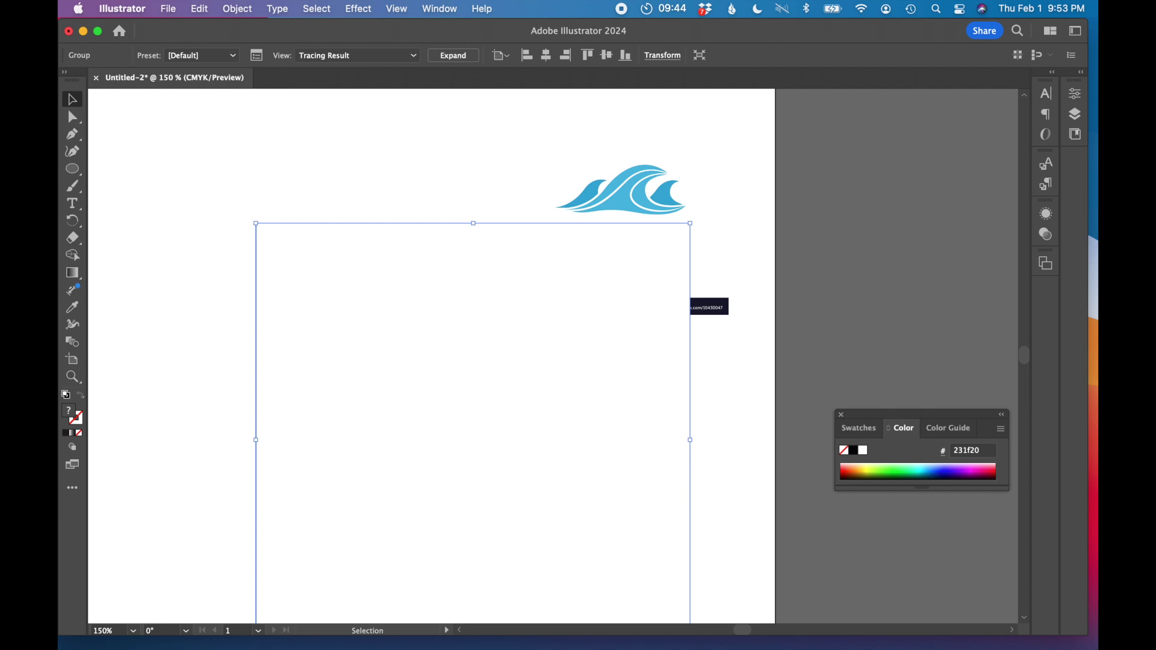
Raise the dark wave's trace threshold until the waves appear, then expand the trace.
{"action": "left_click", "coordinate": [1046, 263]}
{"action": "left_click_drag", "start_coordinate": [924, 211], "coordinate": [875, 164]}
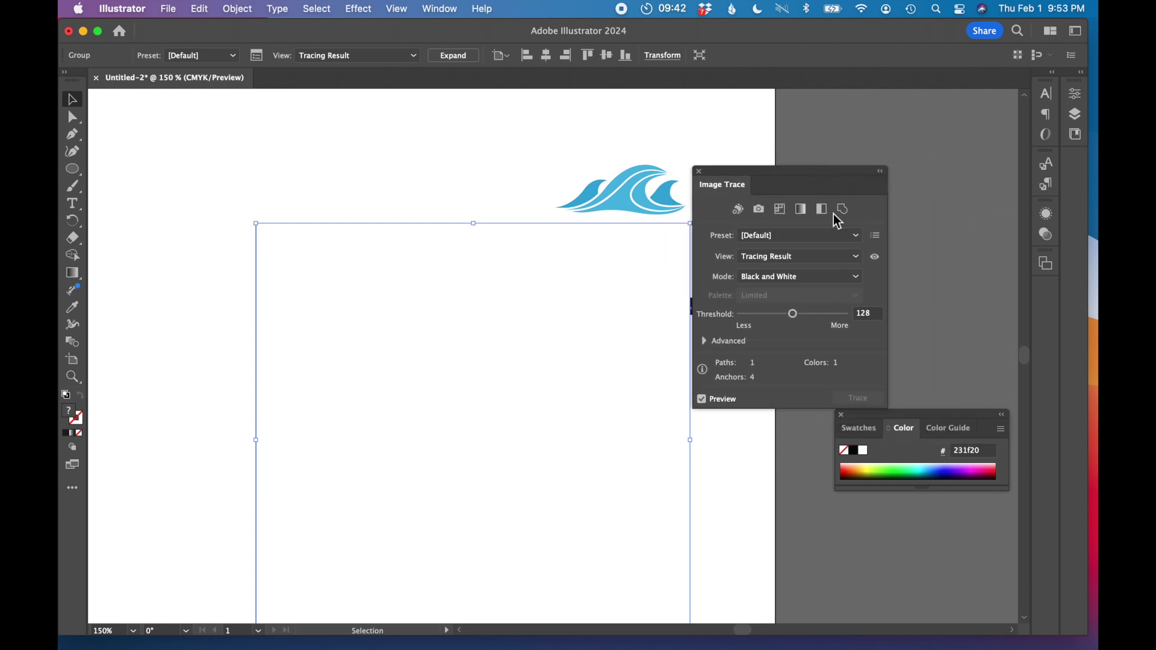
{"action": "left_click", "coordinate": [814, 316]}
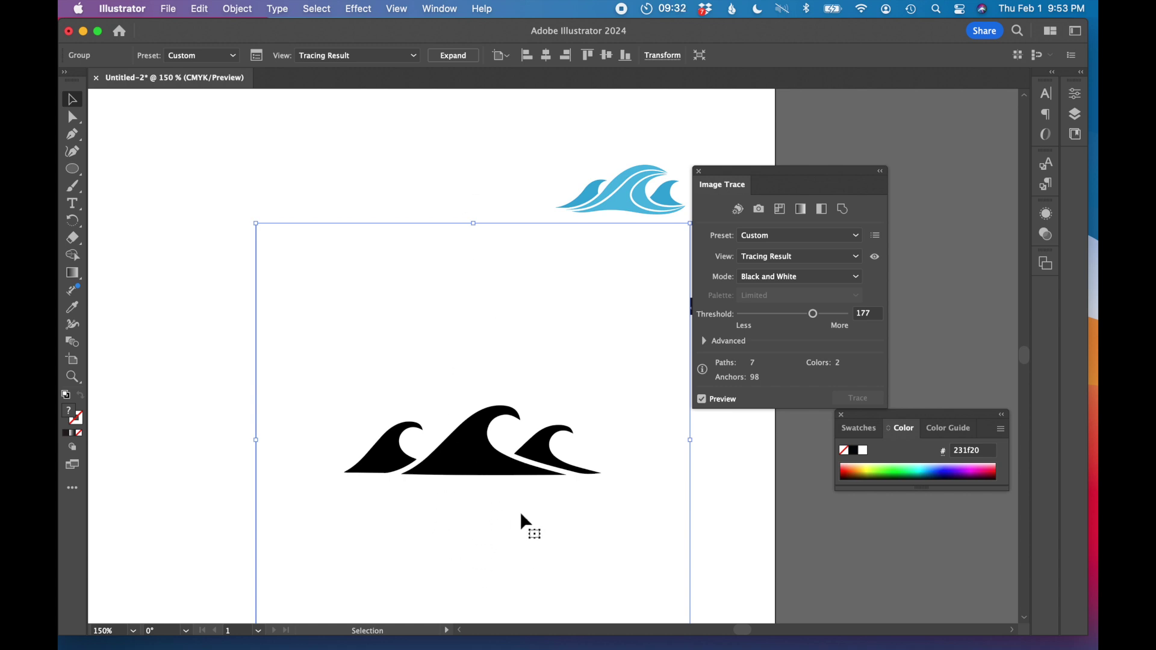
{"action": "left_click", "coordinate": [453, 55]}
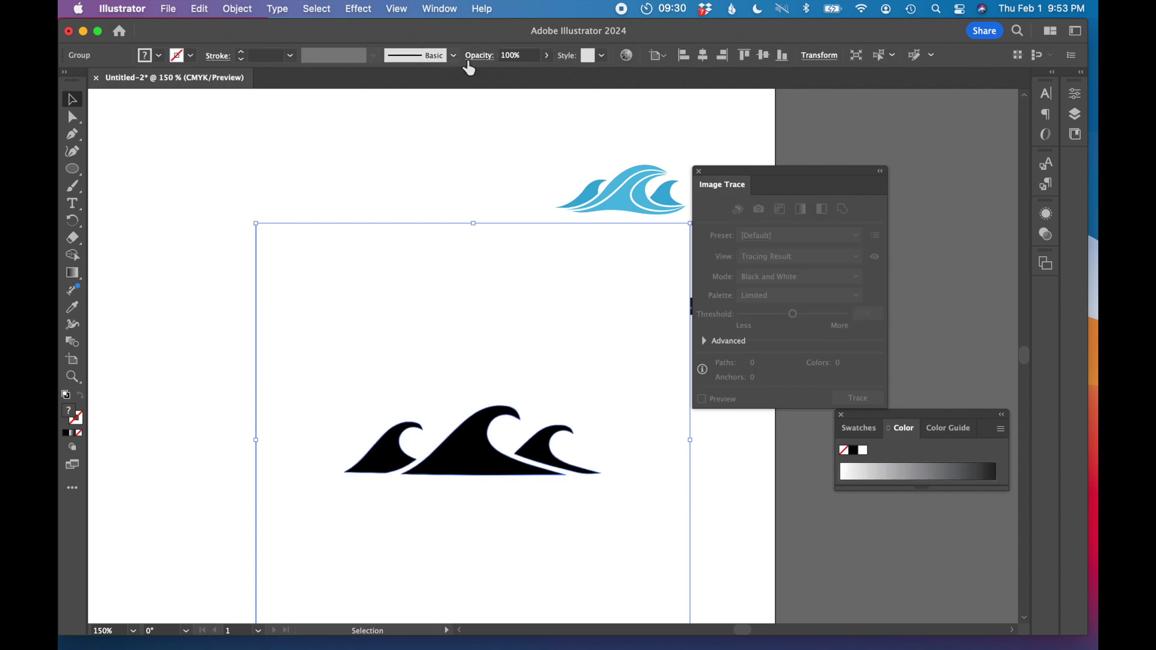
Trace the light blue wave image at threshold 245 and expand it into paths.
{"action": "left_click", "coordinate": [672, 188]}
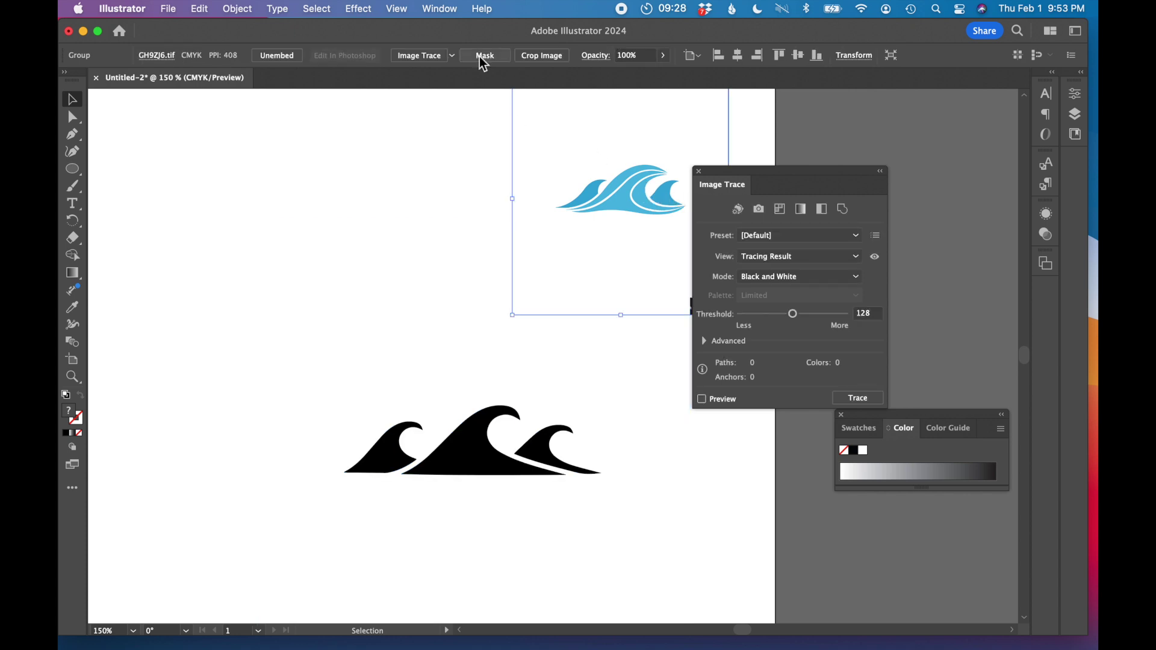
{"action": "left_click", "coordinate": [435, 56]}
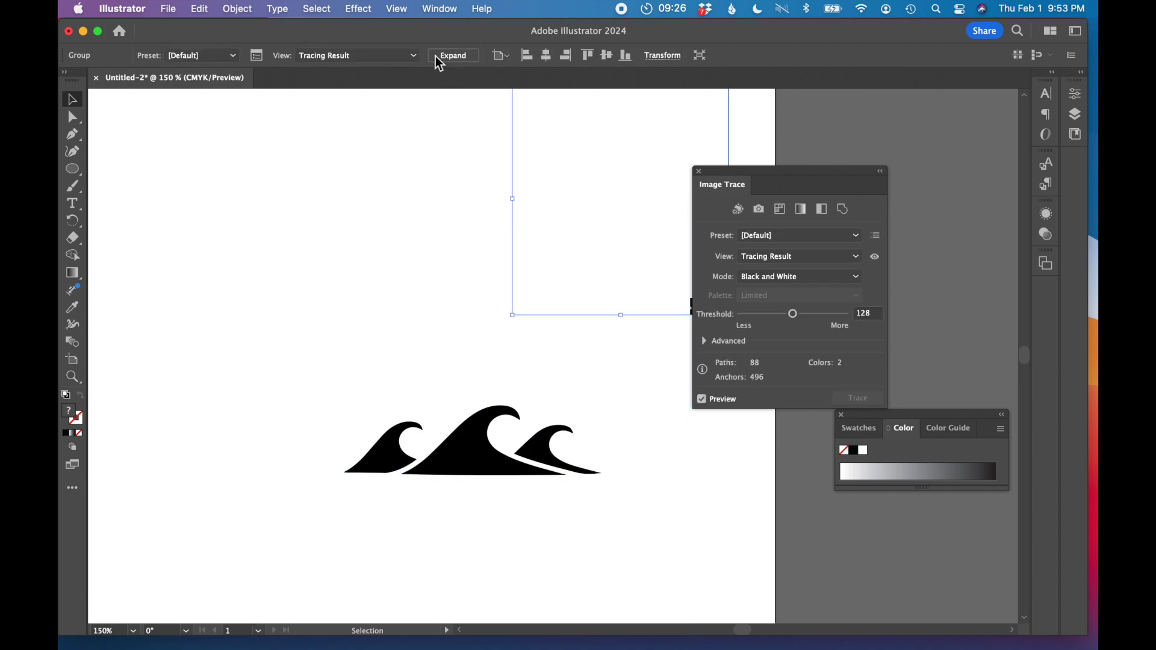
{"action": "left_click", "coordinate": [820, 313]}
{"action": "left_click", "coordinate": [839, 315]}
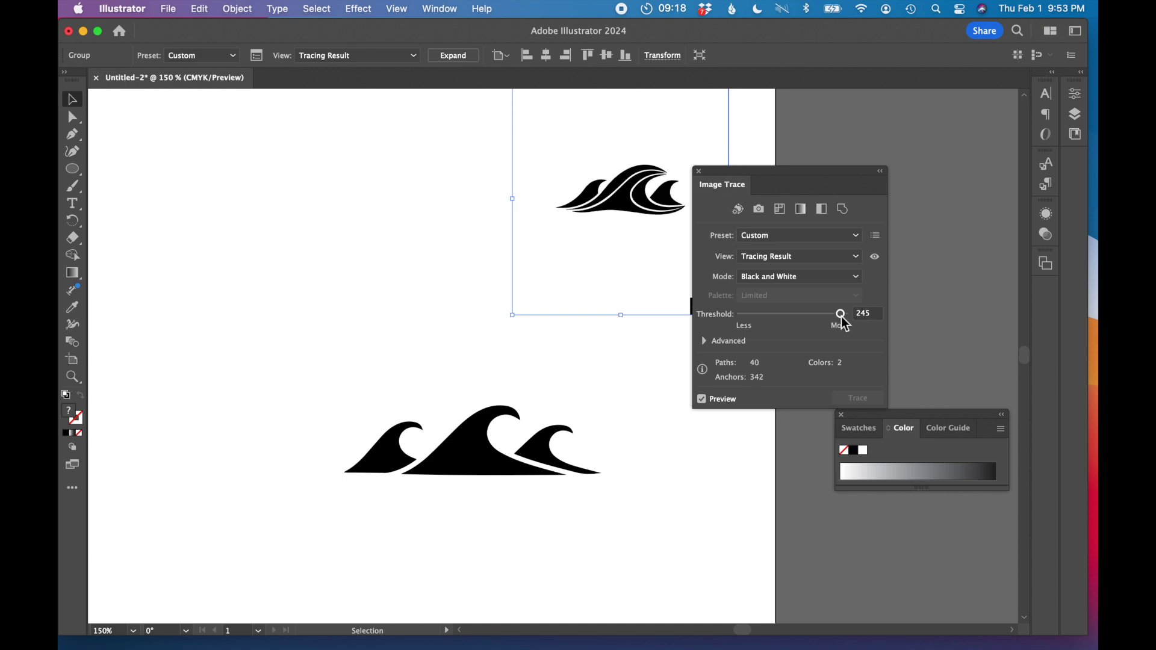
{"action": "left_click", "coordinate": [439, 57]}
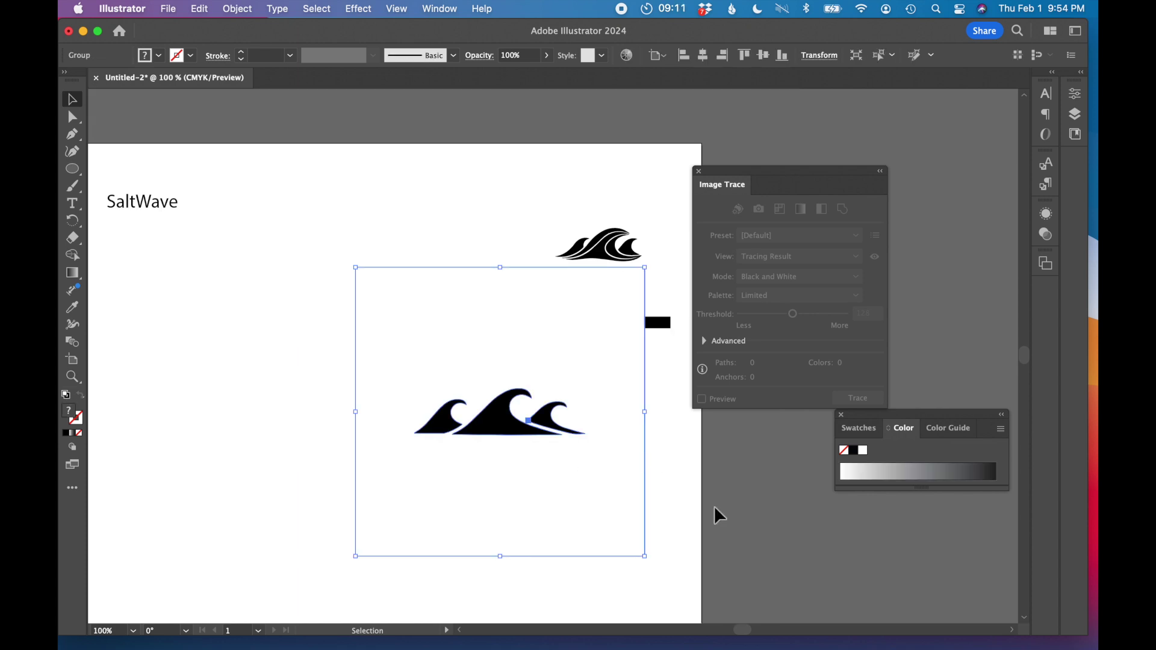
{"action": "left_click", "coordinate": [715, 509]}
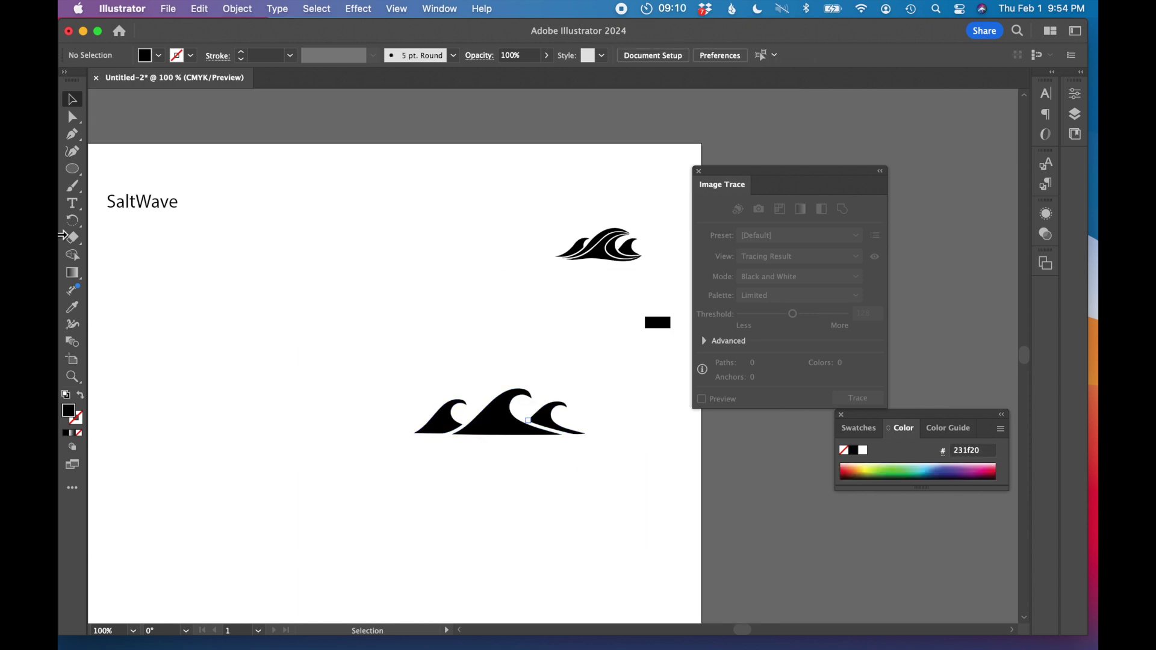
Inspect the traced wave paths' anchor points with Direct Selection.
{"action": "left_click", "coordinate": [72, 117]}
{"action": "left_click", "coordinate": [494, 479]}
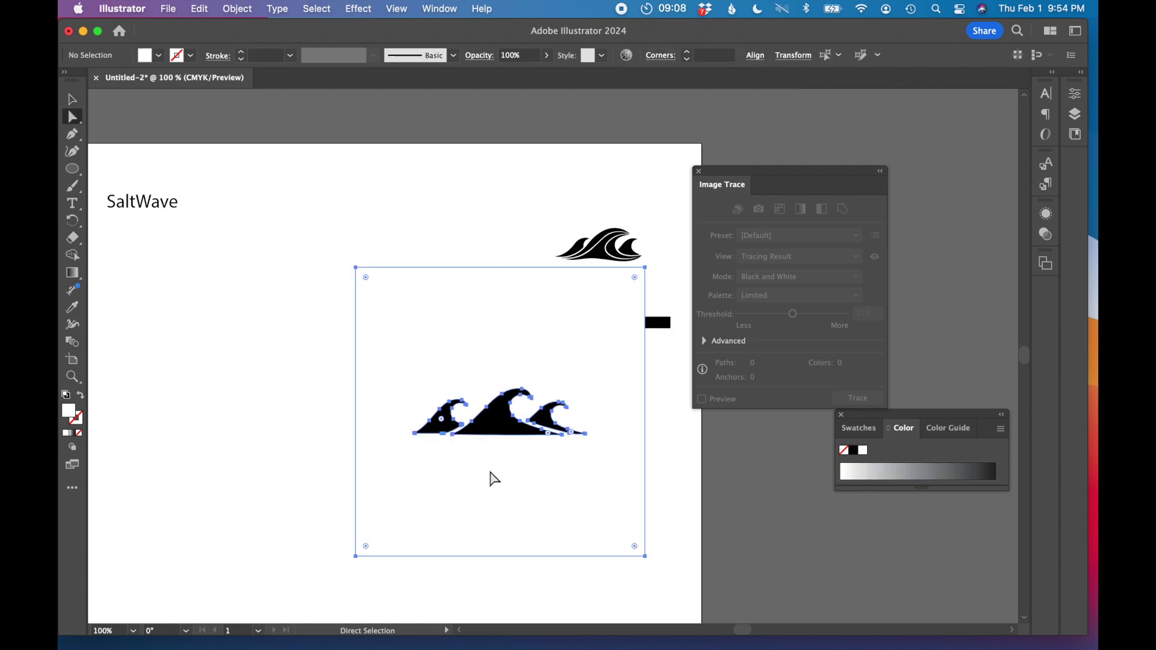
{"action": "left_click", "coordinate": [493, 479]}
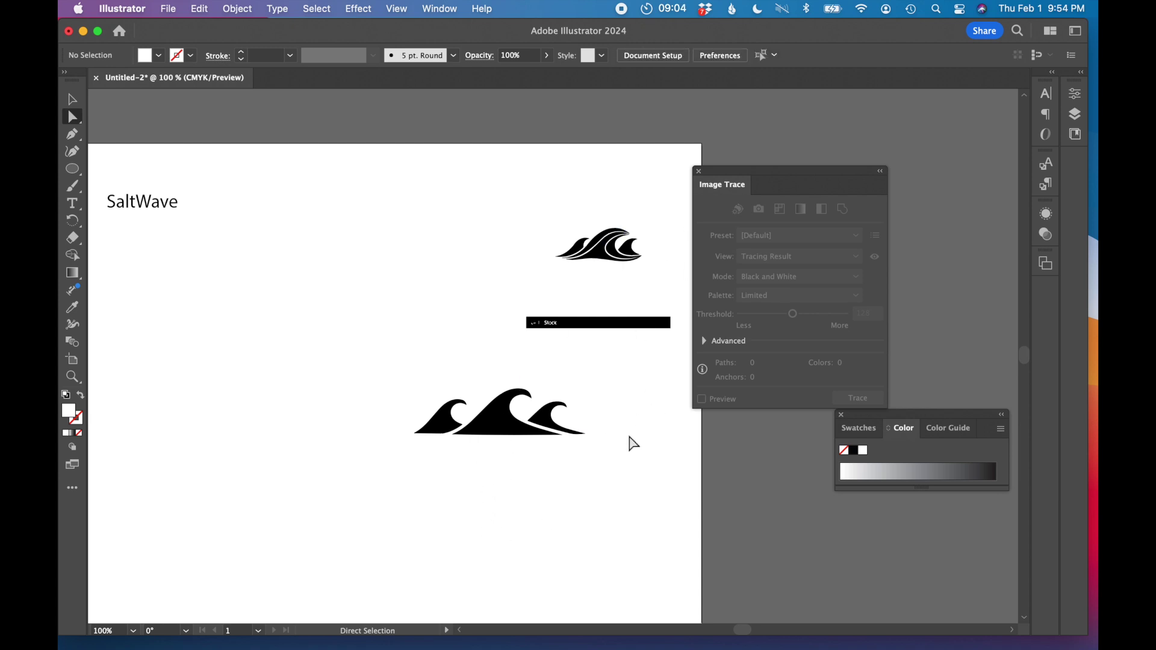
{"action": "left_click", "coordinate": [73, 103]}
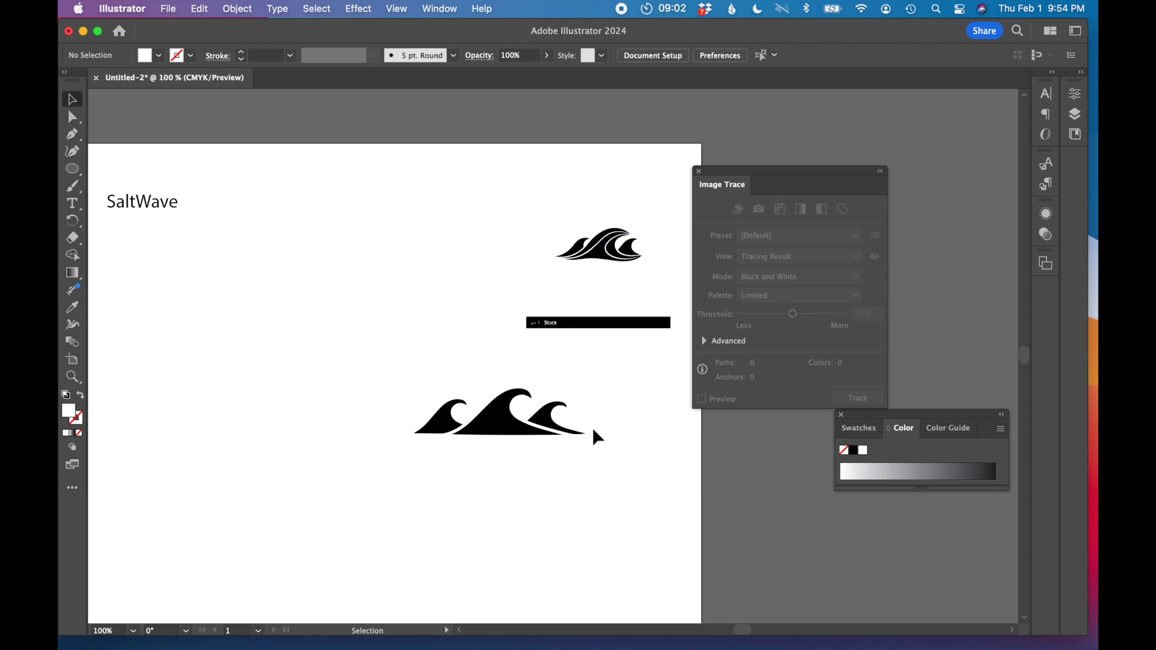
Move the lower black waves up-left and push the stock wave image off the artboard.
{"action": "left_click_drag", "start_coordinate": [594, 473], "coordinate": [350, 395]}
{"action": "left_click_drag", "start_coordinate": [507, 421], "coordinate": [355, 355]}
{"action": "left_click_drag", "start_coordinate": [663, 386], "coordinate": [551, 178]}
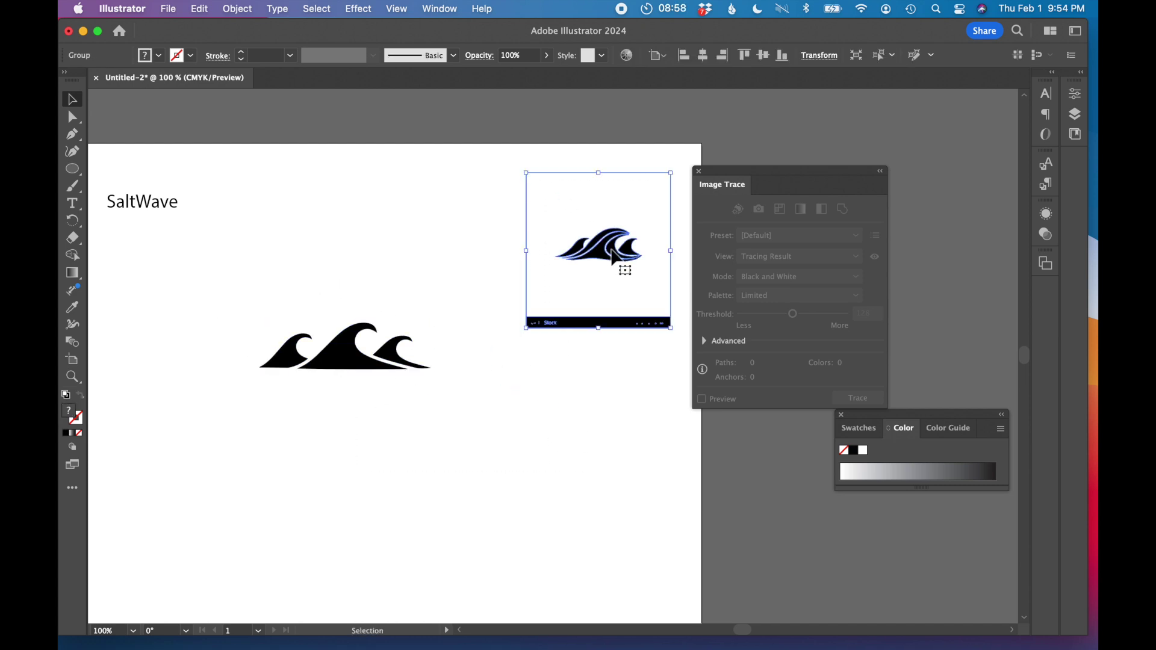
{"action": "left_click_drag", "start_coordinate": [602, 242], "coordinate": [969, 266]}
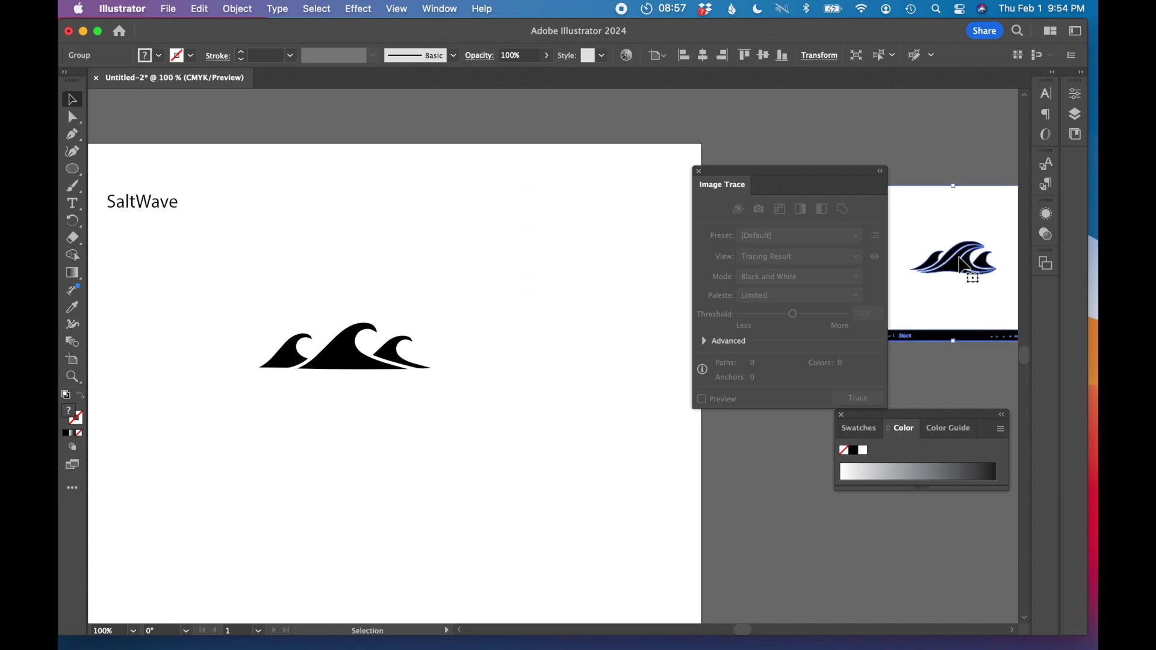
{"action": "left_click", "coordinate": [496, 301]}
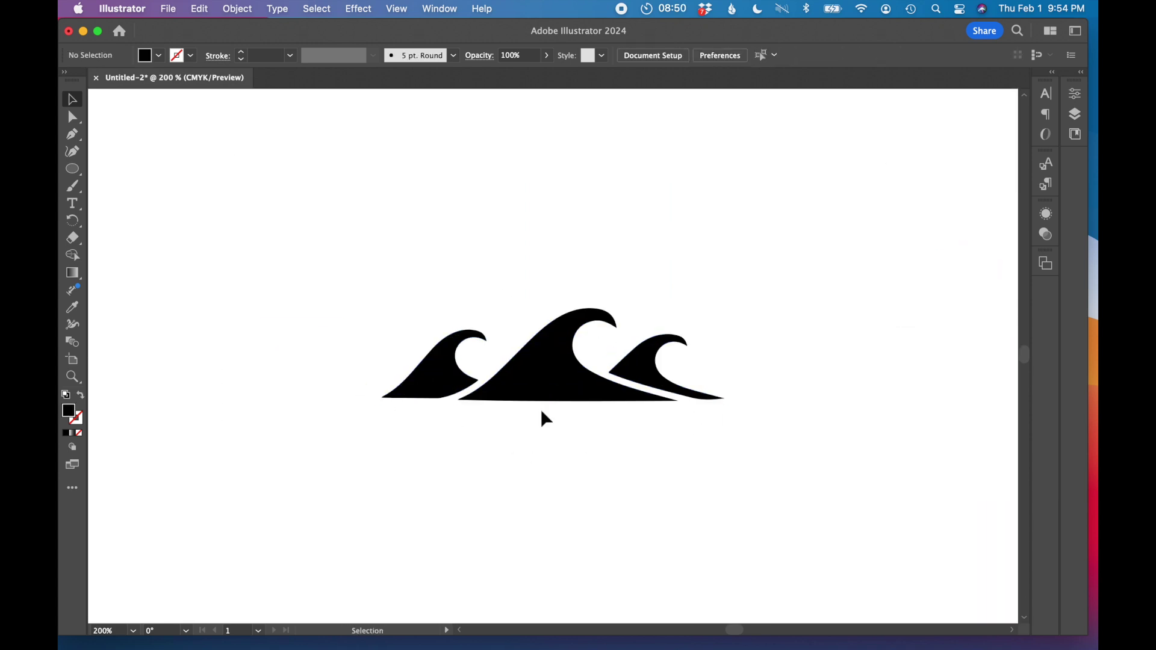
Draw a curved line from the middle wave's base along its crest, no fill, white stroke.
{"action": "left_click", "coordinate": [73, 135]}
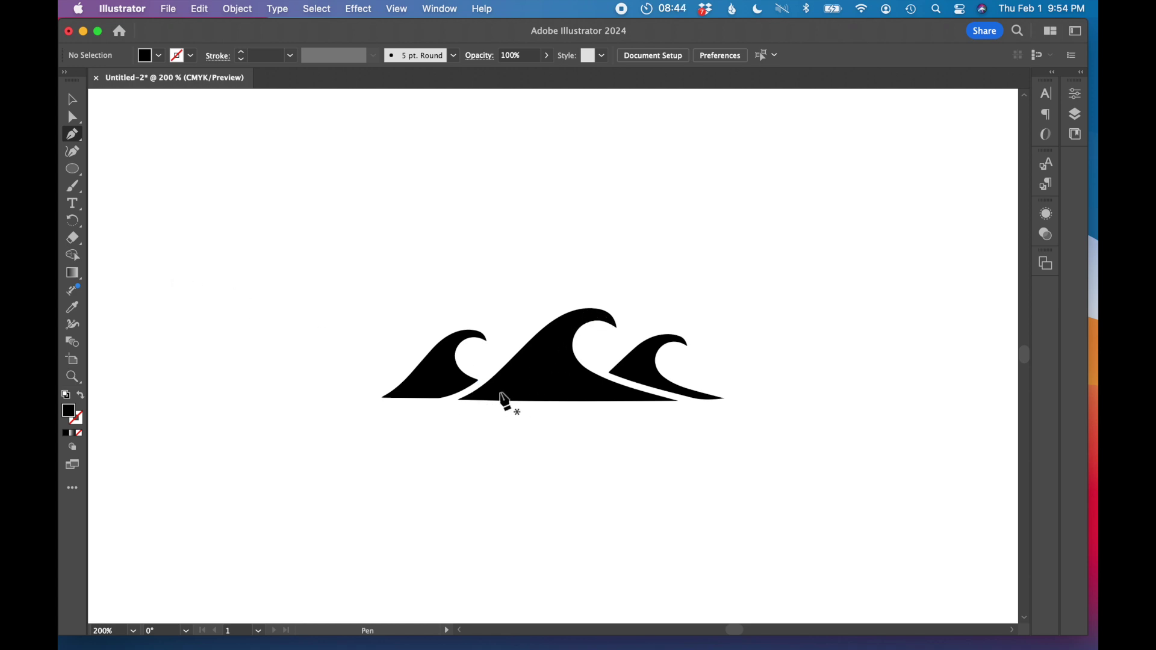
{"action": "key", "text": "super+equal"}
{"action": "key", "text": "super+equal"}
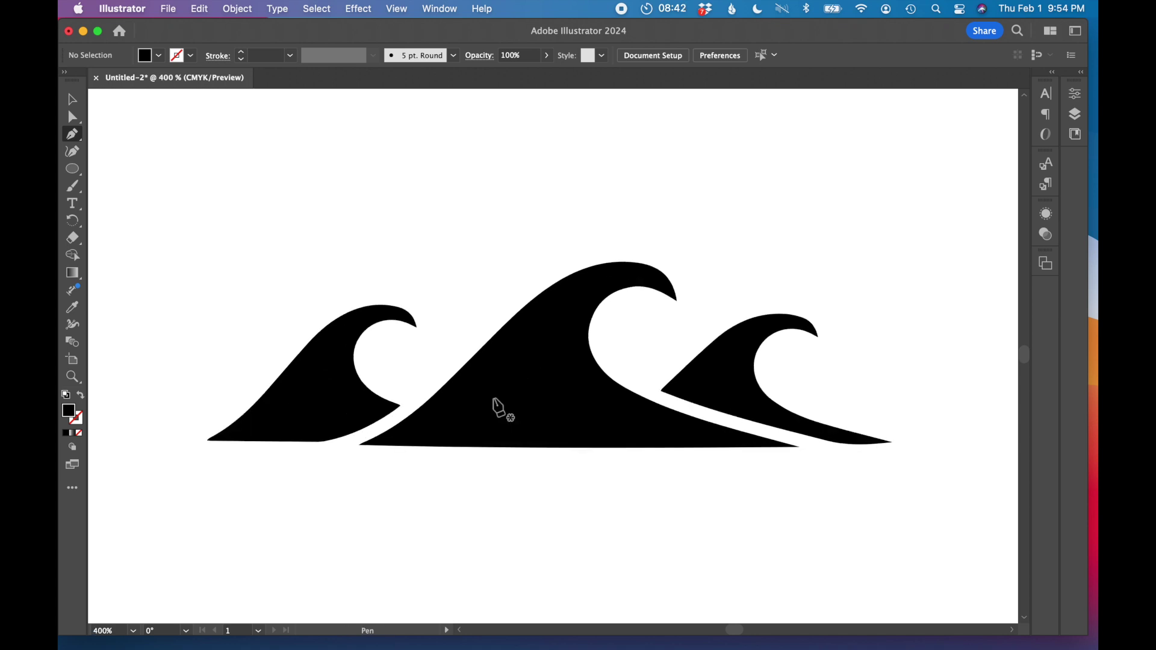
{"action": "left_click", "coordinate": [447, 448]}
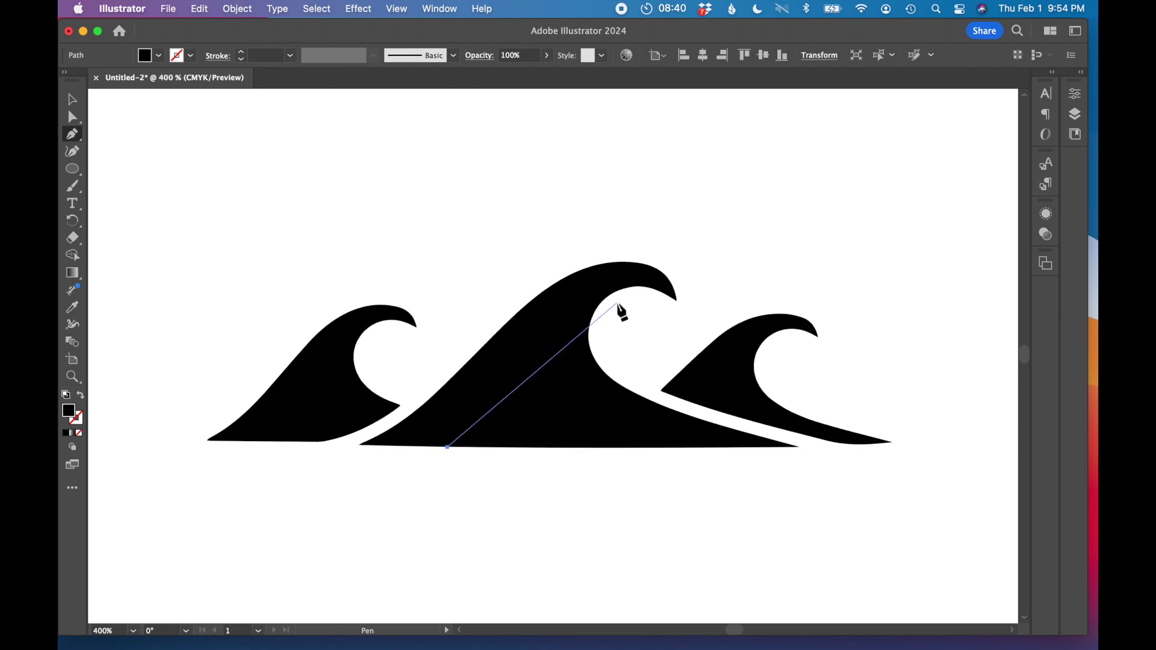
{"action": "left_click", "coordinate": [668, 296]}
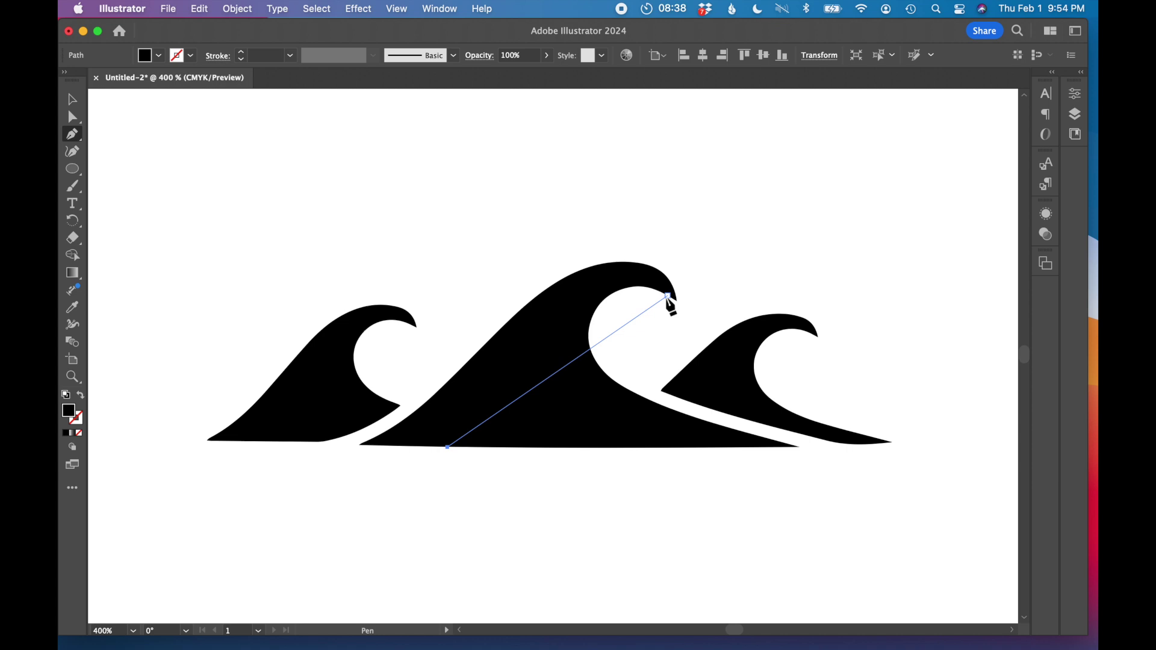
{"action": "left_click_drag", "start_coordinate": [666, 299], "coordinate": [760, 391]}
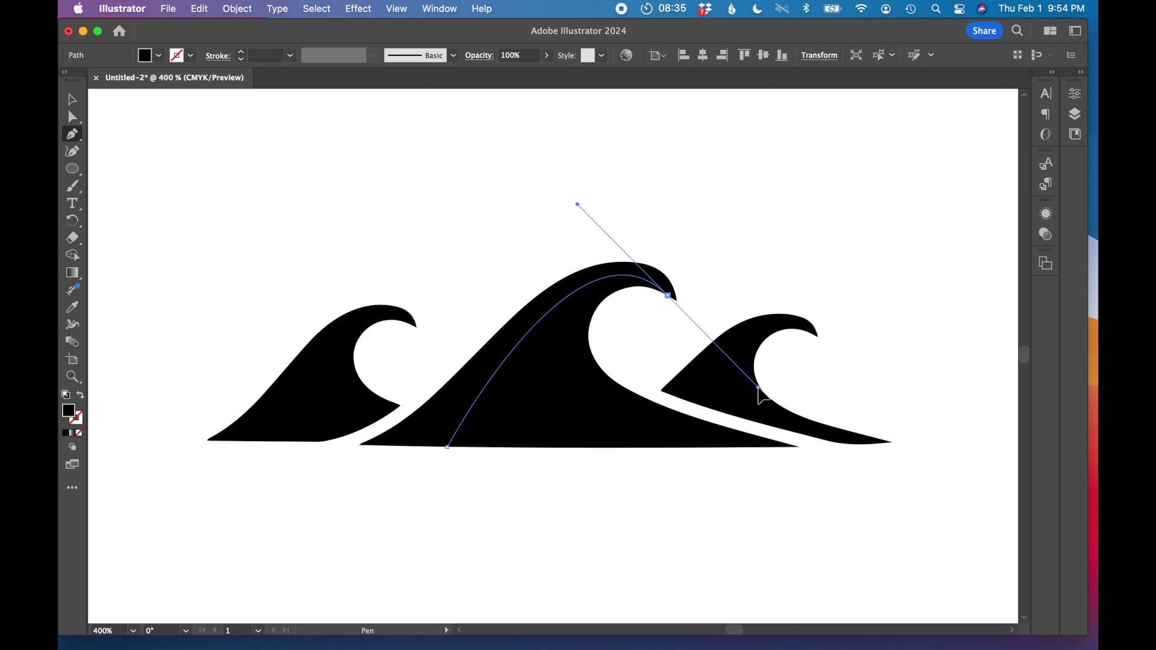
{"action": "left_click", "coordinate": [664, 325]}
{"action": "key", "text": "ctrl+z"}
{"action": "left_click", "coordinate": [79, 432]}
{"action": "left_click", "coordinate": [76, 417]}
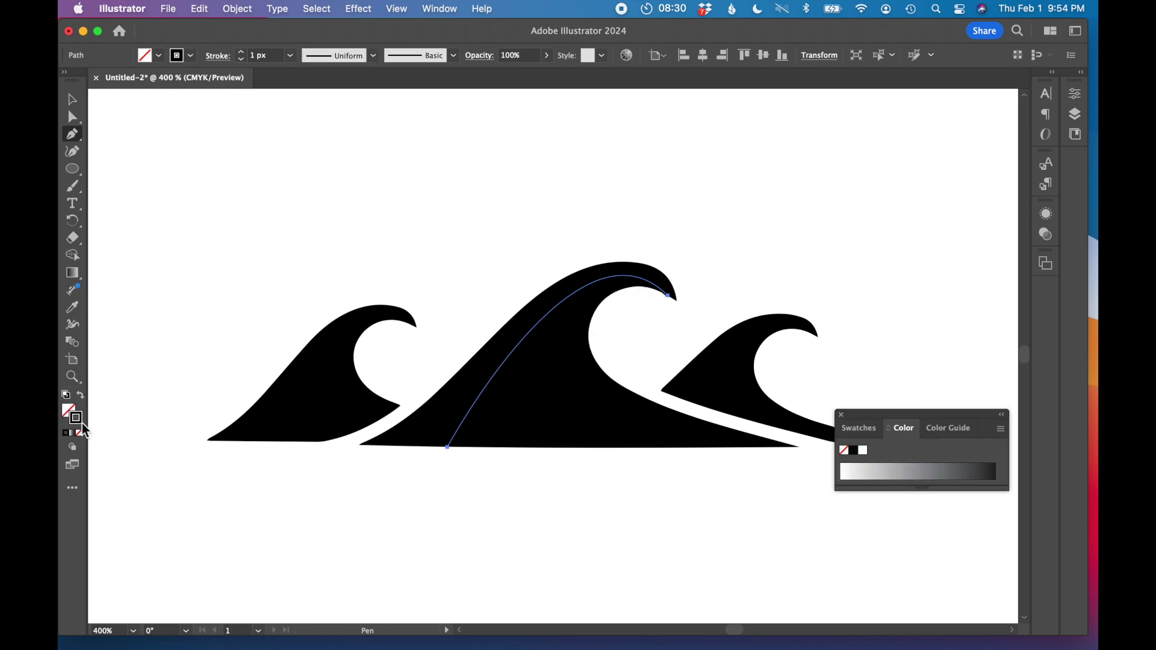
{"action": "left_click", "coordinate": [864, 451]}
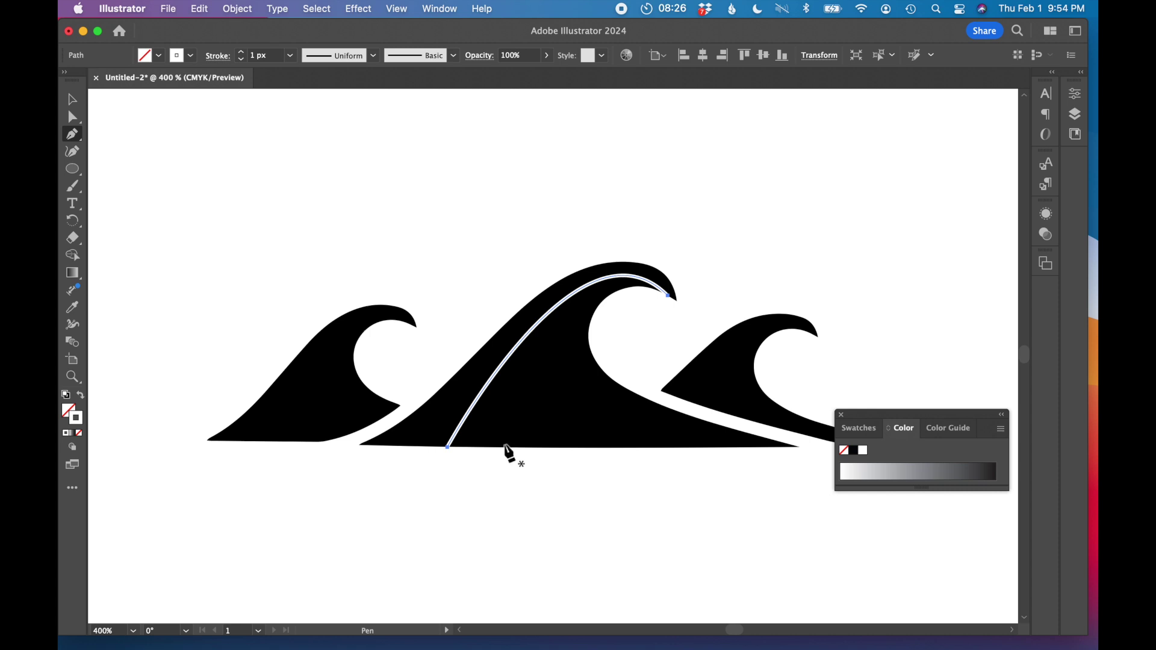
Draw a second curved line from the wave's base up to the crest and adjust its crest anchor.
{"action": "left_click", "coordinate": [538, 450]}
{"action": "left_click_drag", "start_coordinate": [631, 287], "coordinate": [728, 305]}
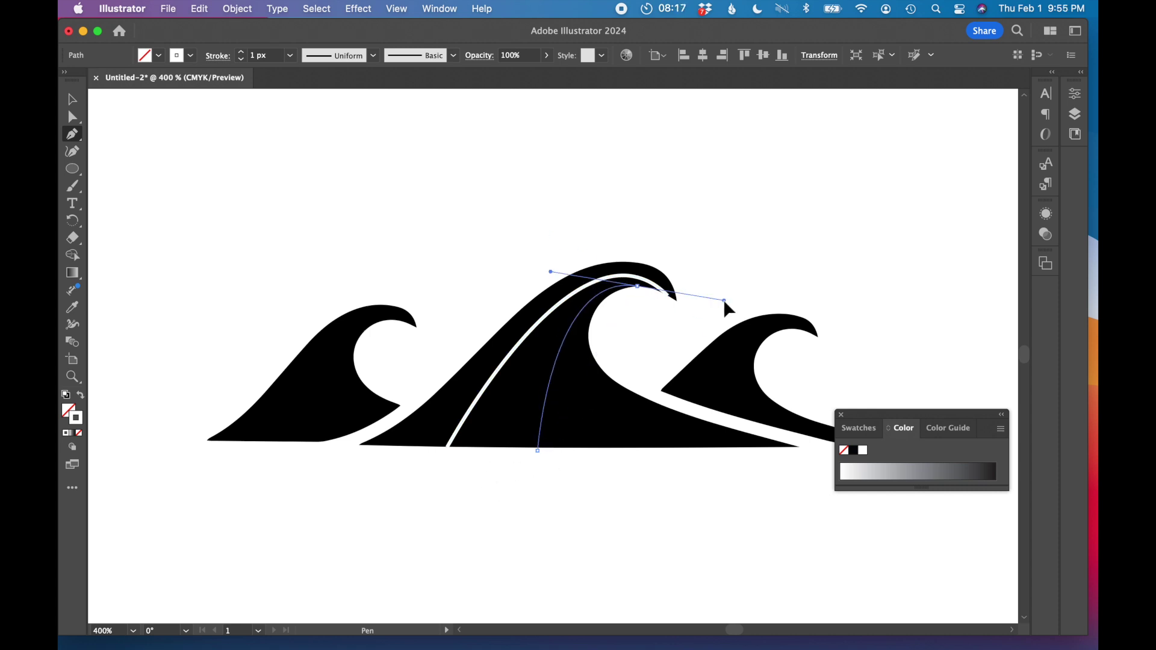
{"action": "key", "text": "a"}
{"action": "key", "text": "super+equal"}
{"action": "key", "text": "super+equal"}
{"action": "key", "text": "super+equal"}
{"action": "left_click", "coordinate": [753, 171]}
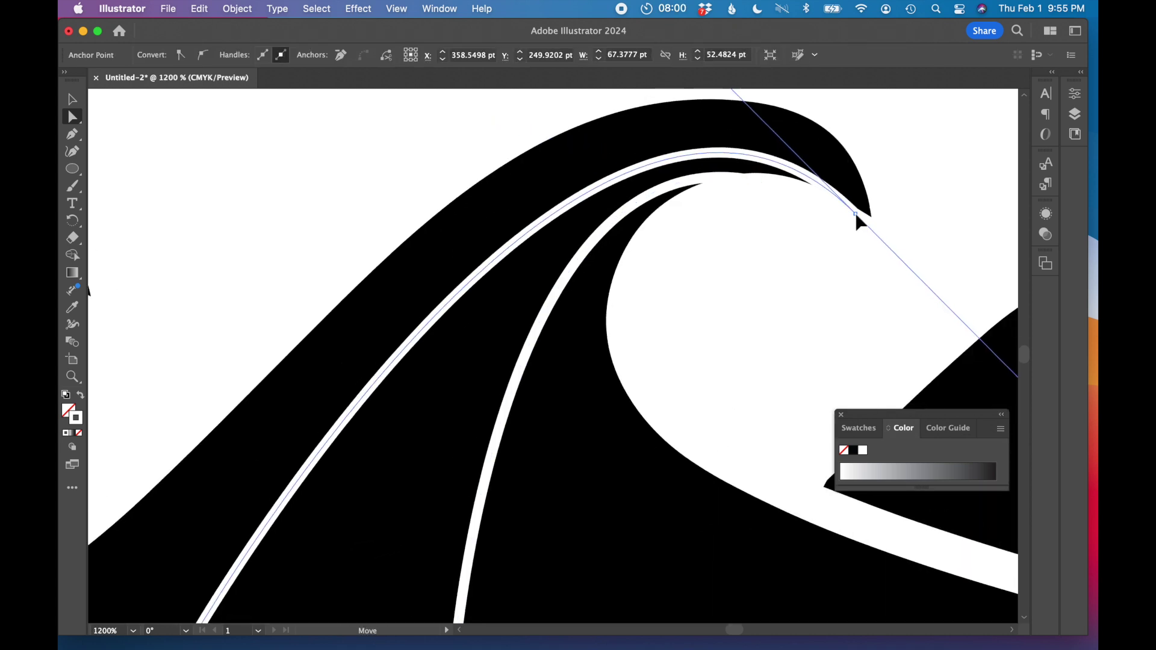
{"action": "key", "text": "super+equal"}
{"action": "key", "text": "super+equal"}
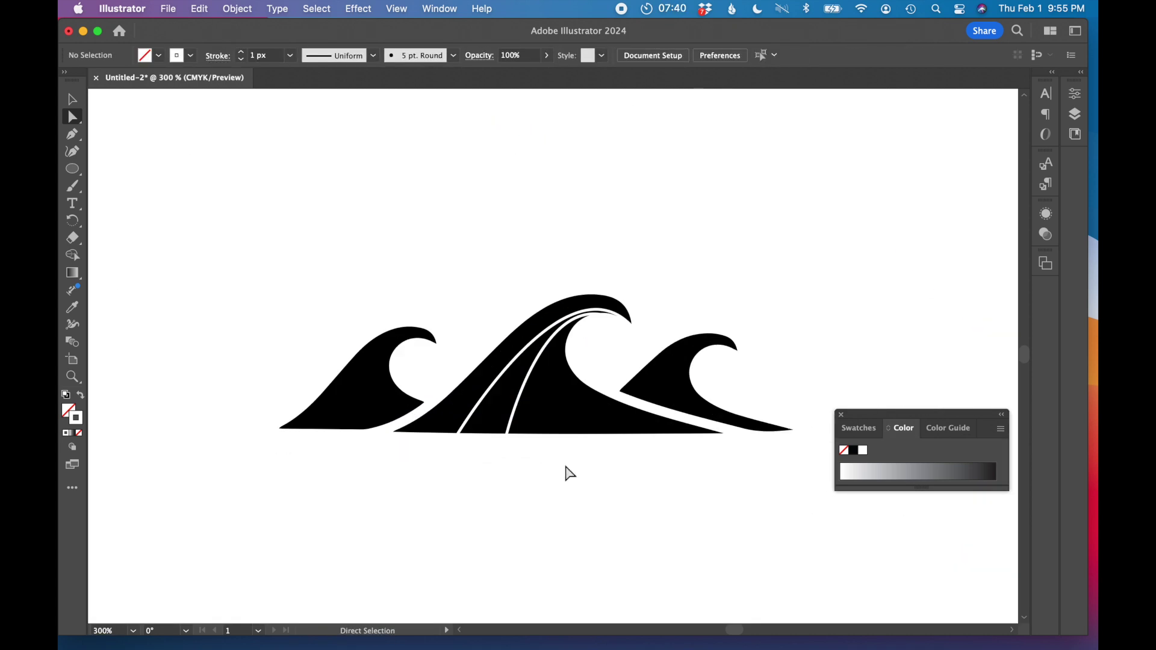
Choose the Pen tool from the toolbar.
{"action": "left_click", "coordinate": [73, 134]}
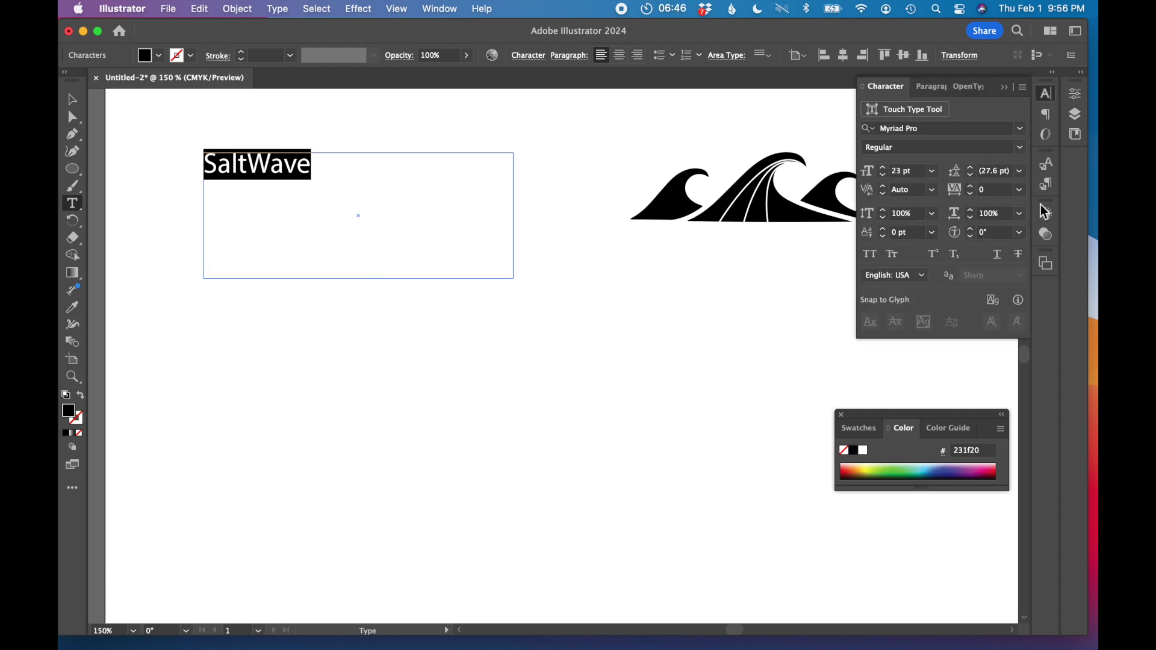
Change the SaltWave wordmark's font to Captura Now Medium, then exit text editing.
{"action": "left_click", "coordinate": [1021, 132]}
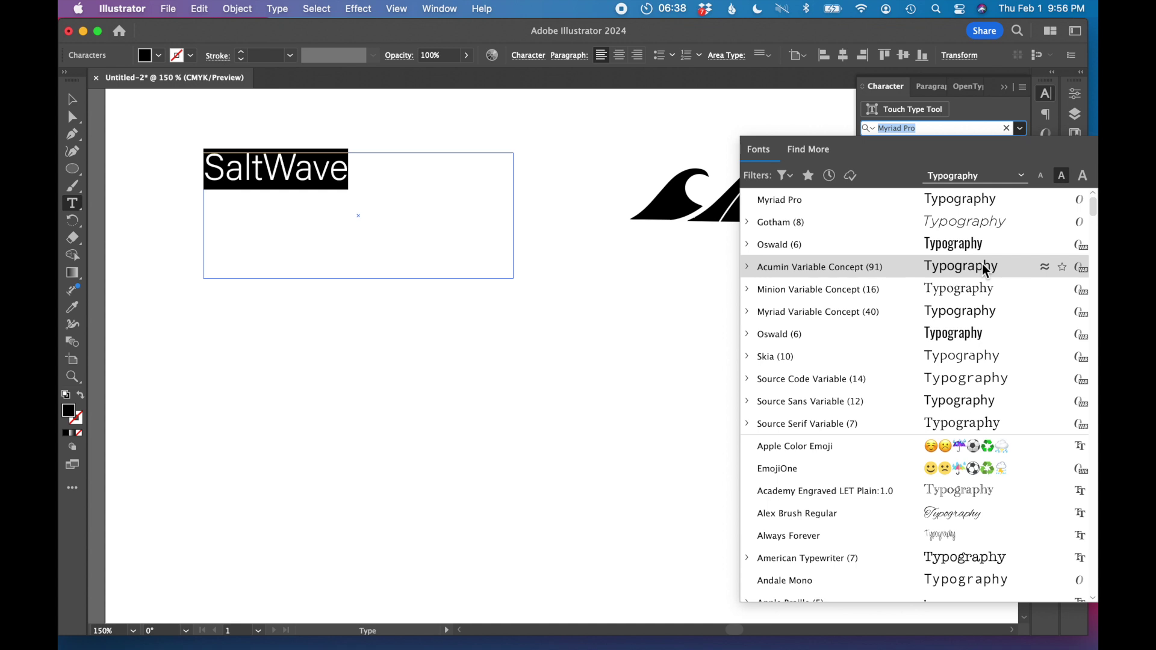
{"action": "scroll", "coordinate": [978, 369], "scroll_direction": "down", "scroll_amount": 5}
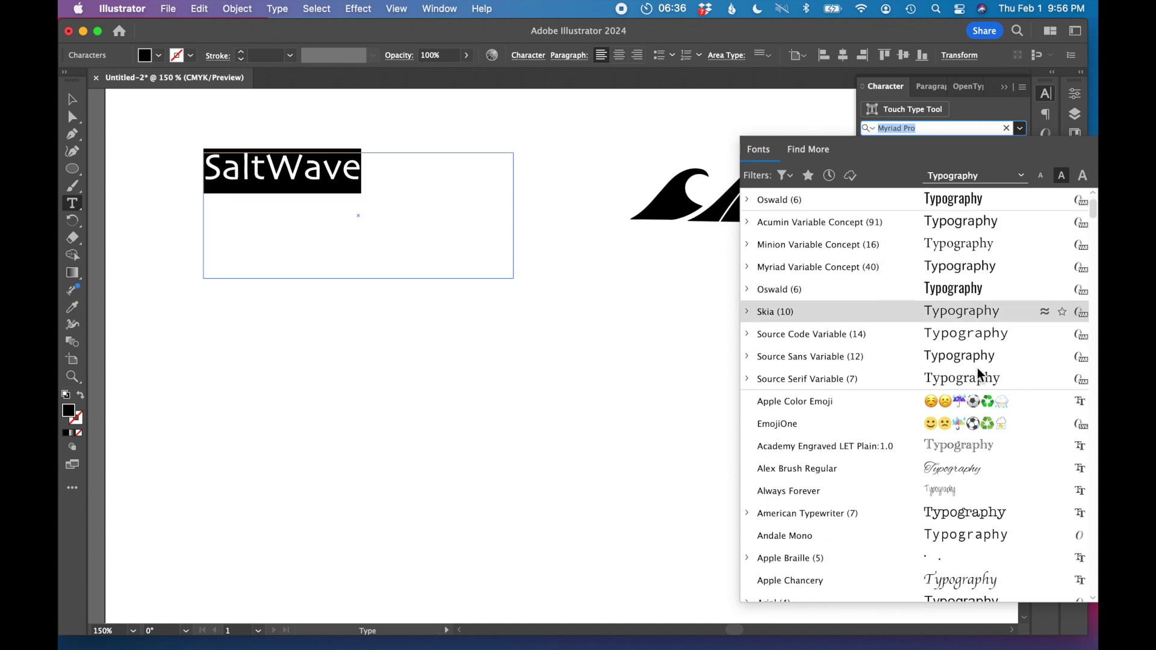
{"action": "scroll", "coordinate": [977, 370], "scroll_direction": "down", "scroll_amount": 6}
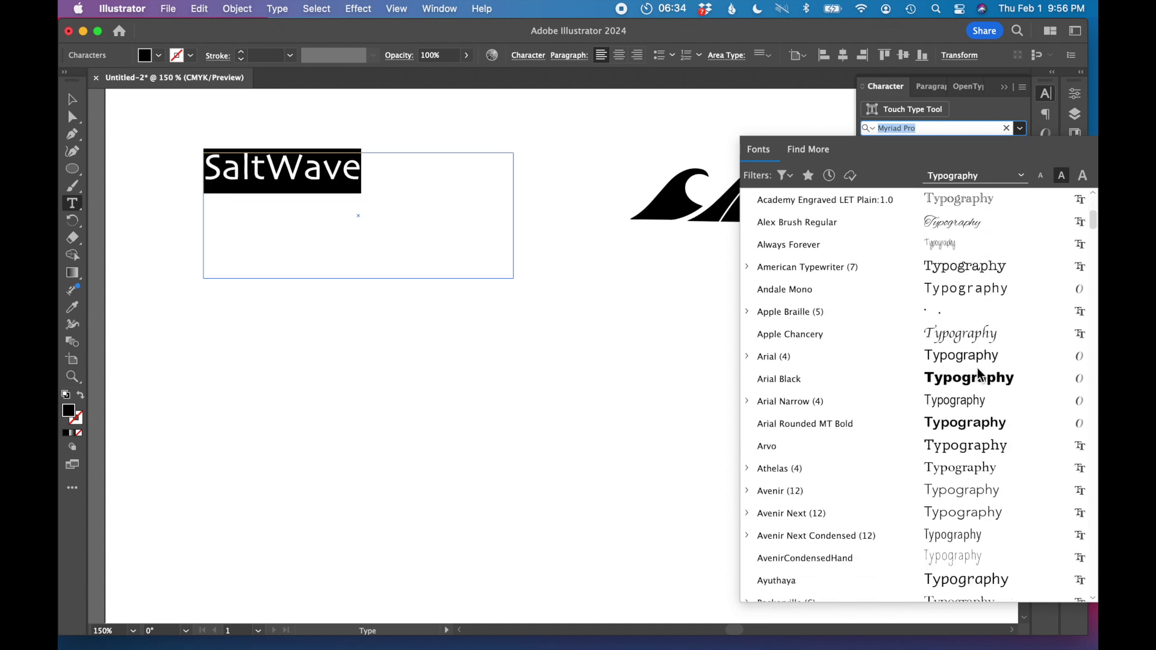
{"action": "scroll", "coordinate": [977, 372], "scroll_direction": "down", "scroll_amount": 6}
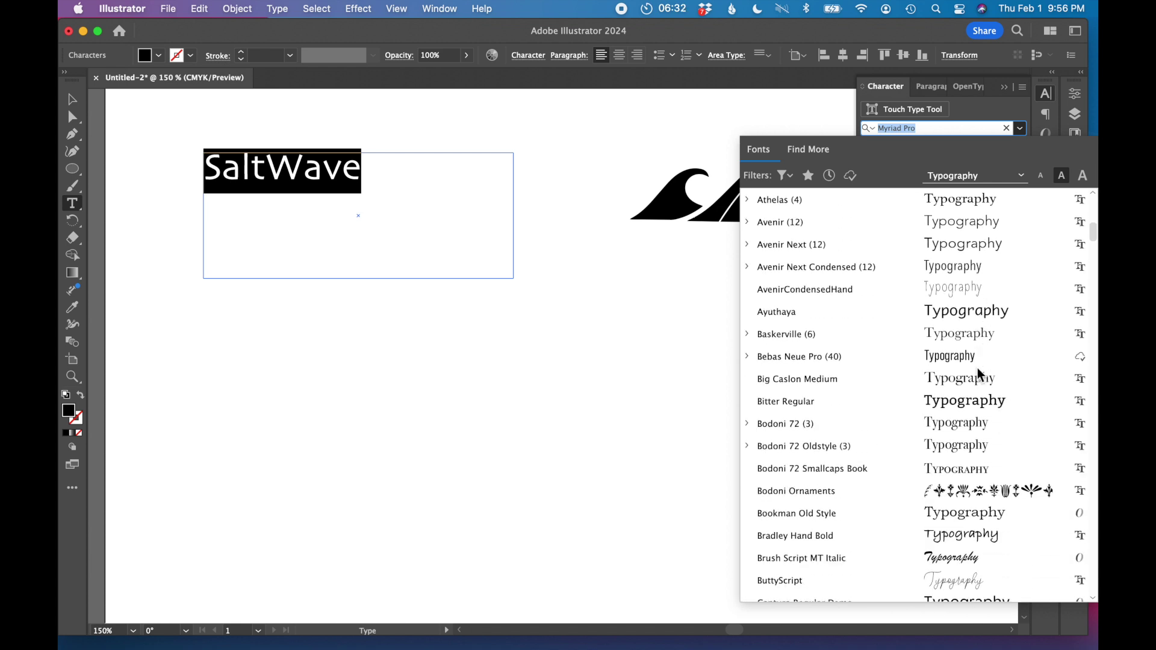
{"action": "scroll", "coordinate": [977, 370], "scroll_direction": "down", "scroll_amount": 1}
{"action": "scroll", "coordinate": [978, 370], "scroll_direction": "down", "scroll_amount": 3}
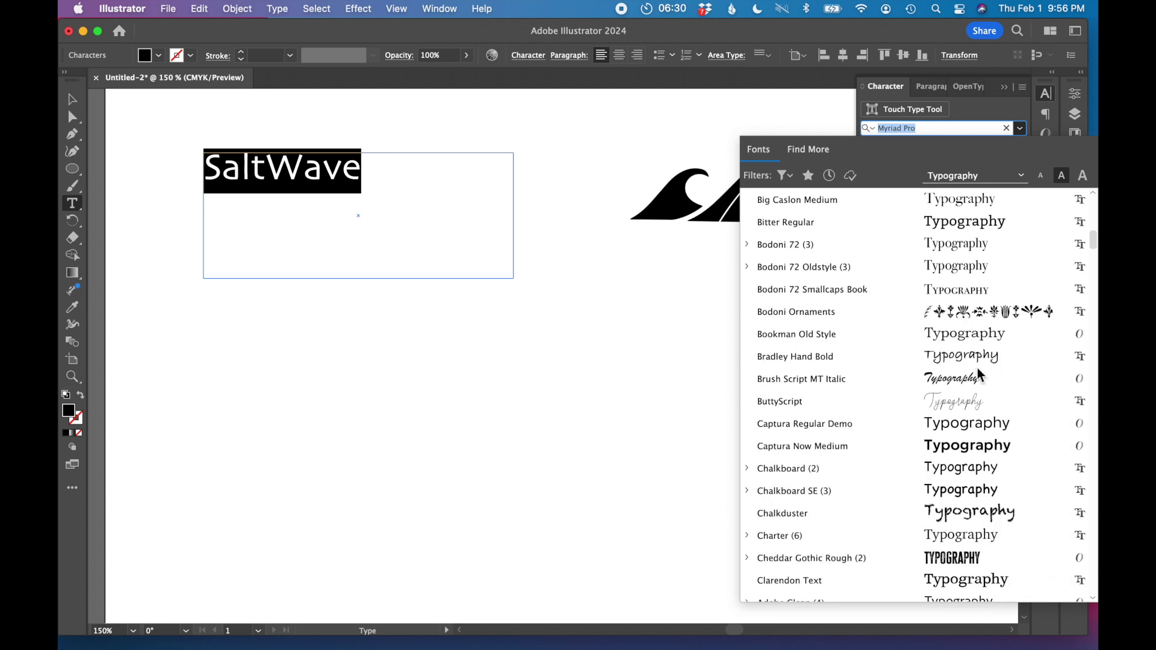
{"action": "scroll", "coordinate": [977, 371], "scroll_direction": "down", "scroll_amount": 3}
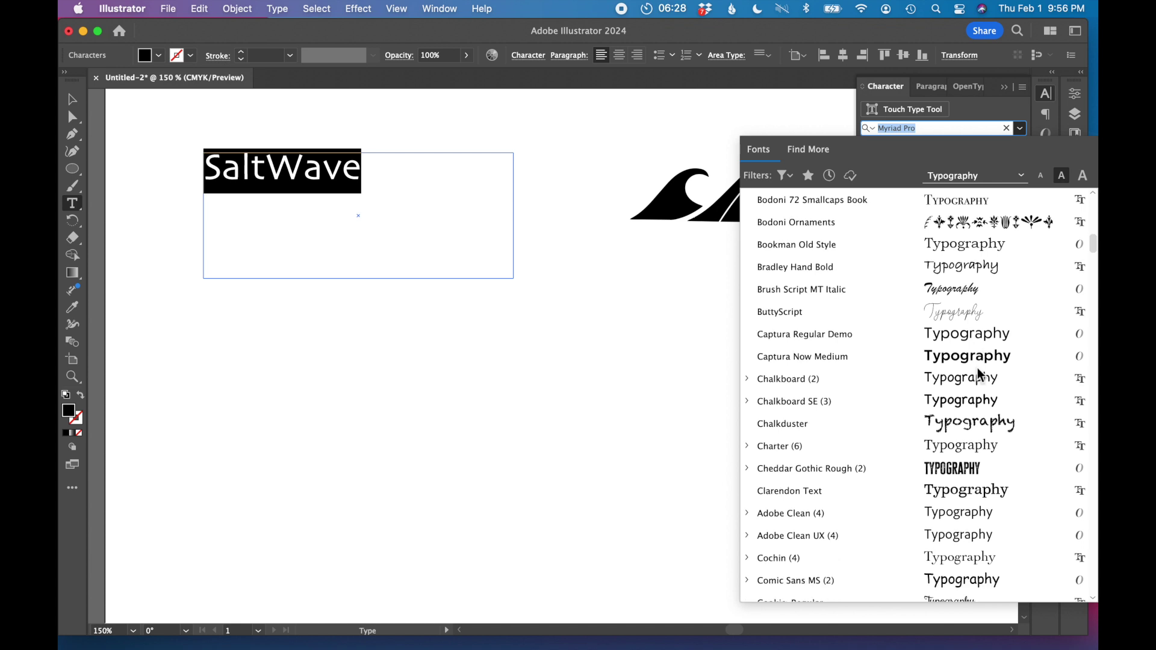
{"action": "scroll", "coordinate": [978, 374], "scroll_direction": "down", "scroll_amount": 1}
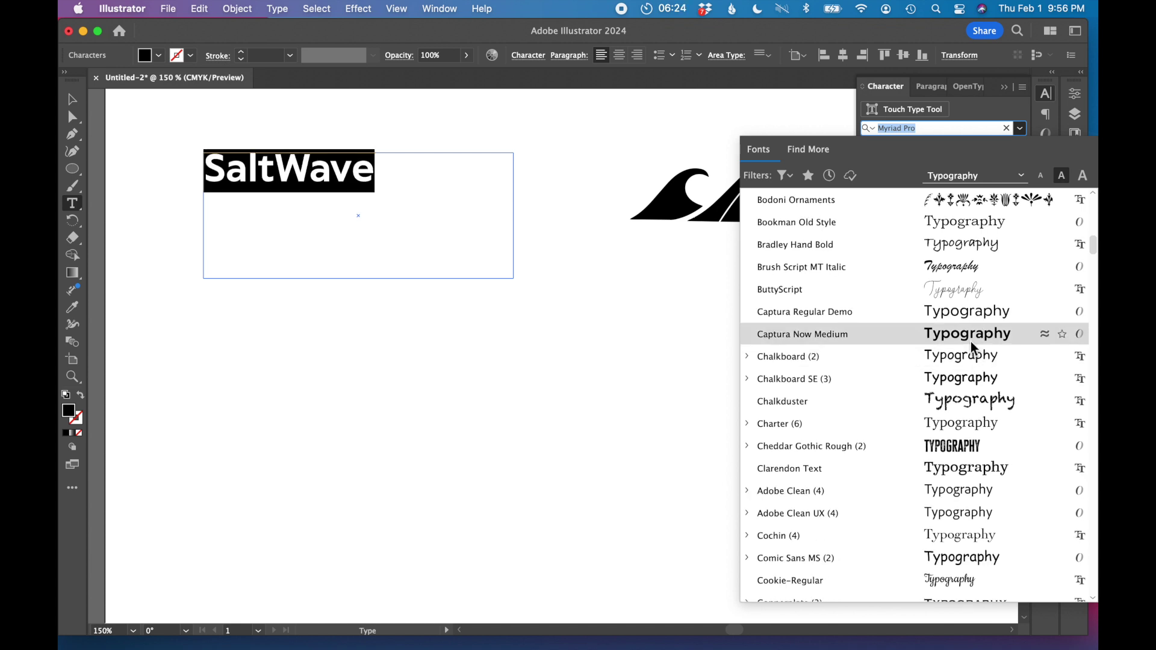
{"action": "left_click", "coordinate": [970, 342]}
{"action": "key", "text": "Escape"}
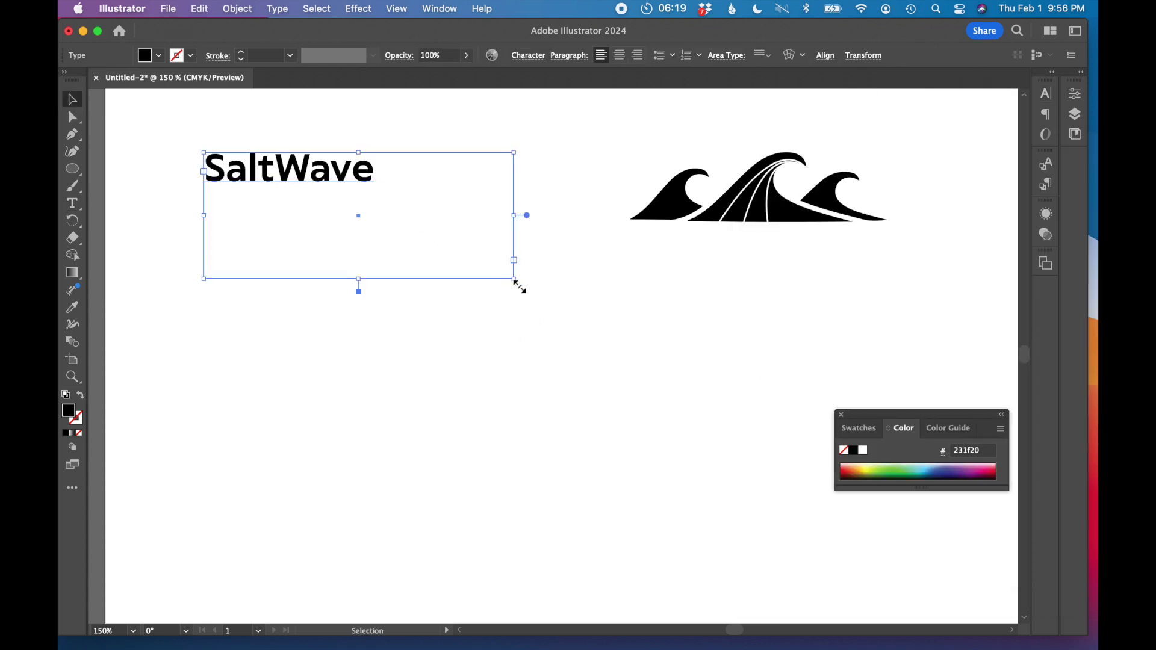
Tighten the SaltWave frame, copy it below, and set the copy in League Spartan Bold.
{"action": "left_click_drag", "start_coordinate": [518, 288], "coordinate": [368, 275]}
{"action": "key", "text": "a"}
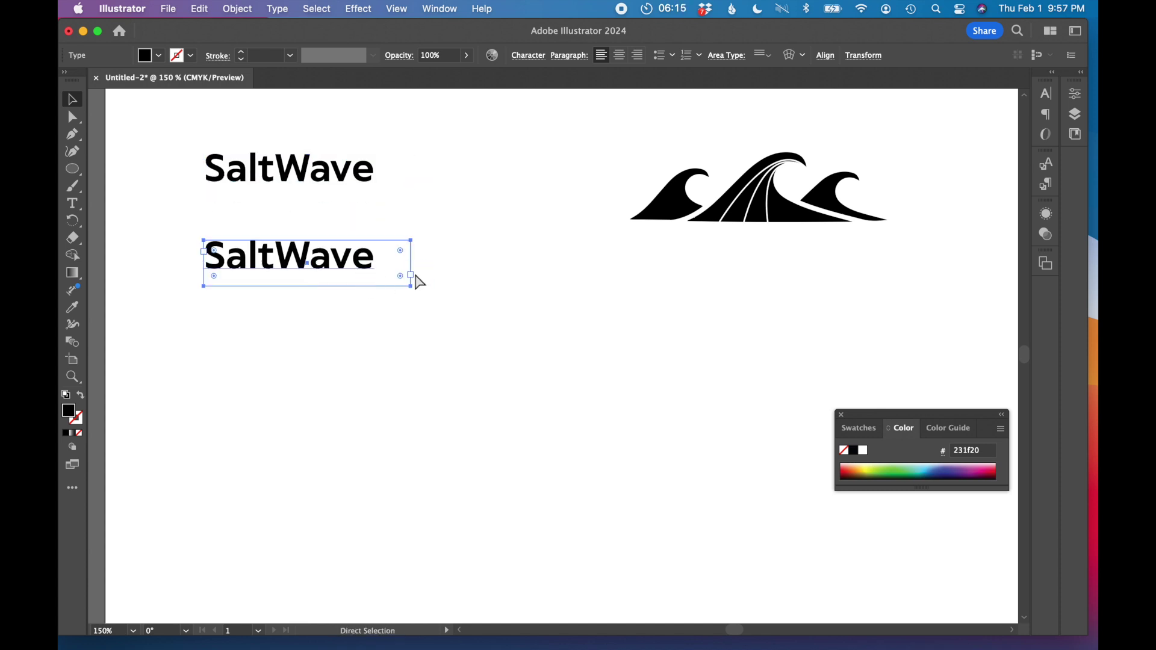
{"action": "key", "text": "super+t"}
{"action": "key", "text": "v"}
{"action": "left_click", "coordinate": [1020, 128]}
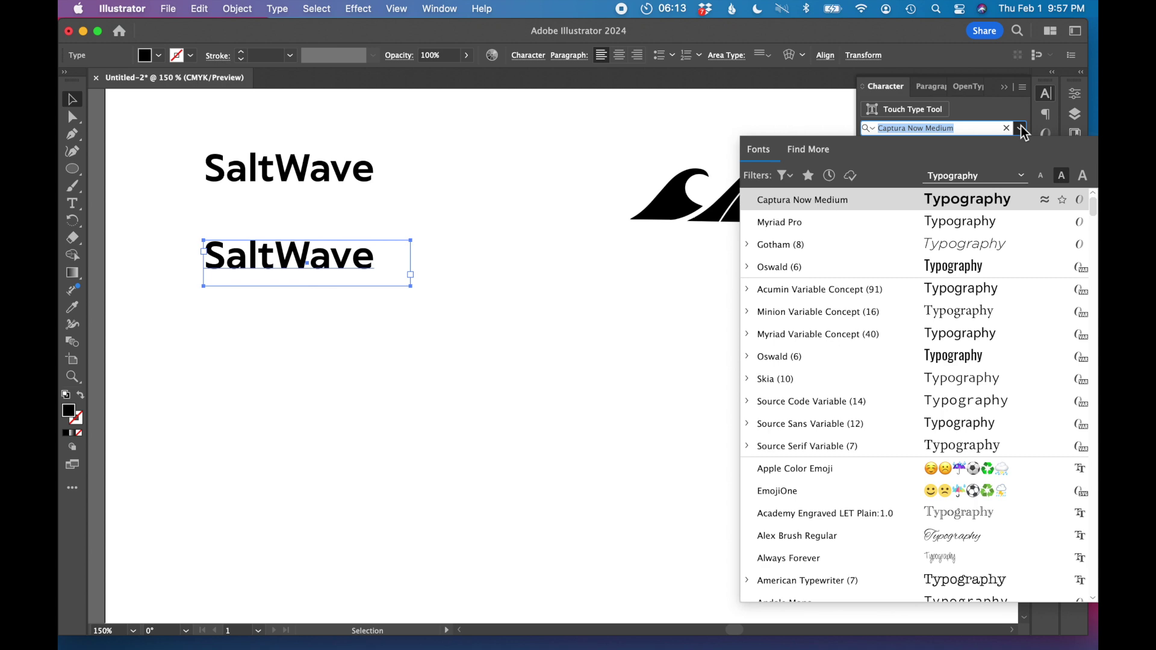
{"action": "scroll", "coordinate": [957, 355], "scroll_direction": "down", "scroll_amount": 15}
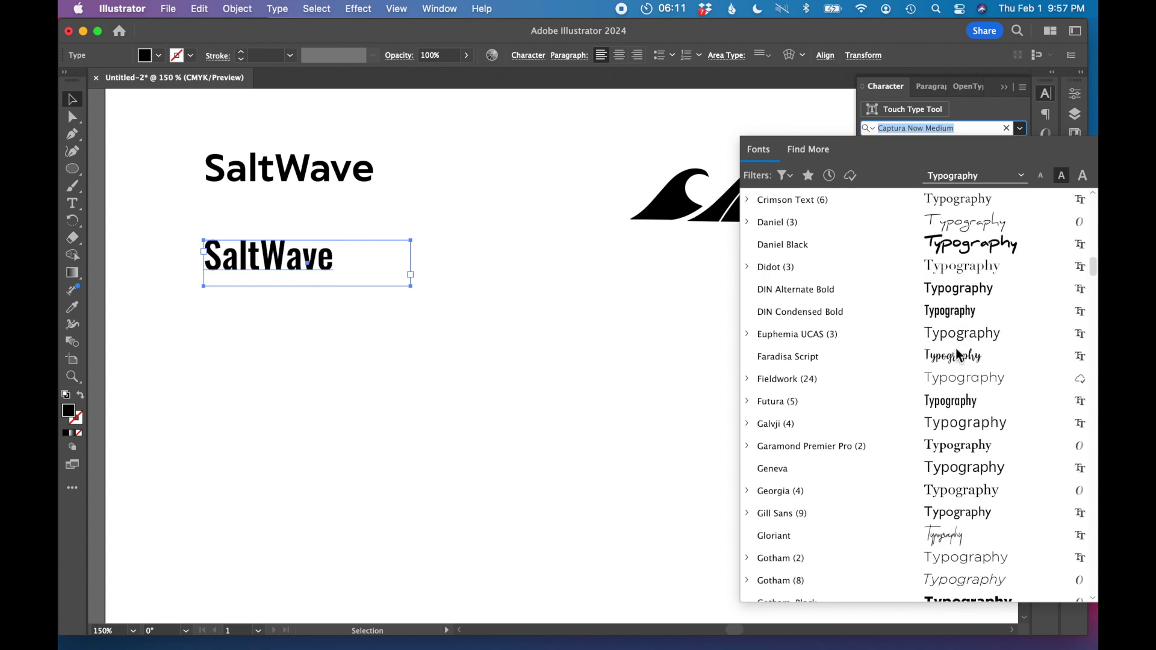
{"action": "scroll", "coordinate": [957, 356], "scroll_direction": "down", "scroll_amount": 5}
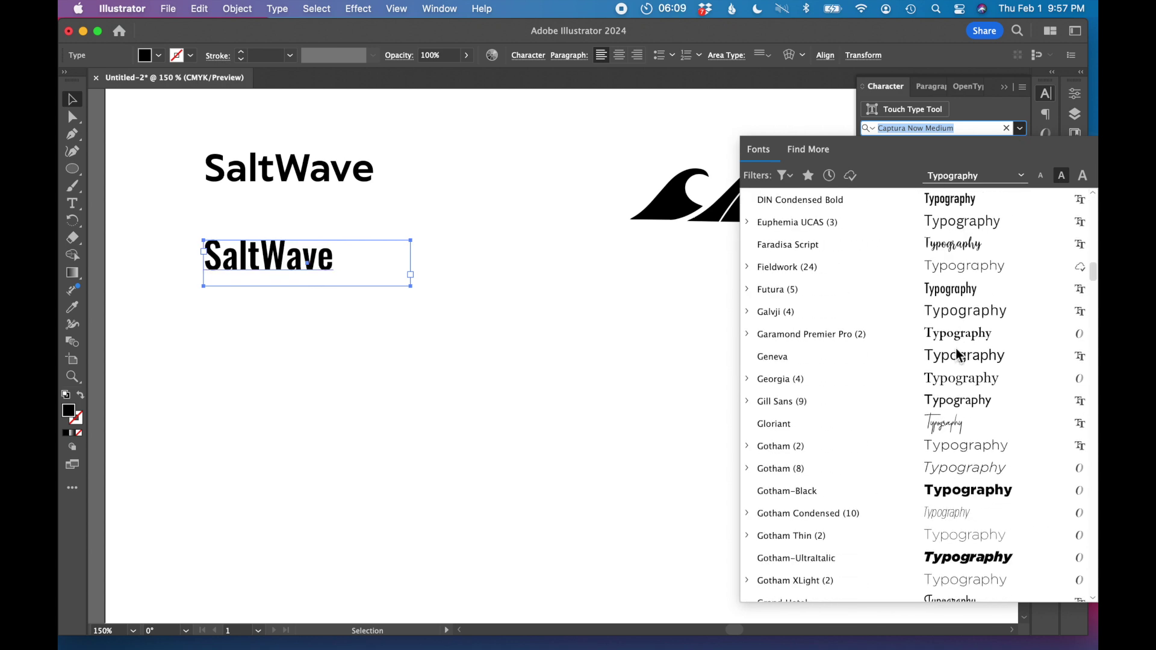
{"action": "scroll", "coordinate": [956, 446], "scroll_direction": "down", "scroll_amount": 5}
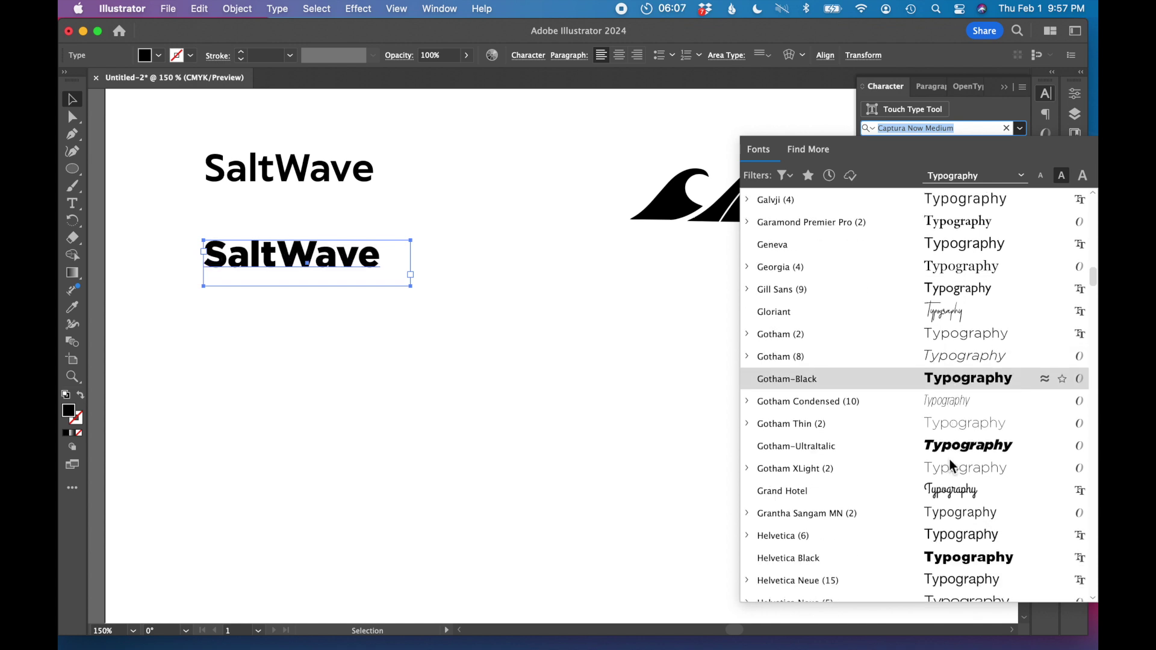
{"action": "scroll", "coordinate": [948, 454], "scroll_direction": "down", "scroll_amount": 6}
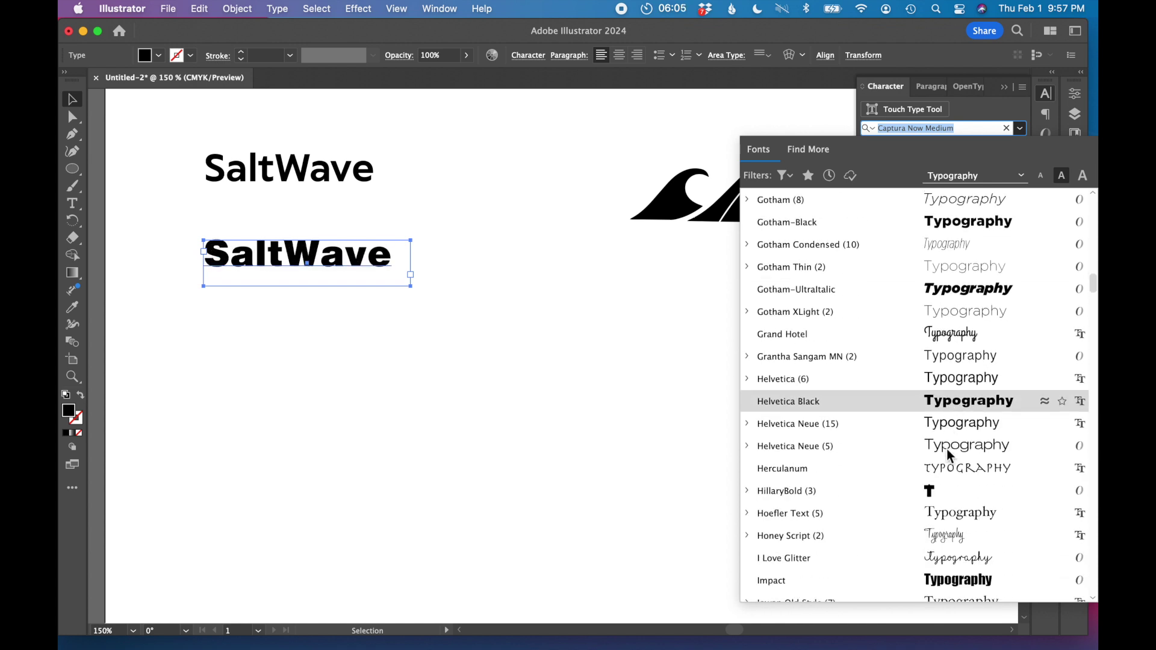
{"action": "scroll", "coordinate": [949, 455], "scroll_direction": "down", "scroll_amount": 5}
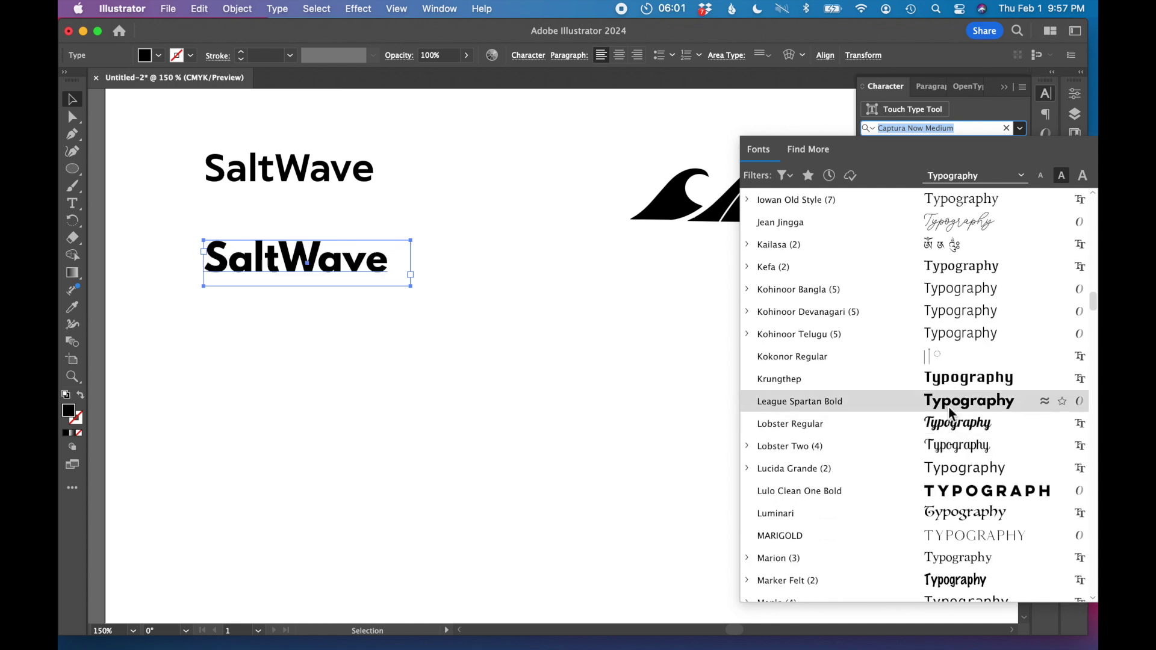
{"action": "left_click", "coordinate": [950, 414]}
Duplicate the League Spartan copy further down and set it in a wide all-caps font.
{"action": "left_click", "coordinate": [355, 338]}
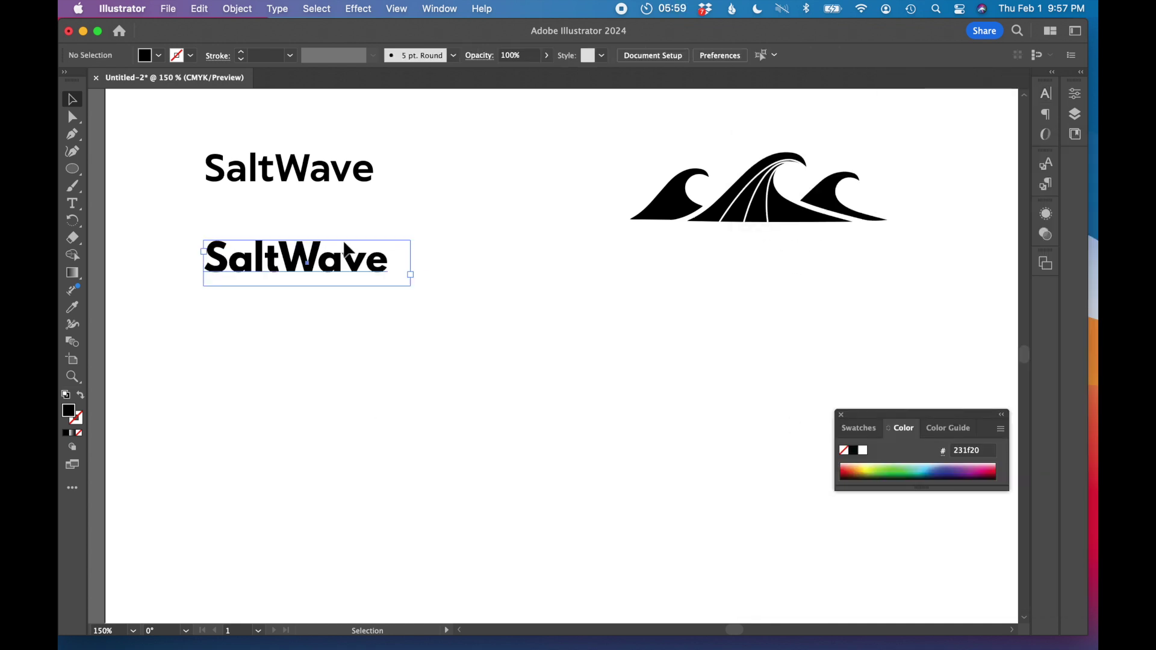
{"action": "left_click", "coordinate": [342, 285]}
{"action": "left_click_drag", "start_coordinate": [342, 284], "coordinate": [343, 372]}
{"action": "key", "text": "a"}
{"action": "key", "text": "v"}
{"action": "key", "text": "super+t"}
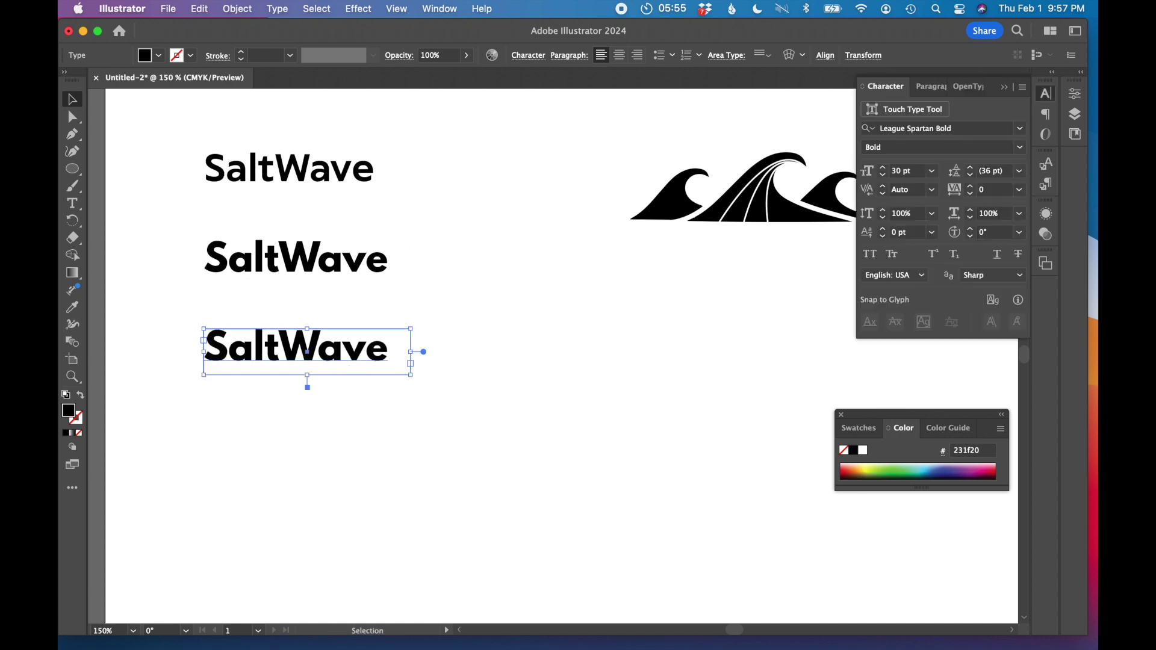
{"action": "left_click", "coordinate": [1019, 129]}
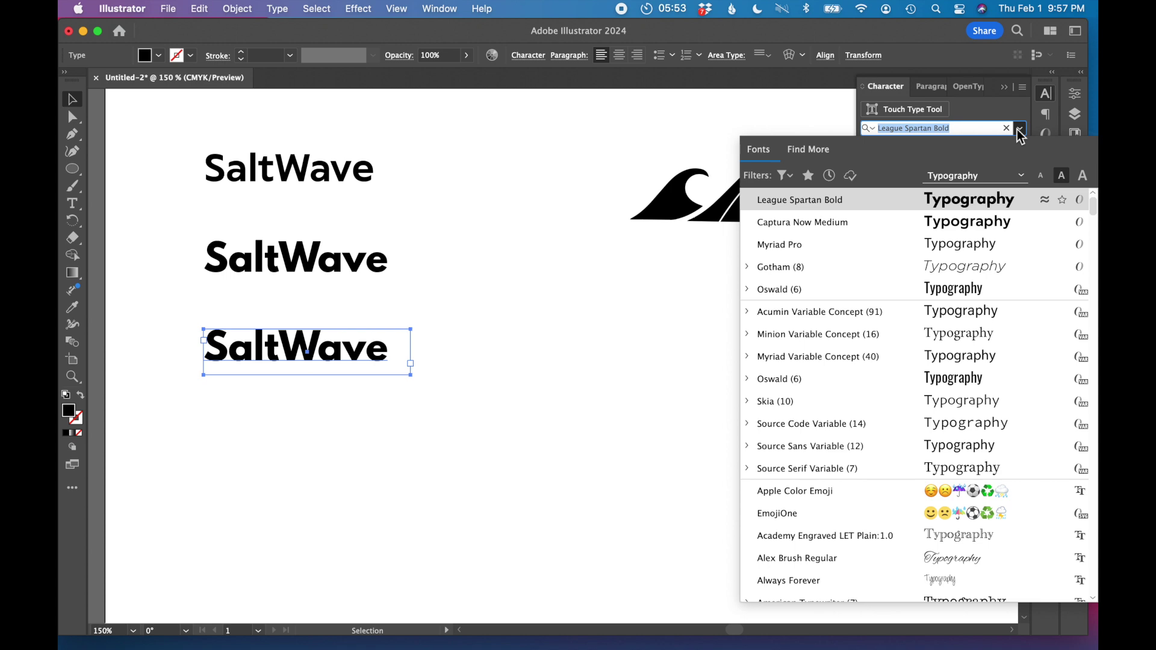
{"action": "scroll", "coordinate": [903, 361], "scroll_direction": "down", "scroll_amount": 15}
{"action": "left_click", "coordinate": [843, 361]}
{"action": "key", "text": "super+t"}
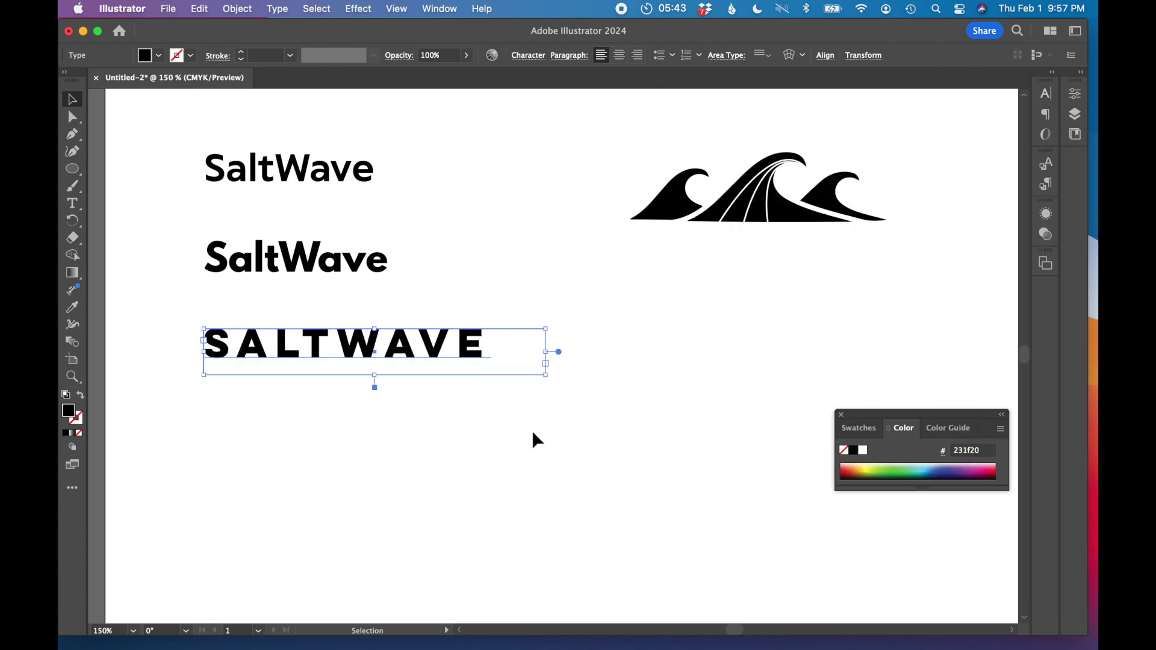
{"action": "left_click", "coordinate": [534, 435]}
{"action": "left_click", "coordinate": [343, 344]}
{"action": "left_click", "coordinate": [444, 428]}
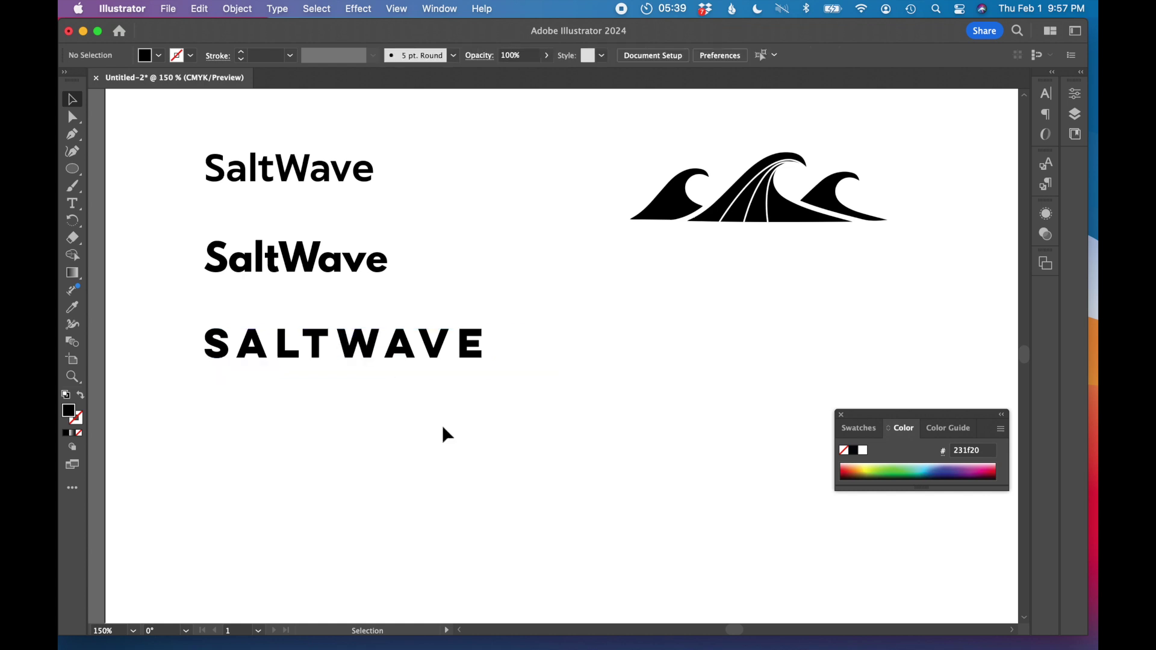
{"action": "key", "text": "super+1"}
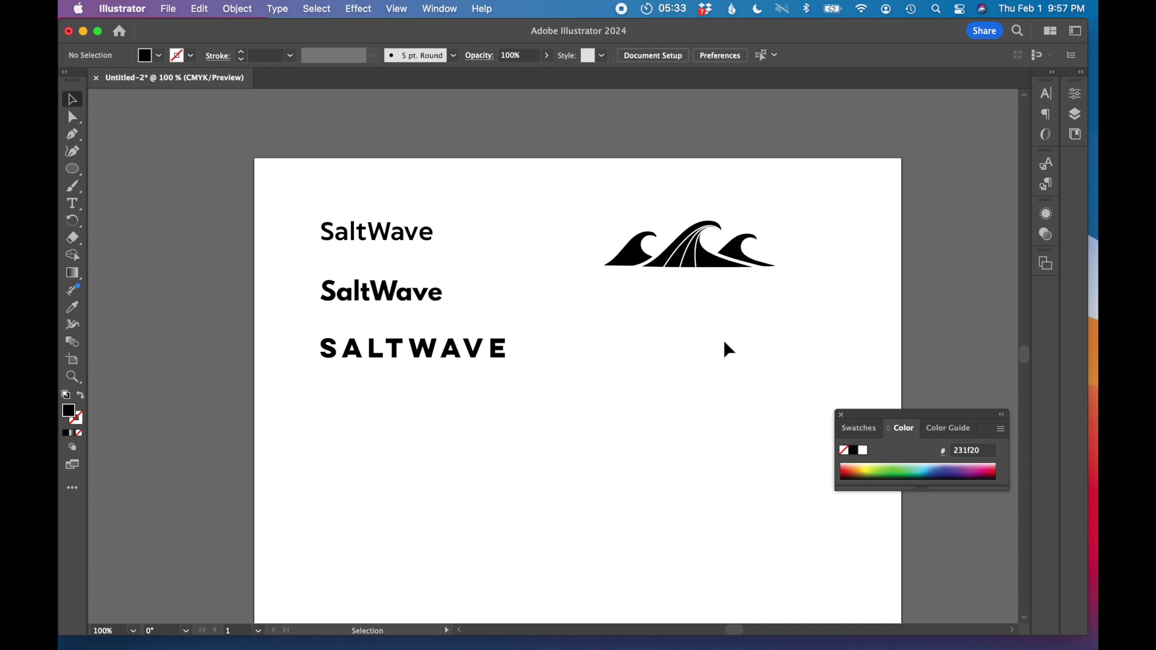
Place a spaced-caps SALTWAVE copy under the wave silhouette, then copy both straight down.
{"action": "left_click", "coordinate": [391, 352]}
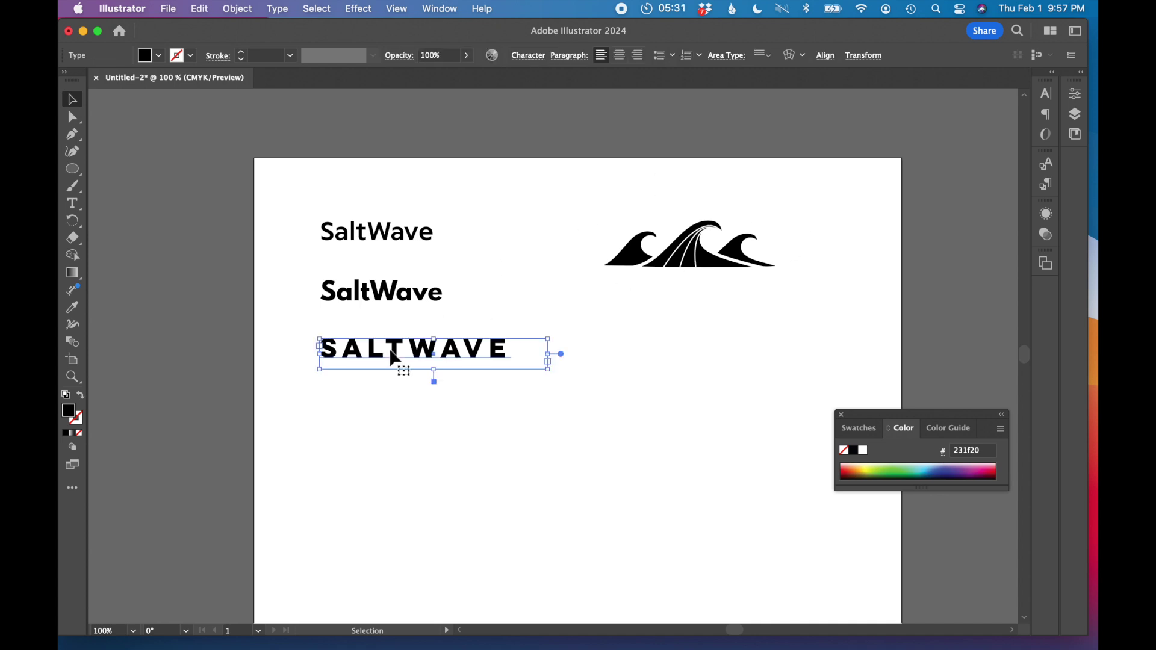
{"action": "left_click_drag", "start_coordinate": [394, 356], "coordinate": [668, 294]}
{"action": "left_click_drag", "start_coordinate": [839, 353], "coordinate": [577, 206]}
{"action": "left_click", "coordinate": [706, 408]}
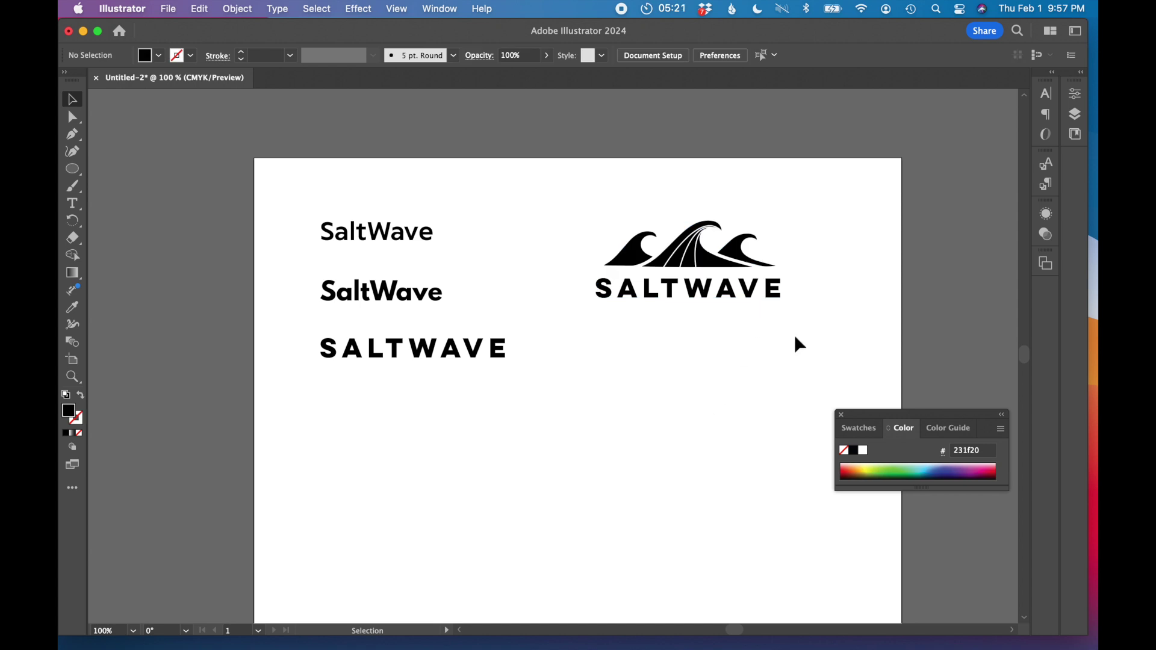
{"action": "left_click_drag", "start_coordinate": [794, 334], "coordinate": [652, 225]}
{"action": "left_click_drag", "start_coordinate": [700, 292], "coordinate": [700, 427]}
Replace the lower lockup's wordmark with a copy of the League Spartan SaltWave text.
{"action": "scroll", "coordinate": [692, 533], "scroll_direction": "down", "scroll_amount": 2}
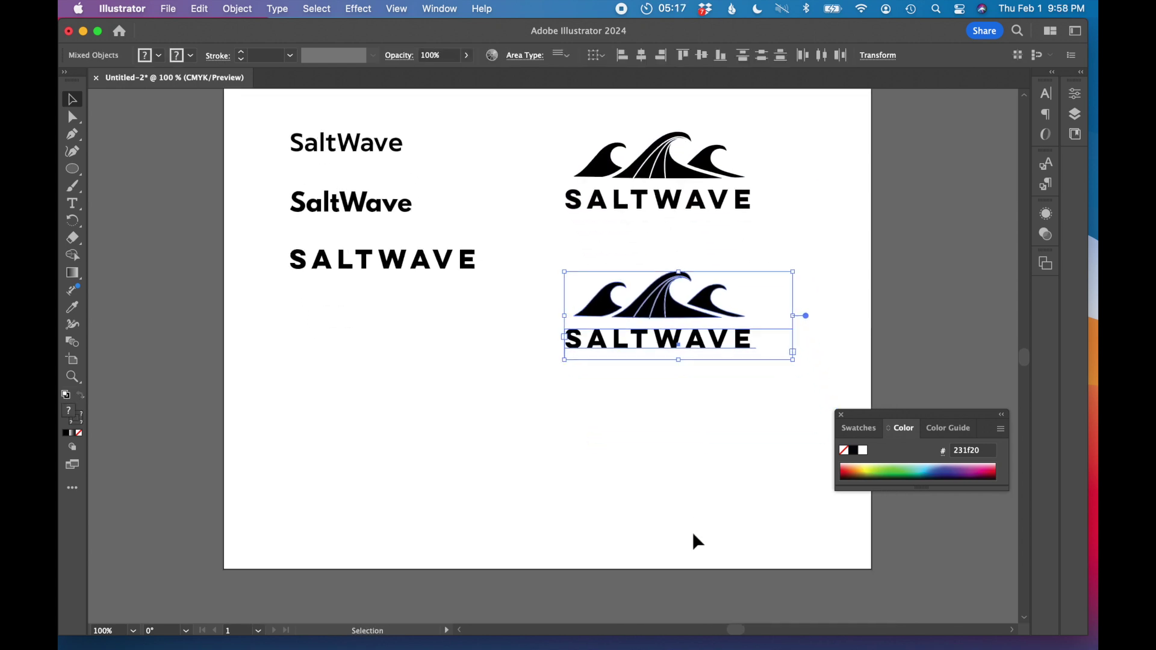
{"action": "left_click", "coordinate": [699, 485]}
{"action": "left_click", "coordinate": [729, 384]}
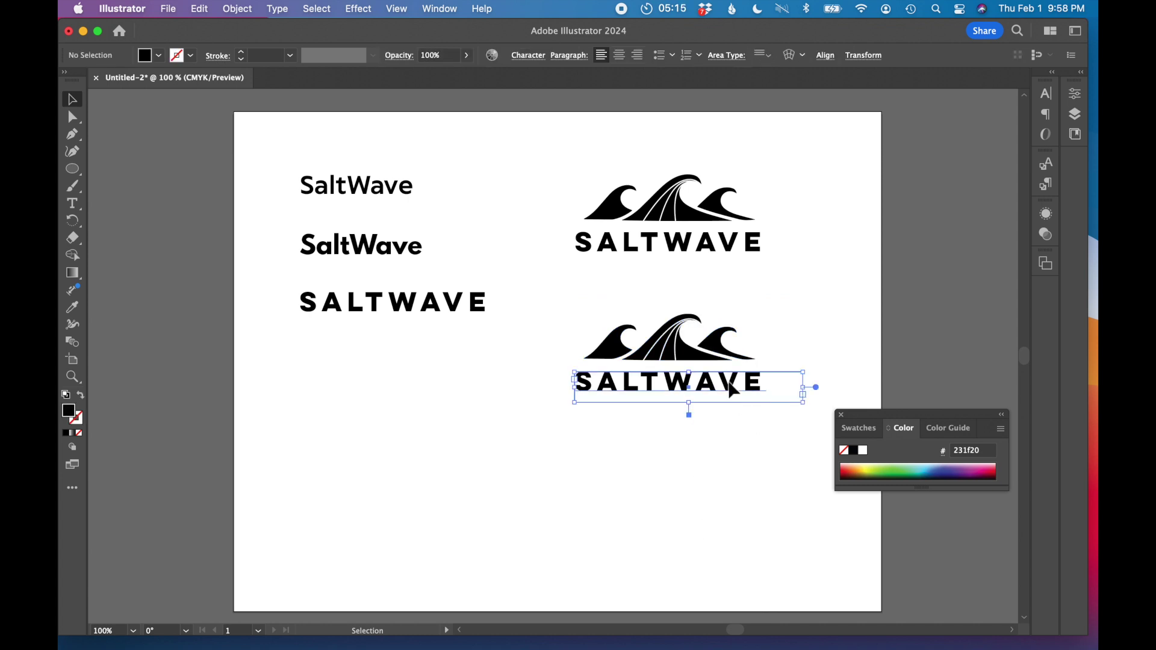
{"action": "key", "text": "Delete"}
{"action": "left_click", "coordinate": [364, 248]}
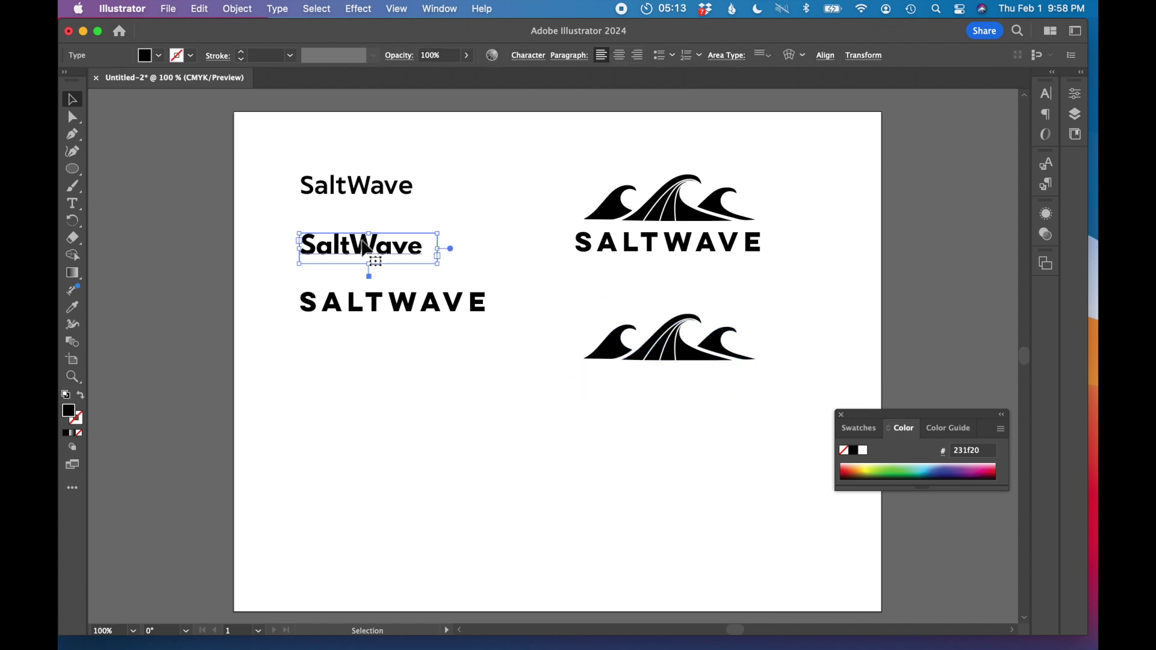
{"action": "left_click_drag", "start_coordinate": [371, 257], "coordinate": [650, 387]}
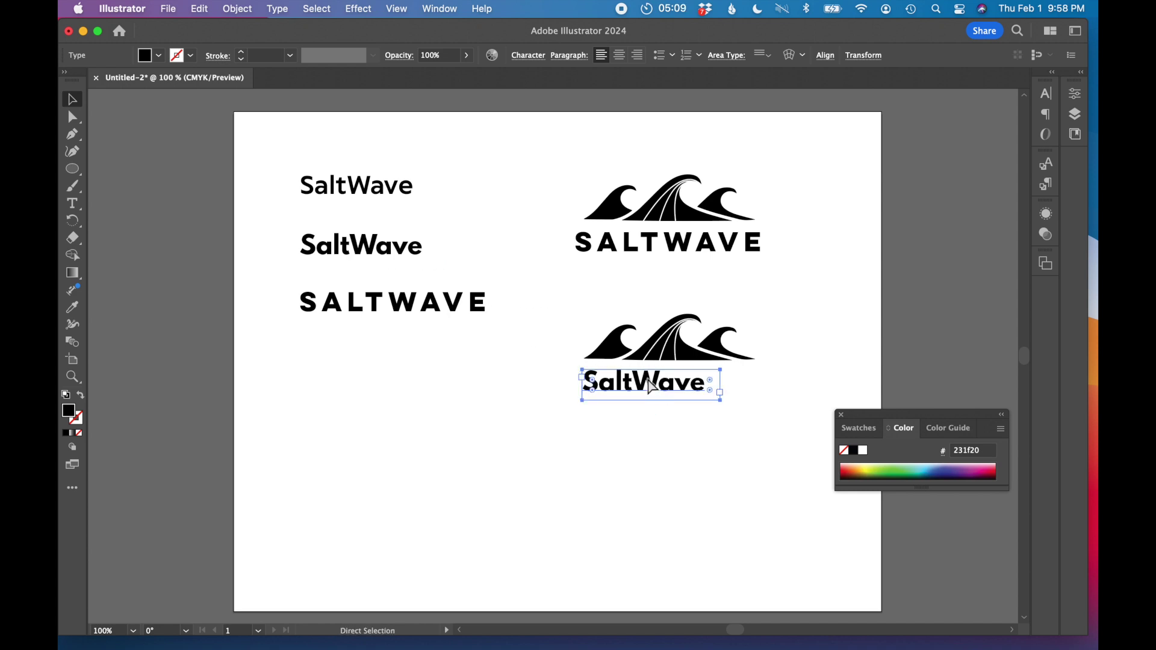
Make the lower wordmark all caps with Optical kerning at 39 pt.
{"action": "key", "text": "super+t"}
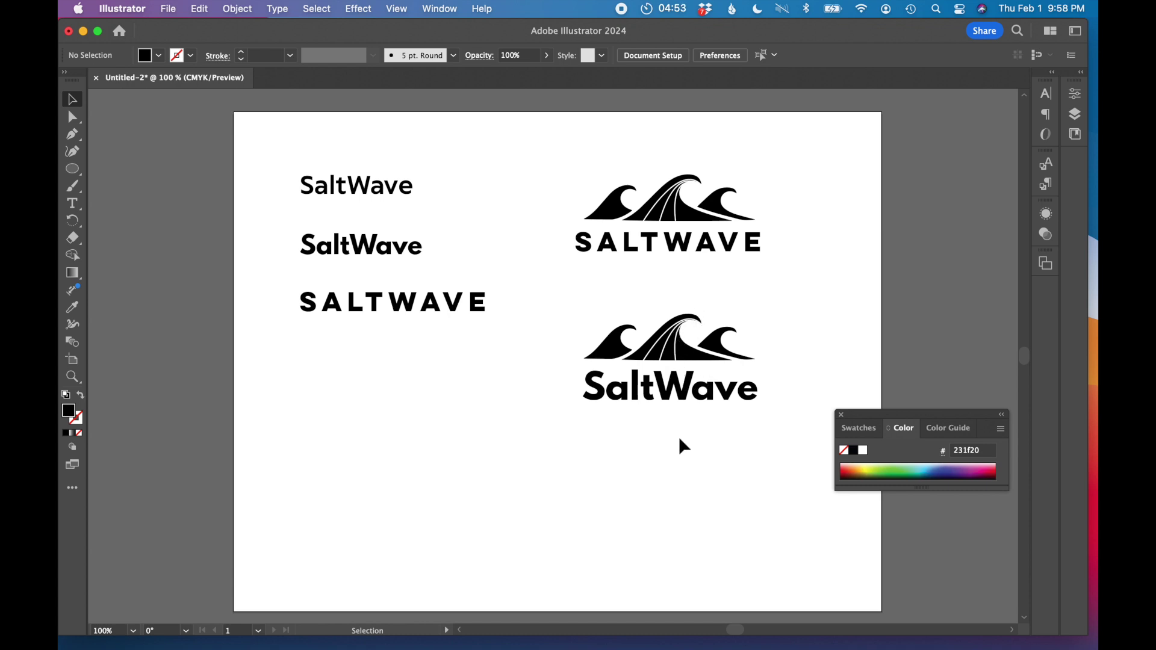
{"action": "left_click", "coordinate": [672, 388]}
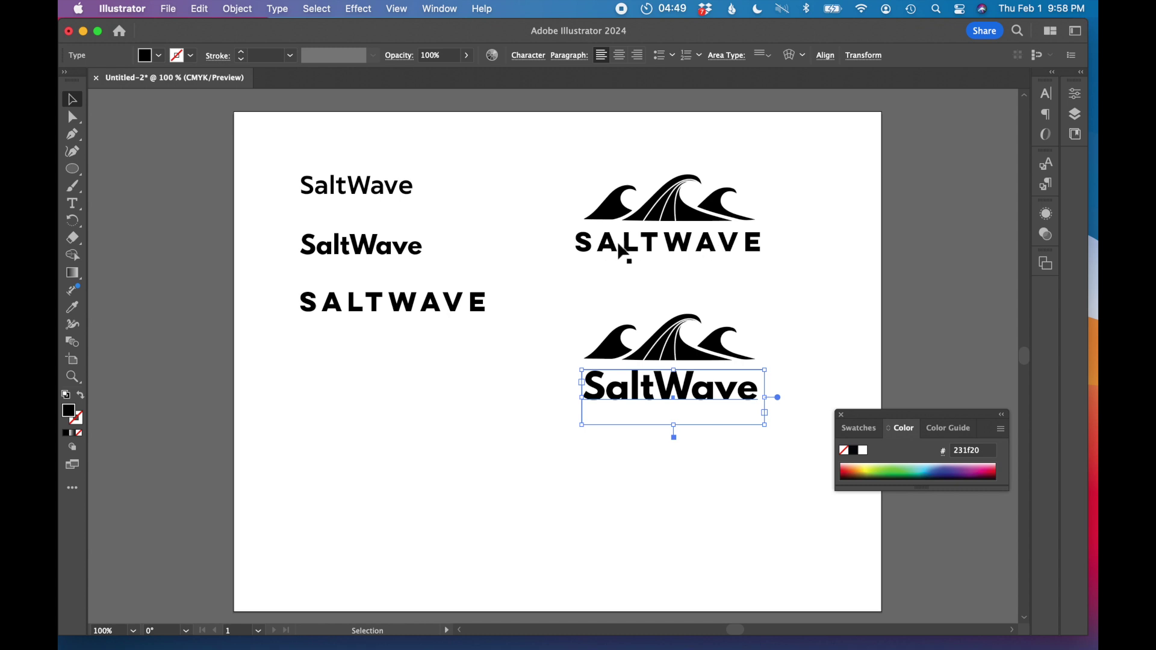
{"action": "key", "text": "super+t"}
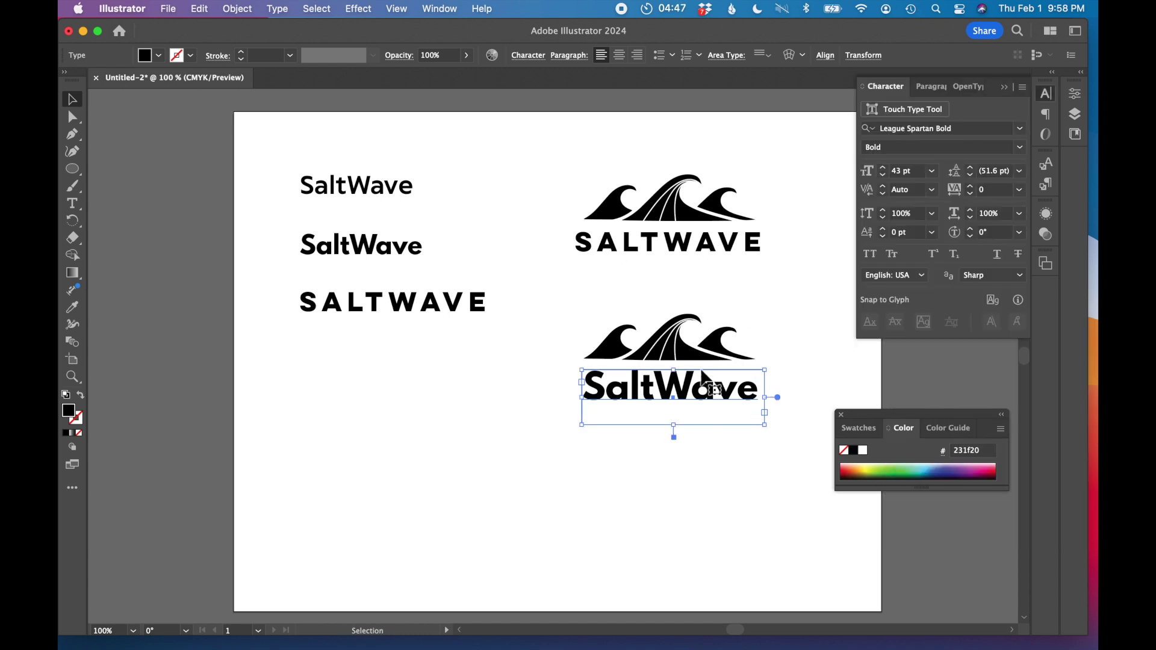
{"action": "key", "text": "super+shift+k"}
{"action": "left_click", "coordinate": [882, 174]}
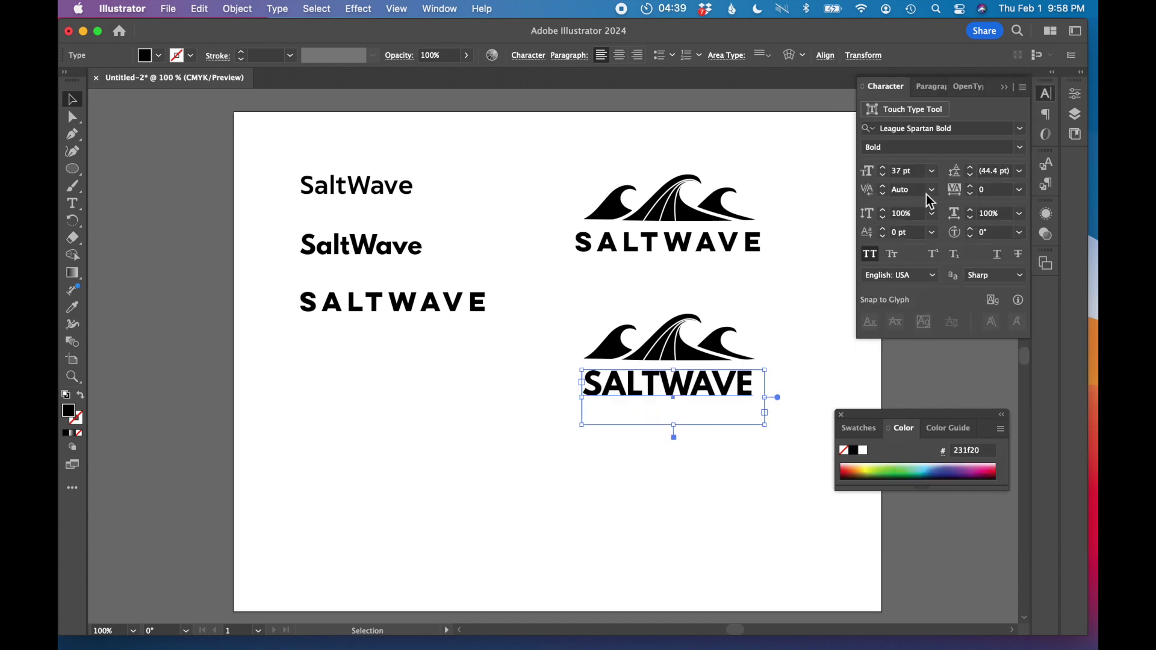
{"action": "left_click", "coordinate": [933, 189]}
{"action": "left_click", "coordinate": [948, 222]}
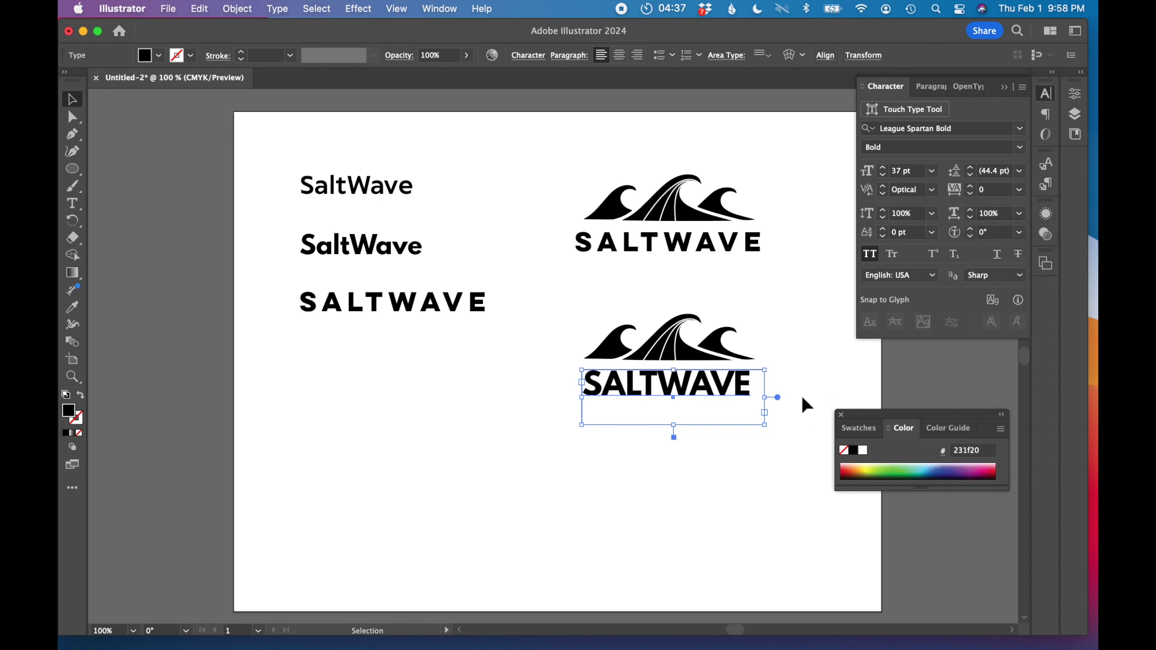
{"action": "left_click", "coordinate": [883, 169]}
{"action": "left_click", "coordinate": [883, 169]}
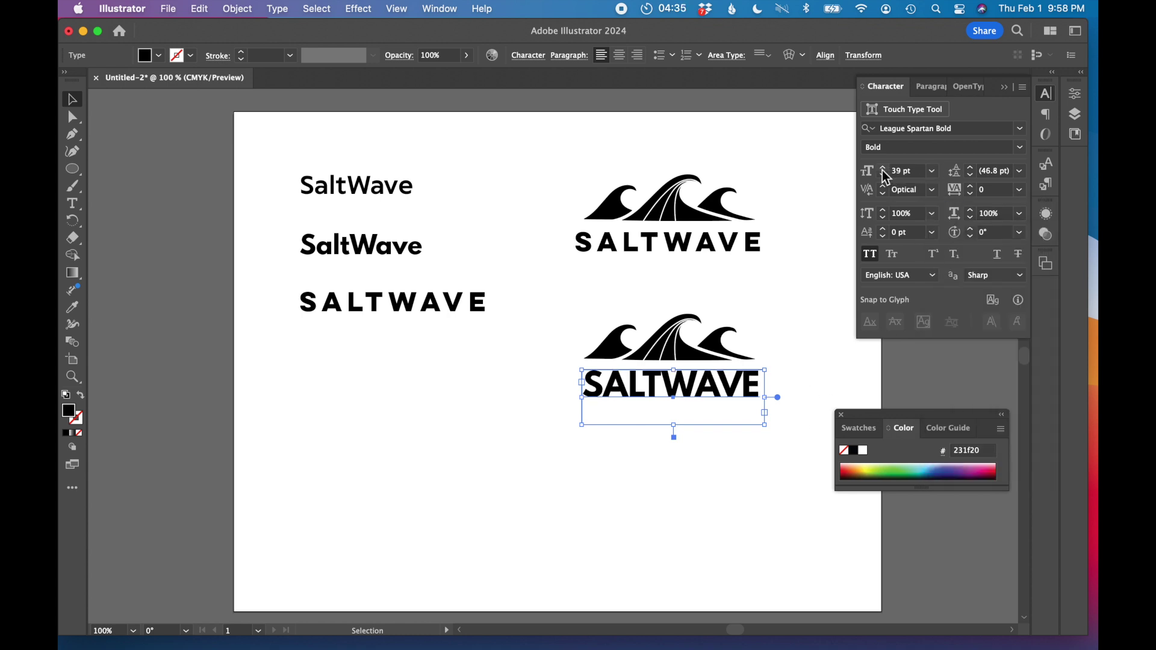
{"action": "left_click", "coordinate": [805, 335]}
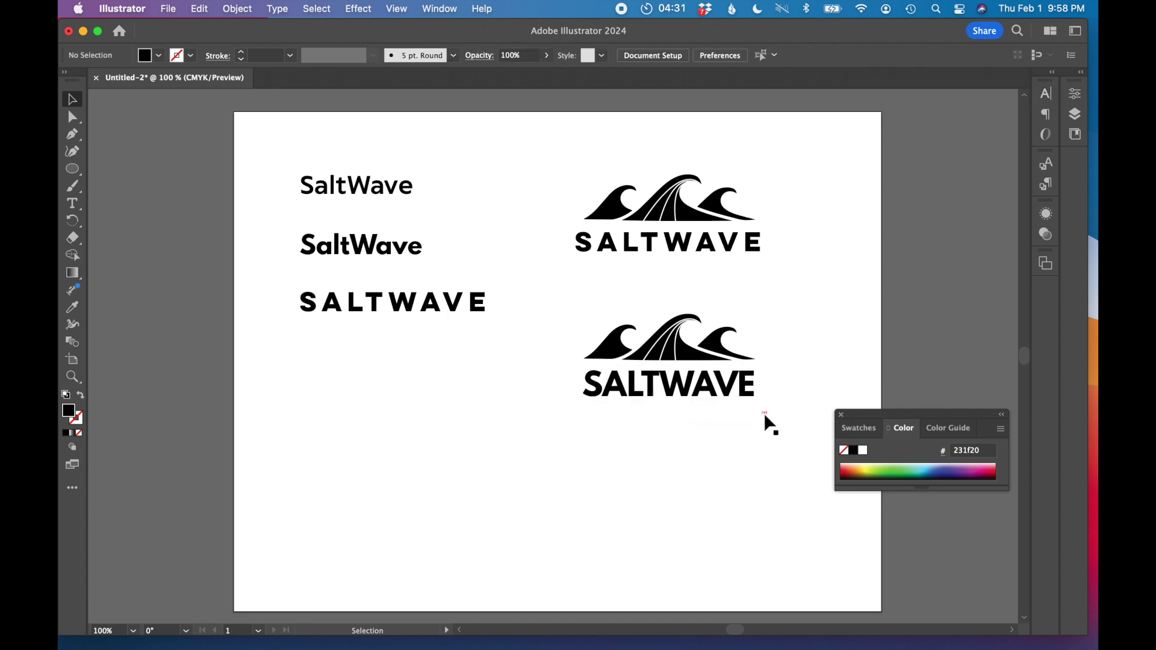
{"action": "left_click_drag", "start_coordinate": [776, 464], "coordinate": [670, 362]}
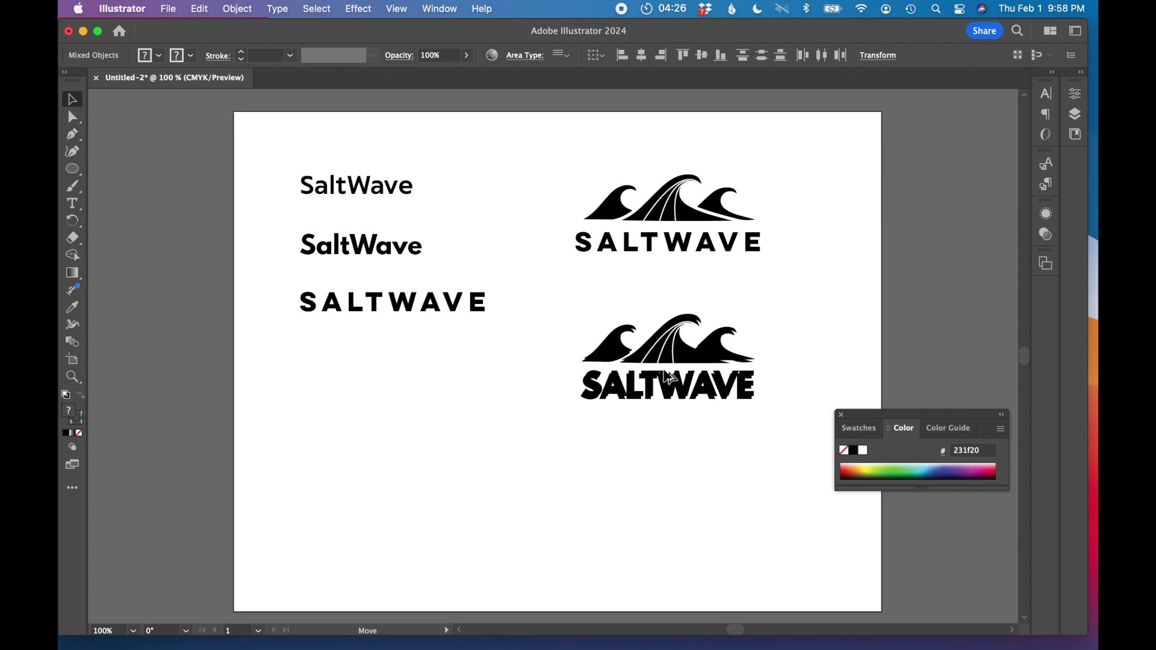
Copy the logo downward, delete its wordmark, and place the top SaltWave text beneath it.
{"action": "left_click_drag", "start_coordinate": [670, 377], "coordinate": [670, 522]}
{"action": "left_click", "coordinate": [716, 543]}
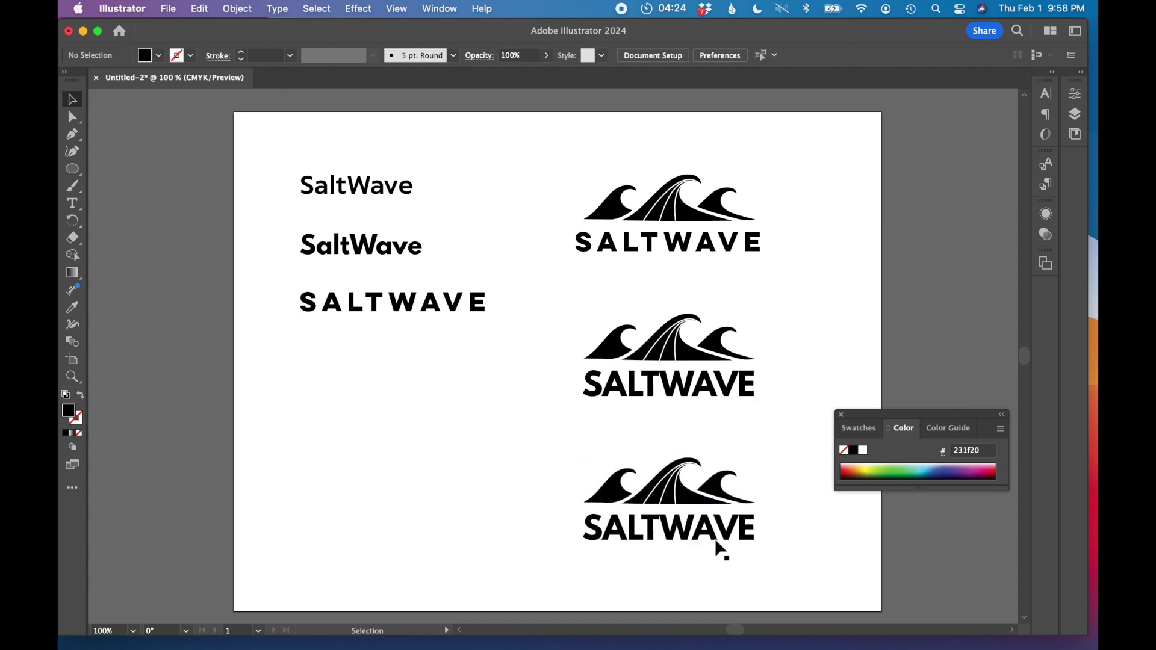
{"action": "left_click", "coordinate": [717, 543]}
{"action": "key", "text": "Delete"}
{"action": "left_click", "coordinate": [371, 189]}
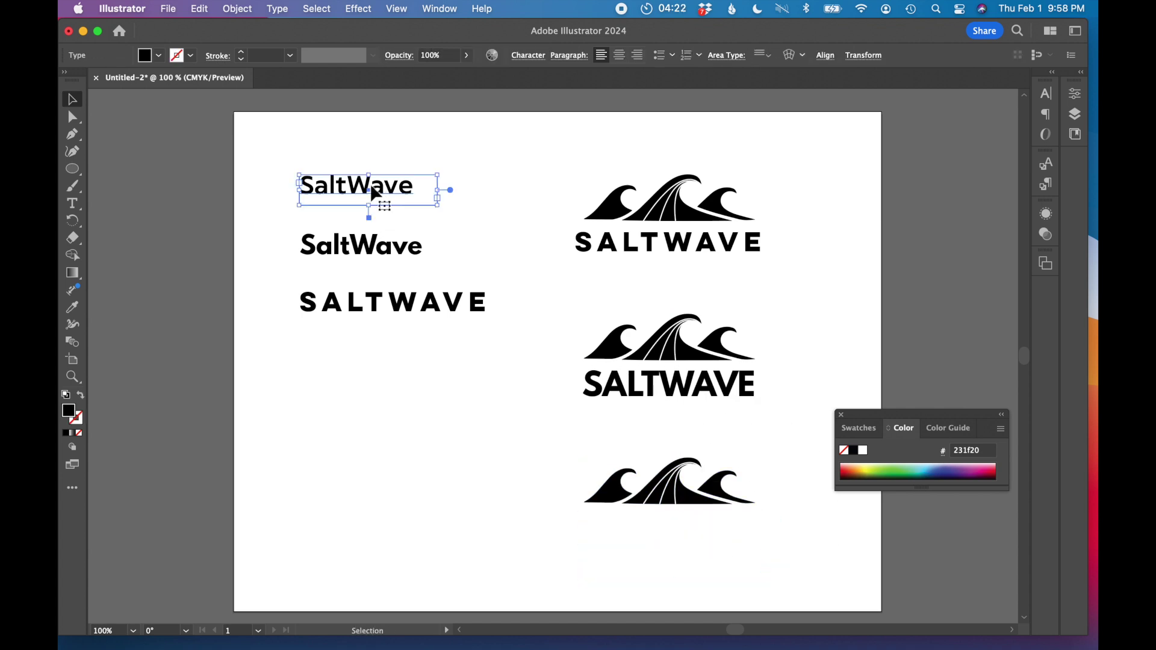
{"action": "left_click_drag", "start_coordinate": [372, 188], "coordinate": [653, 534]}
Set the third logo's SaltWave text to 40 pt in All Caps and widen its frame.
{"action": "key", "text": "super+t"}
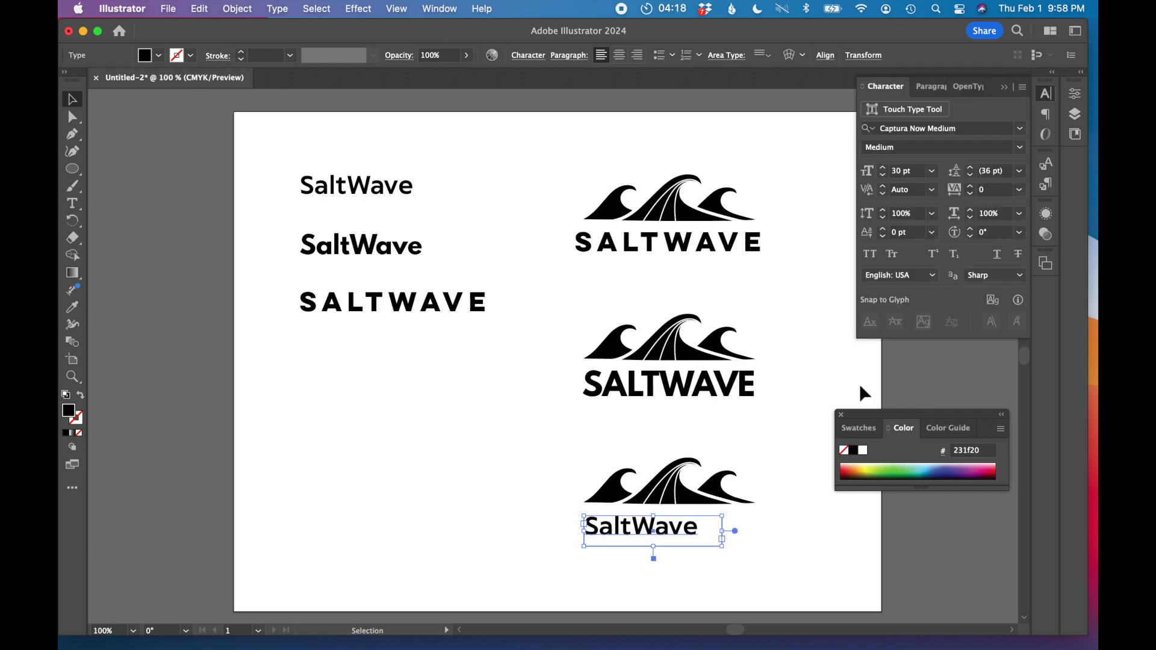
{"action": "left_click", "coordinate": [883, 169], "text": "shift"}
{"action": "key", "text": "super+t"}
{"action": "left_click_drag", "start_coordinate": [720, 546], "coordinate": [763, 570]}
{"action": "key", "text": "a"}
{"action": "key", "text": "super+t"}
{"action": "key", "text": "shift+super+k"}
{"action": "key", "text": "super+t"}
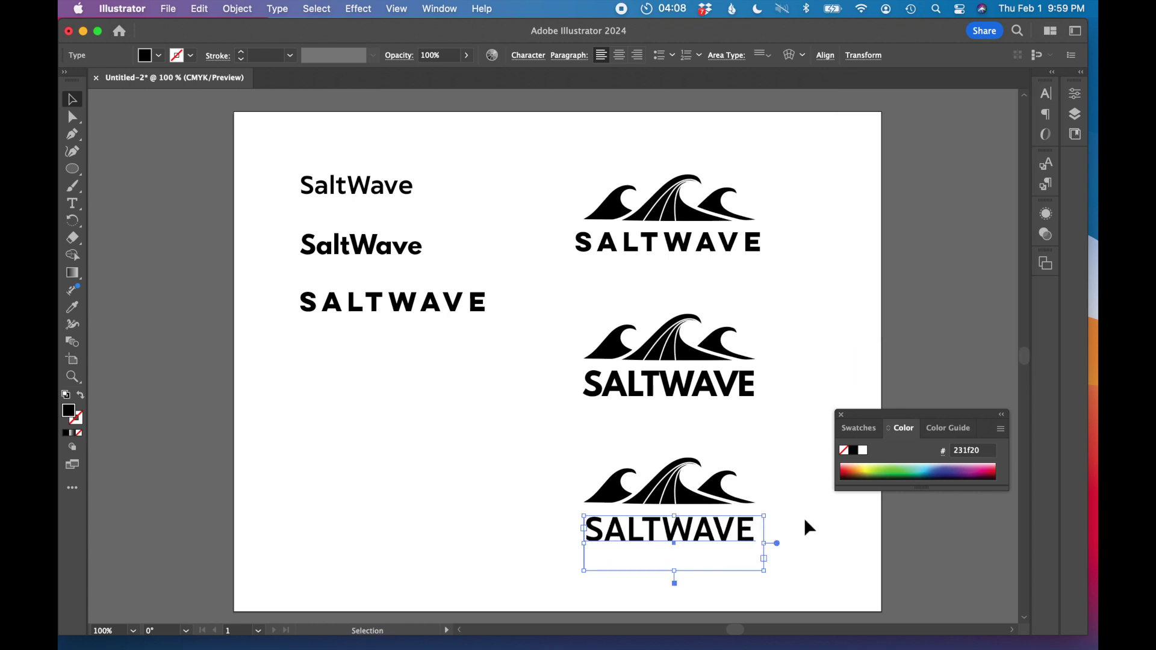
{"action": "key", "text": "v"}
{"action": "left_click", "coordinate": [798, 522]}
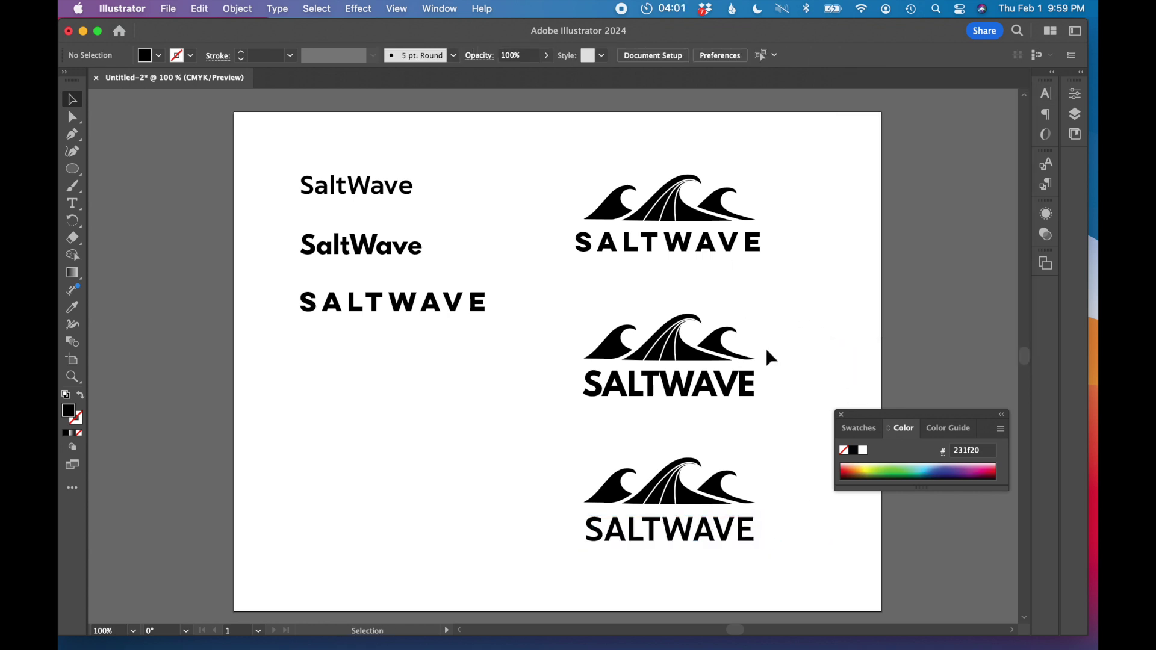
Give the top SALTWAVE wordmark Optical kerning.
{"action": "left_click", "coordinate": [674, 240]}
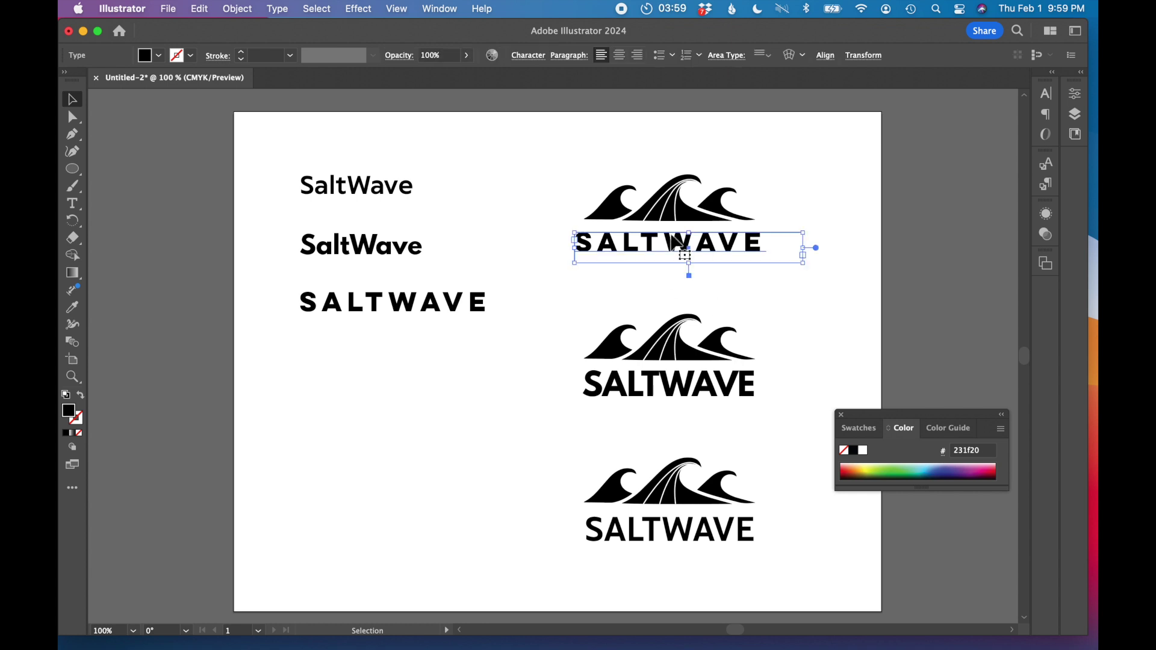
{"action": "key", "text": "super+t"}
{"action": "left_click", "coordinate": [931, 189]}
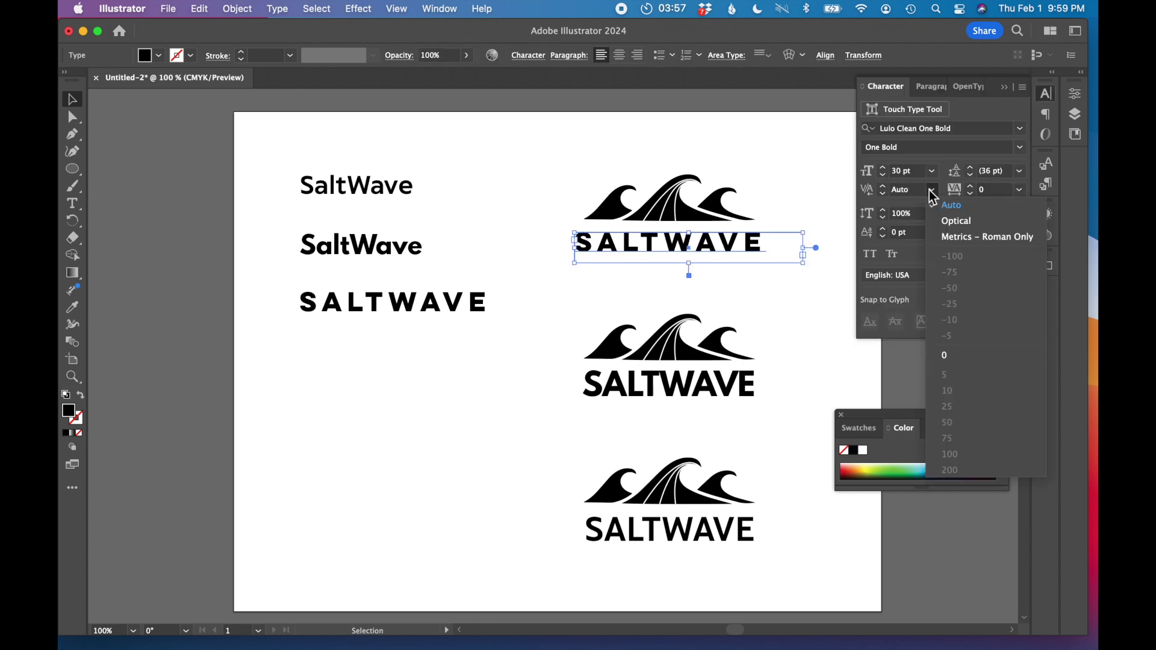
{"action": "left_click", "coordinate": [956, 221]}
{"action": "key", "text": "super+t"}
{"action": "left_click", "coordinate": [797, 183]}
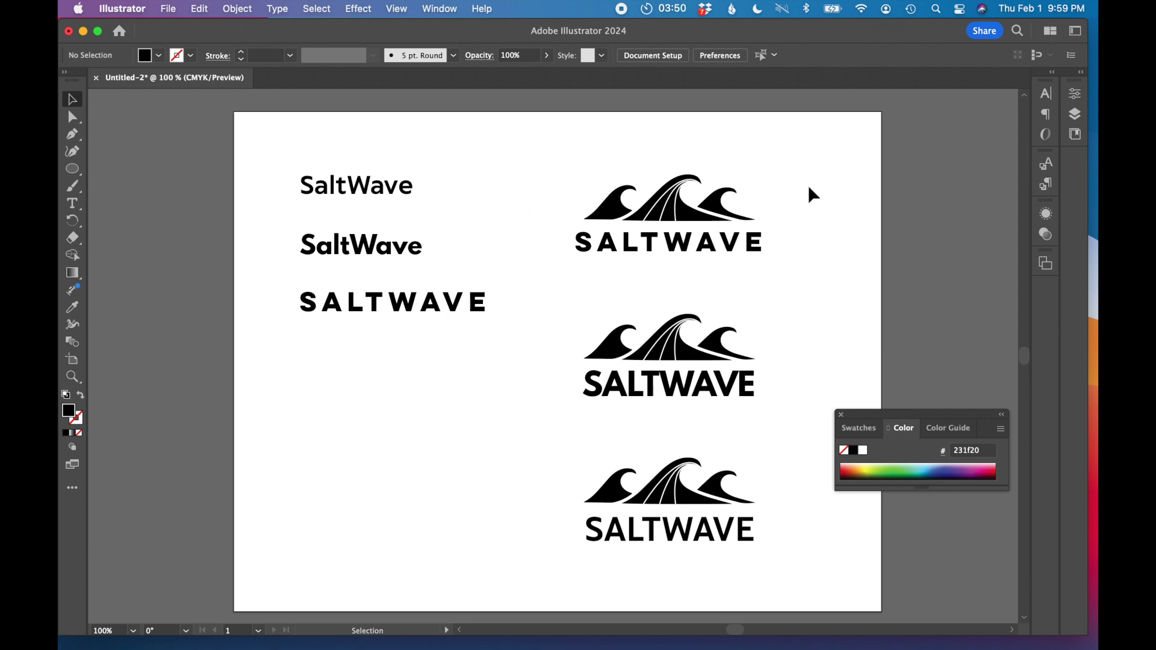
Drag the bottom two lockups and the three SaltWave text samples off the artboard.
{"action": "key", "text": "super+equal"}
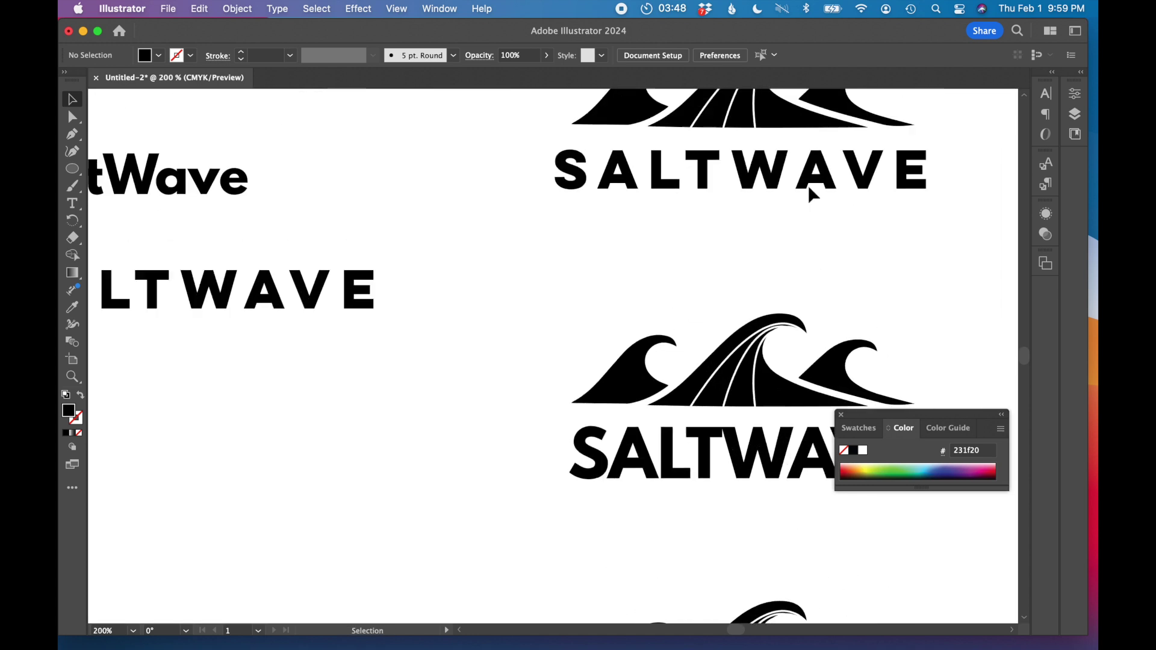
{"action": "scroll", "coordinate": [808, 185], "scroll_direction": "right", "scroll_amount": 2}
{"action": "scroll", "coordinate": [807, 185], "scroll_direction": "up", "scroll_amount": 1}
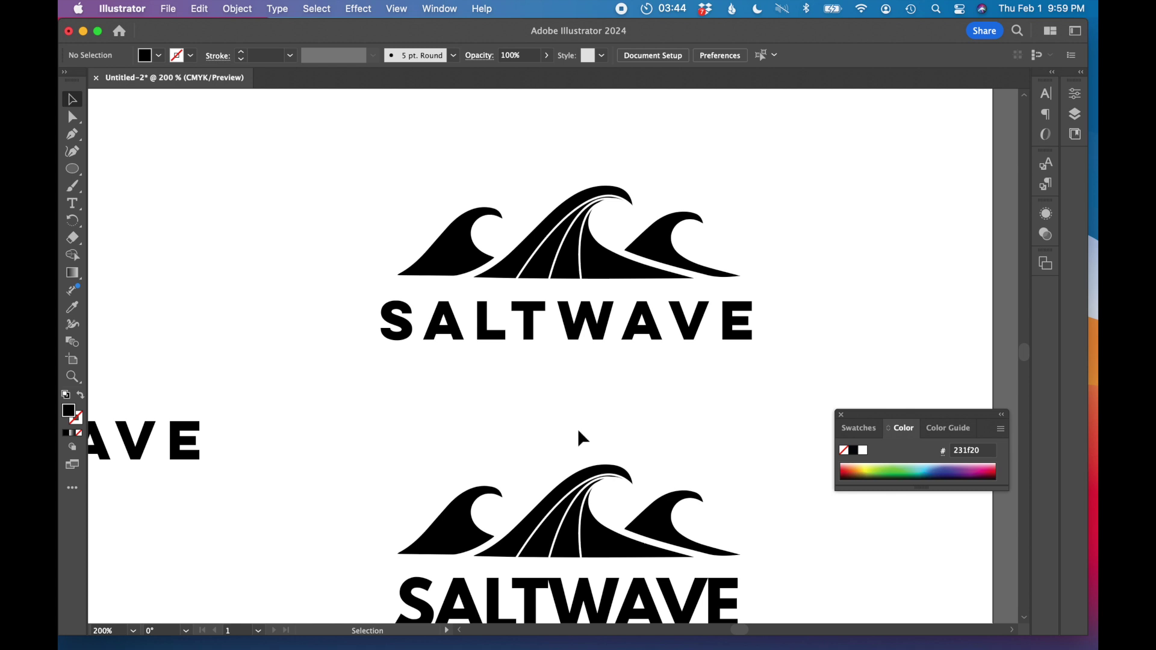
{"action": "key", "text": "super+minus"}
{"action": "key", "text": "v"}
{"action": "key", "text": "super+minus"}
{"action": "left_click_drag", "start_coordinate": [669, 554], "coordinate": [473, 385]}
{"action": "left_click_drag", "start_coordinate": [526, 426], "coordinate": [841, 511]}
{"action": "left_click", "coordinate": [617, 426]}
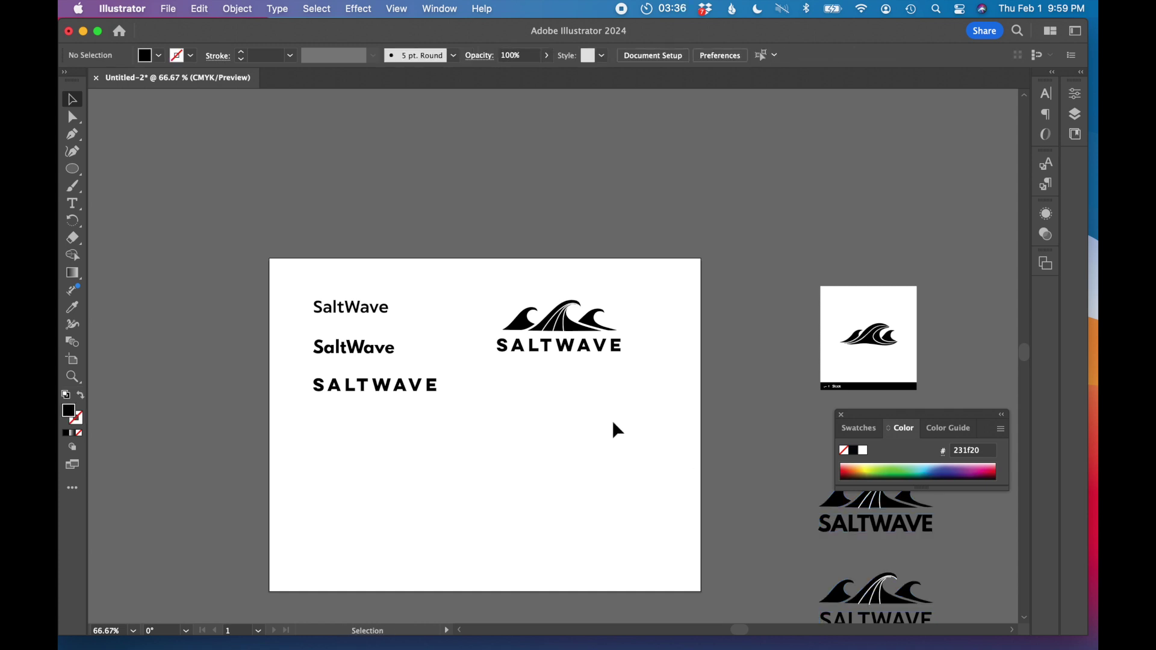
{"action": "left_click_drag", "start_coordinate": [275, 282], "coordinate": [191, 379]}
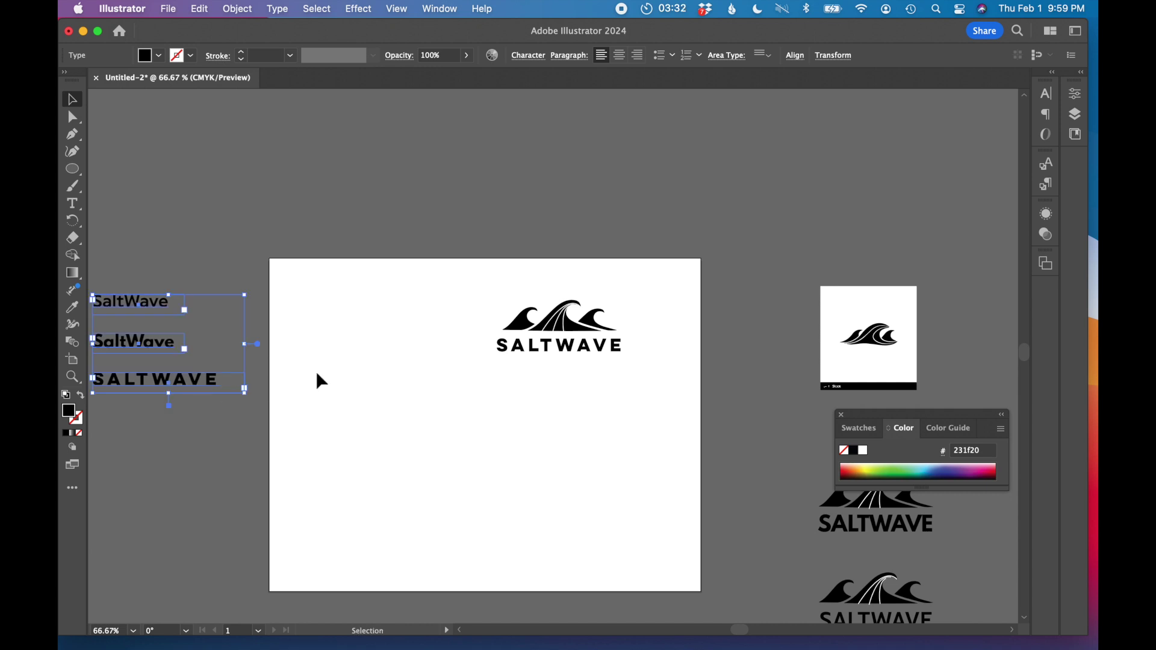
{"action": "left_click", "coordinate": [348, 379]}
{"action": "key", "text": "super+plus"}
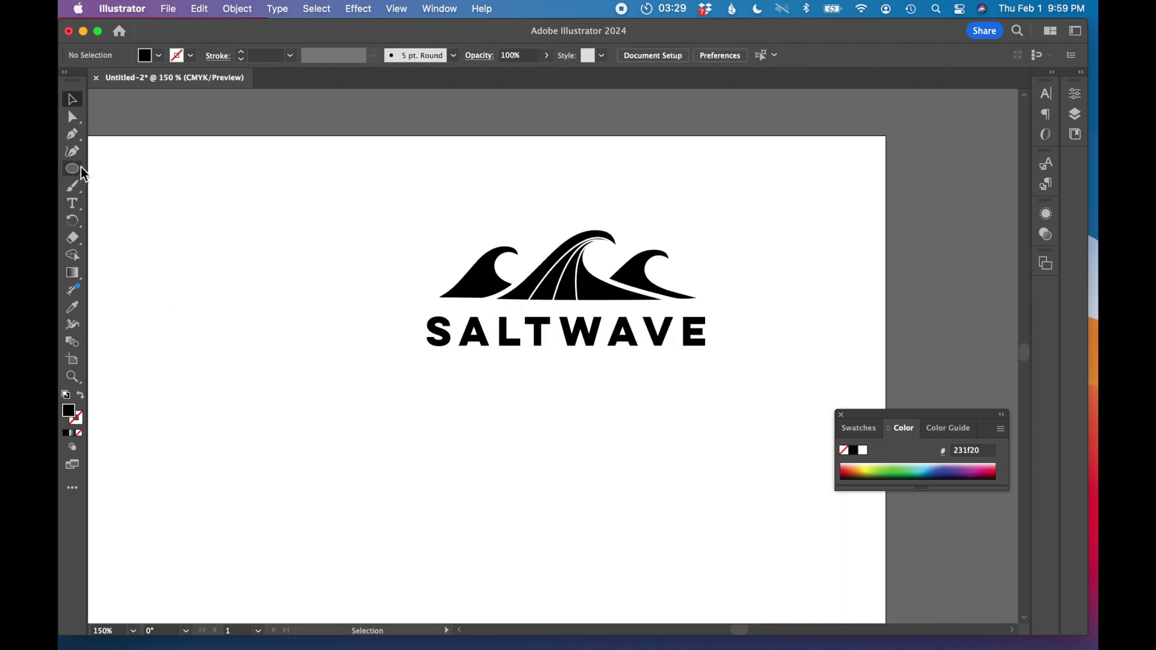
Draw a horizontal rule with a 5 px black stroke under the SALTWAVE wordmark.
{"action": "key", "text": "super+plus"}
{"action": "left_click_drag", "start_coordinate": [73, 168], "coordinate": [128, 236]}
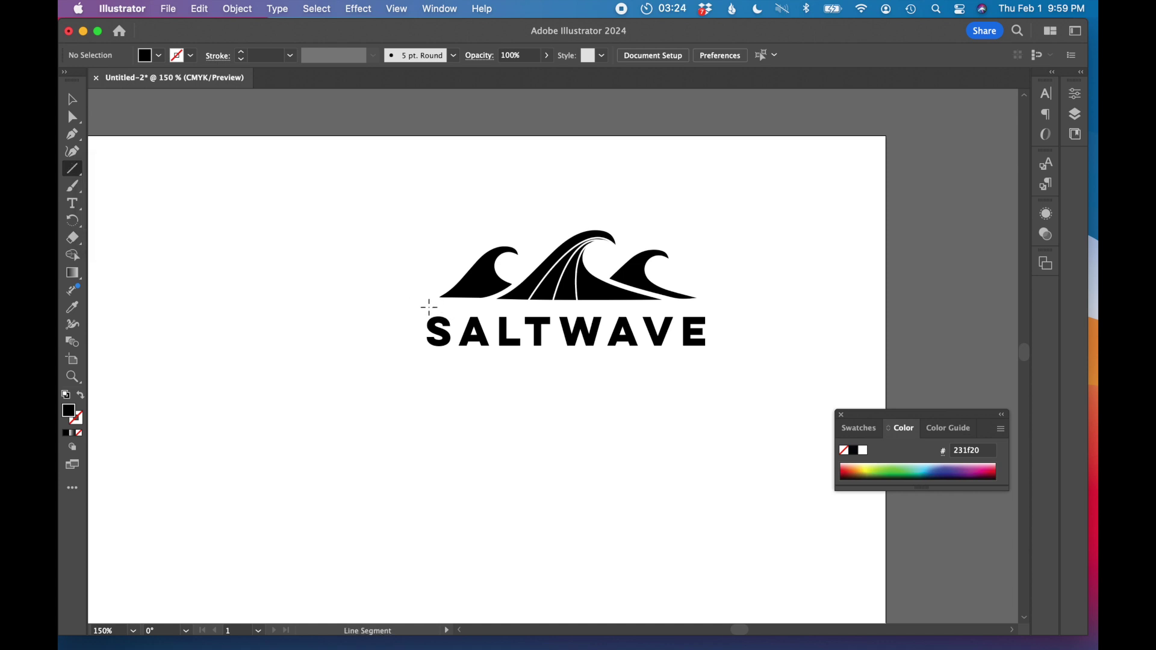
{"action": "mouse_move", "coordinate": [428, 306]}
{"action": "left_mouse_down"}
{"action": "mouse_move", "coordinate": [722, 318]}
{"action": "mouse_move", "coordinate": [722, 301]}
{"action": "mouse_move", "coordinate": [686, 304]}
{"action": "mouse_move", "coordinate": [684, 362]}
{"action": "left_mouse_up"}
{"action": "left_click", "coordinate": [65, 433]}
{"action": "key", "text": "v"}
{"action": "left_click", "coordinate": [738, 282]}
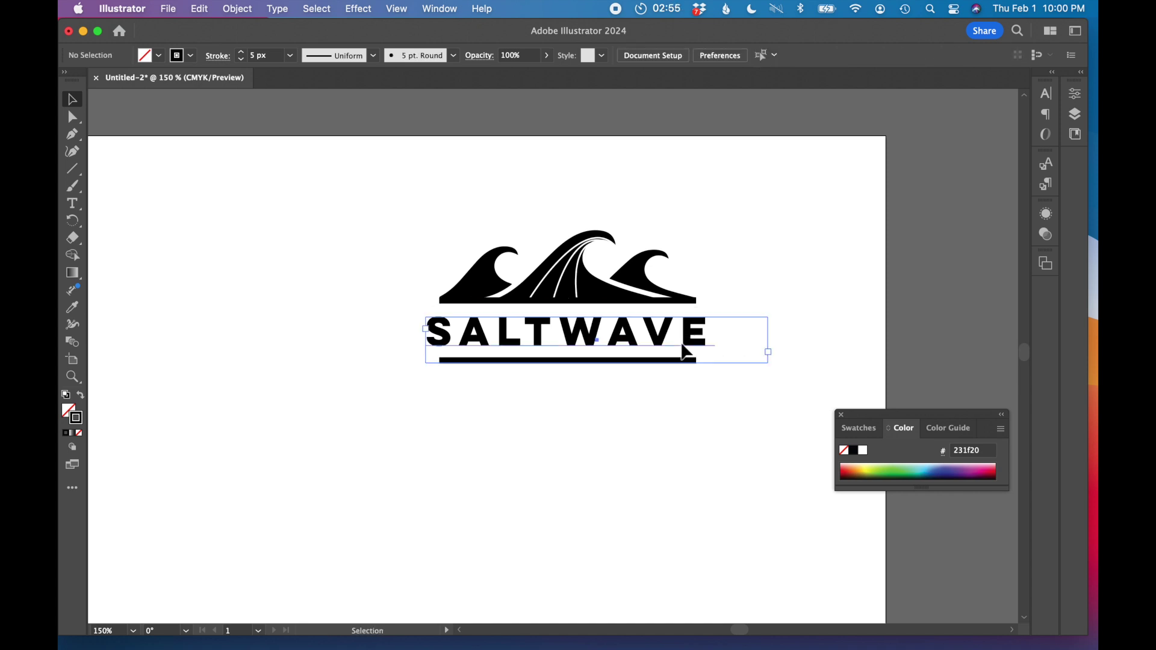
Reduce the SALTWAVE font size to match the wave icon's width.
{"action": "left_click", "coordinate": [686, 340]}
{"action": "key", "text": "super+t"}
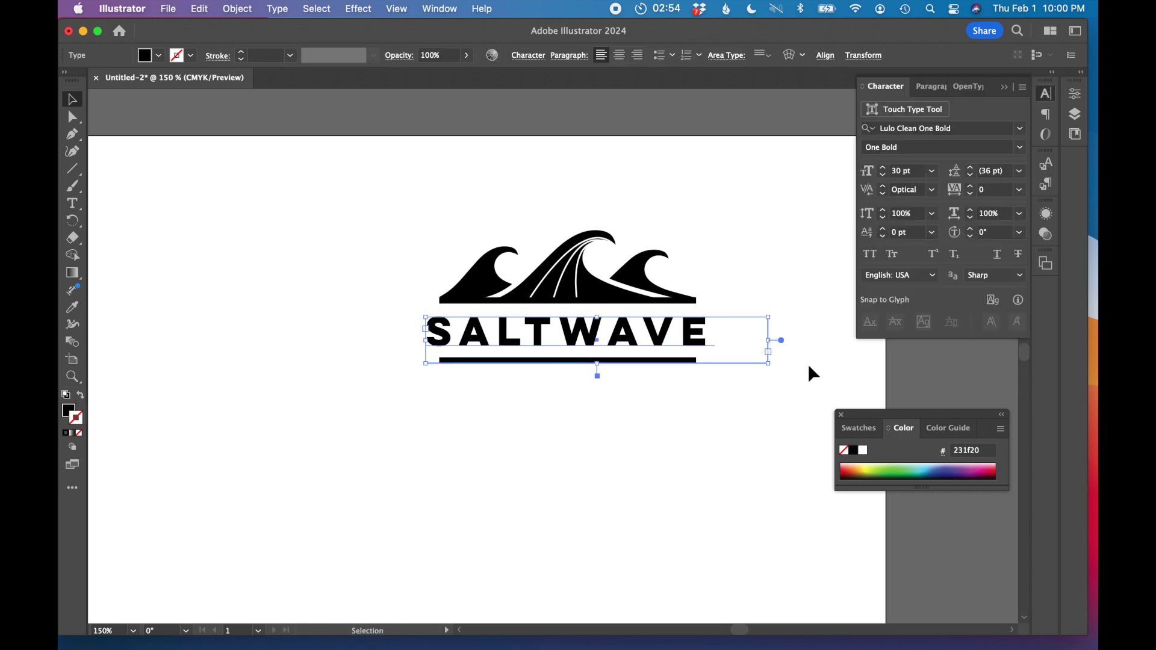
{"action": "left_click", "coordinate": [883, 175]}
{"action": "left_click", "coordinate": [747, 253]}
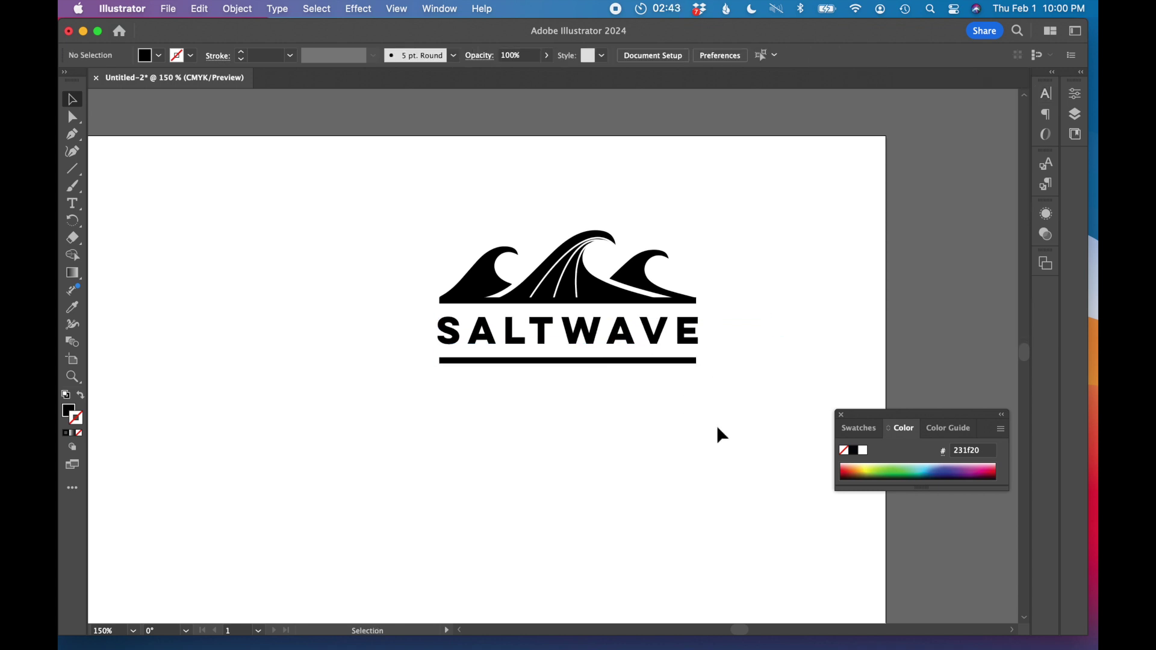
Try cyan swatches on the wave icon's stroke and fill.
{"action": "left_click", "coordinate": [545, 286]}
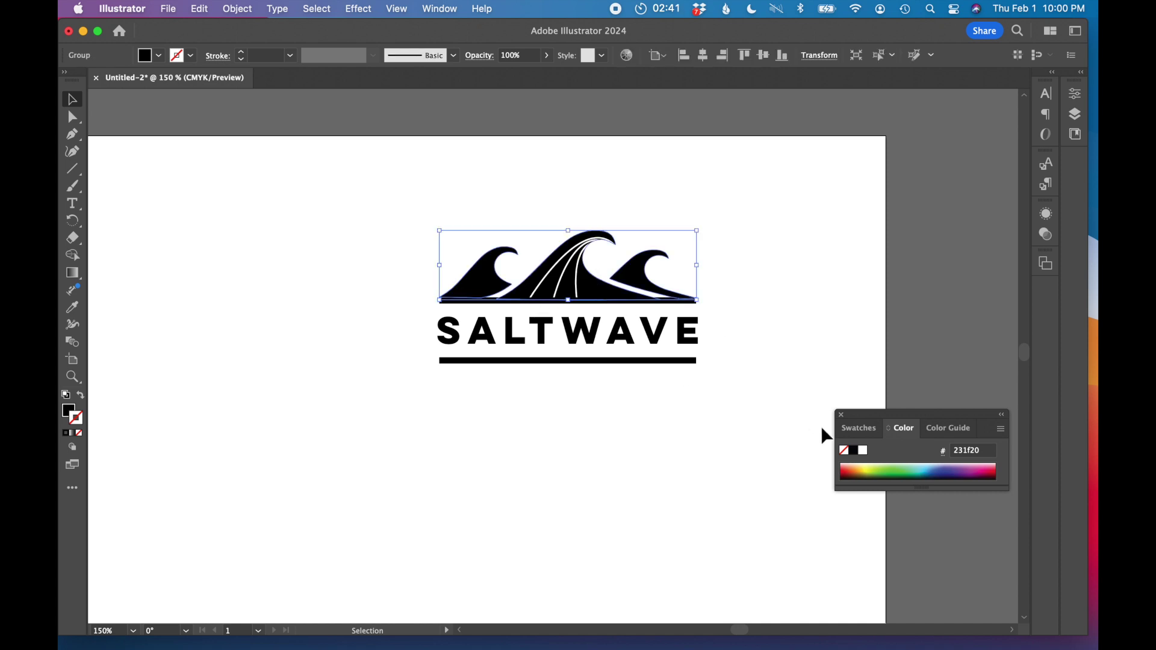
{"action": "left_click", "coordinate": [927, 475]}
{"action": "key", "text": "a"}
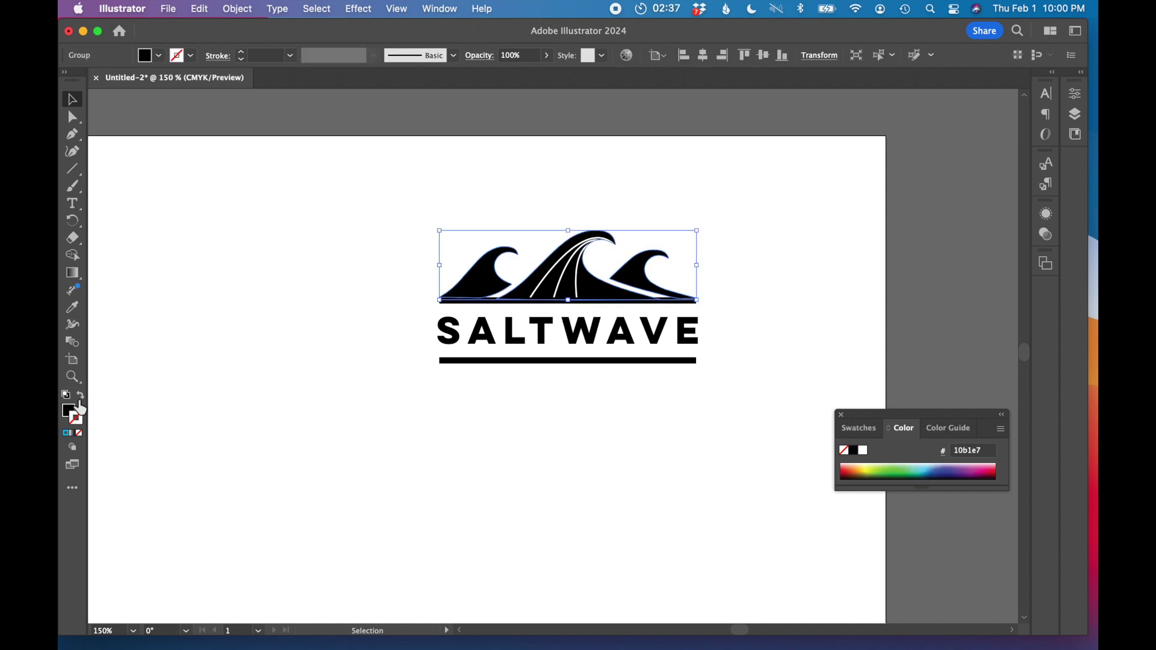
{"action": "left_click", "coordinate": [68, 410]}
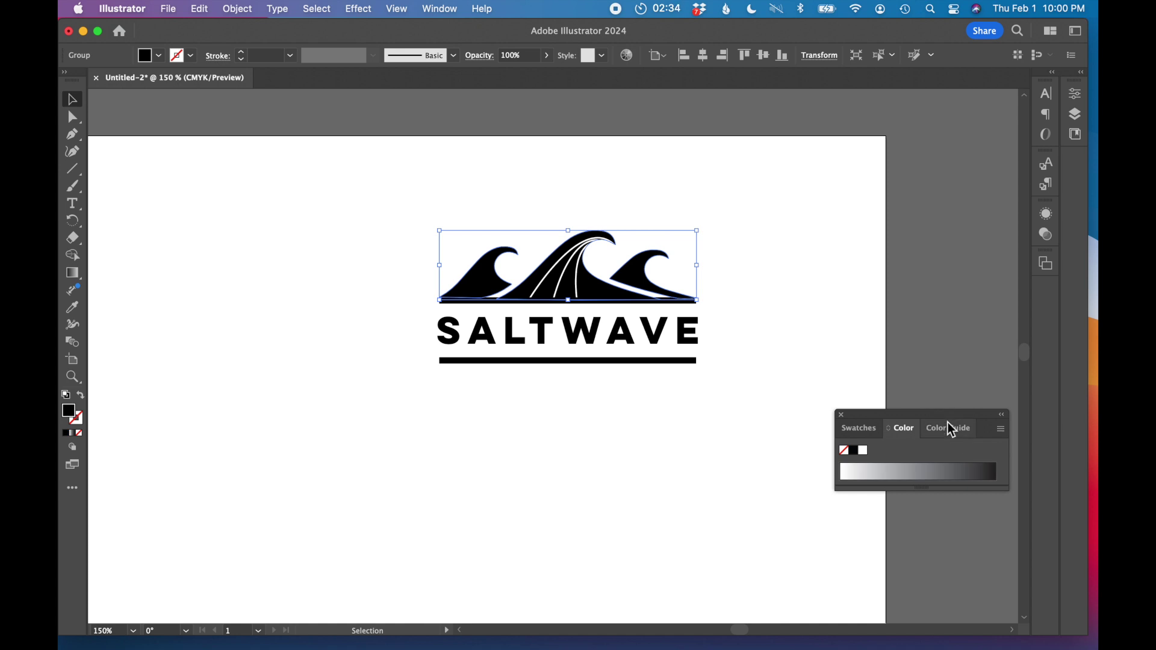
{"action": "left_click", "coordinate": [1000, 430]}
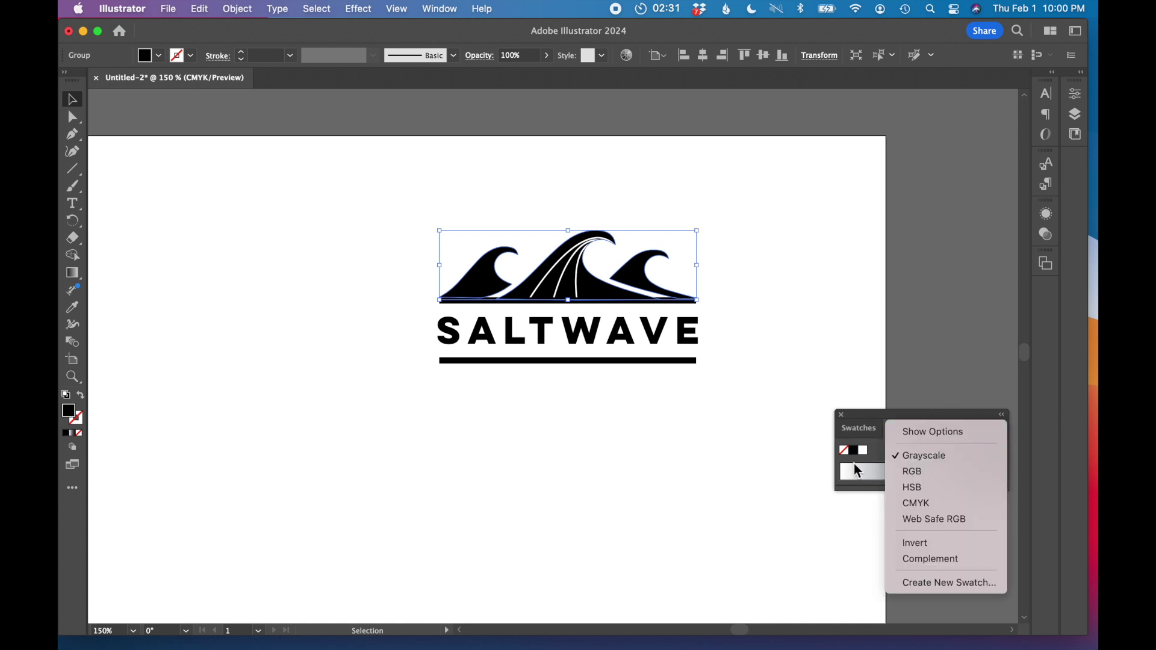
{"action": "left_click", "coordinate": [862, 429]}
{"action": "left_click", "coordinate": [862, 429]}
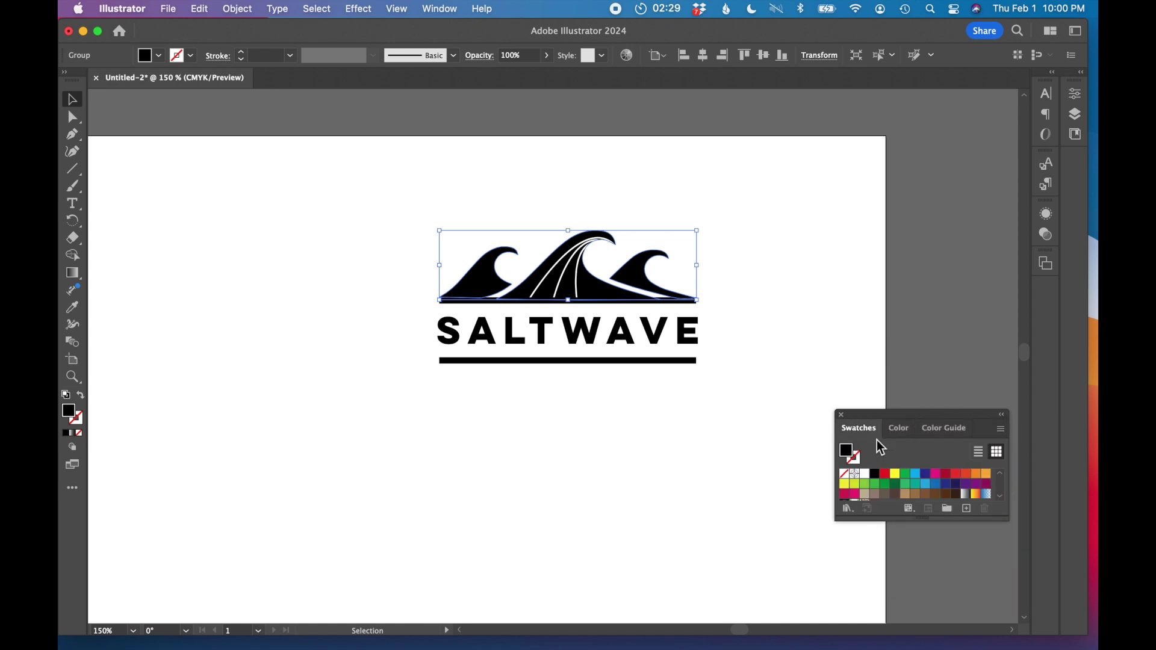
{"action": "left_click", "coordinate": [926, 484]}
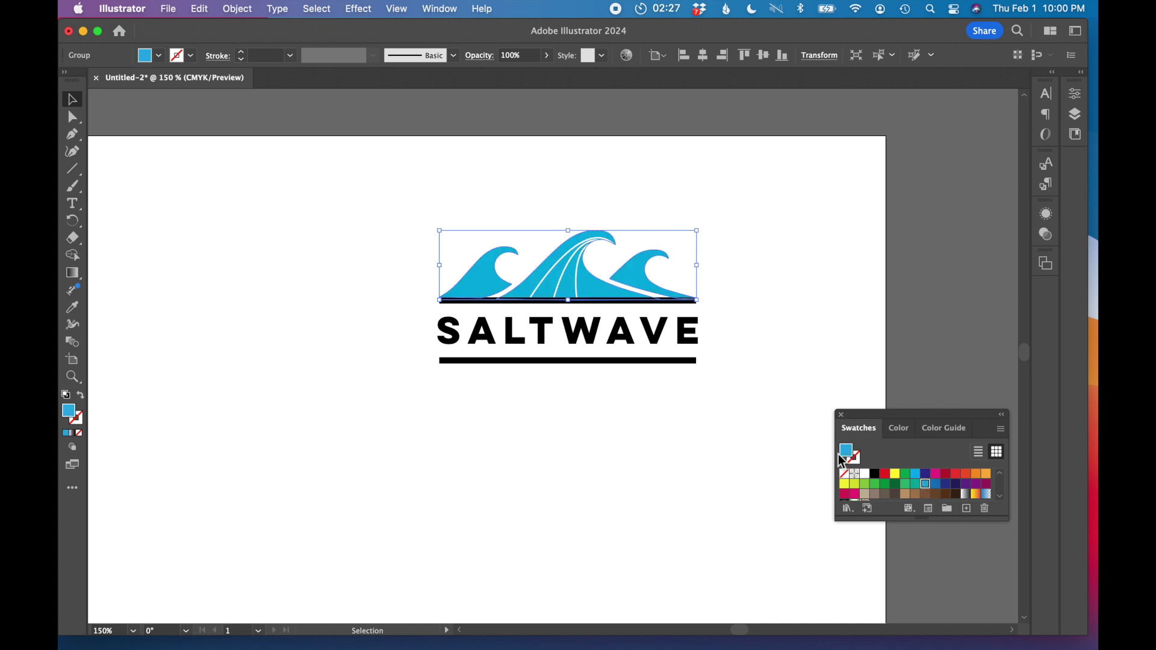
{"action": "left_click", "coordinate": [915, 474]}
Mix light blue 47a6dd for the waves in the Color panel.
{"action": "left_click", "coordinate": [438, 8]}
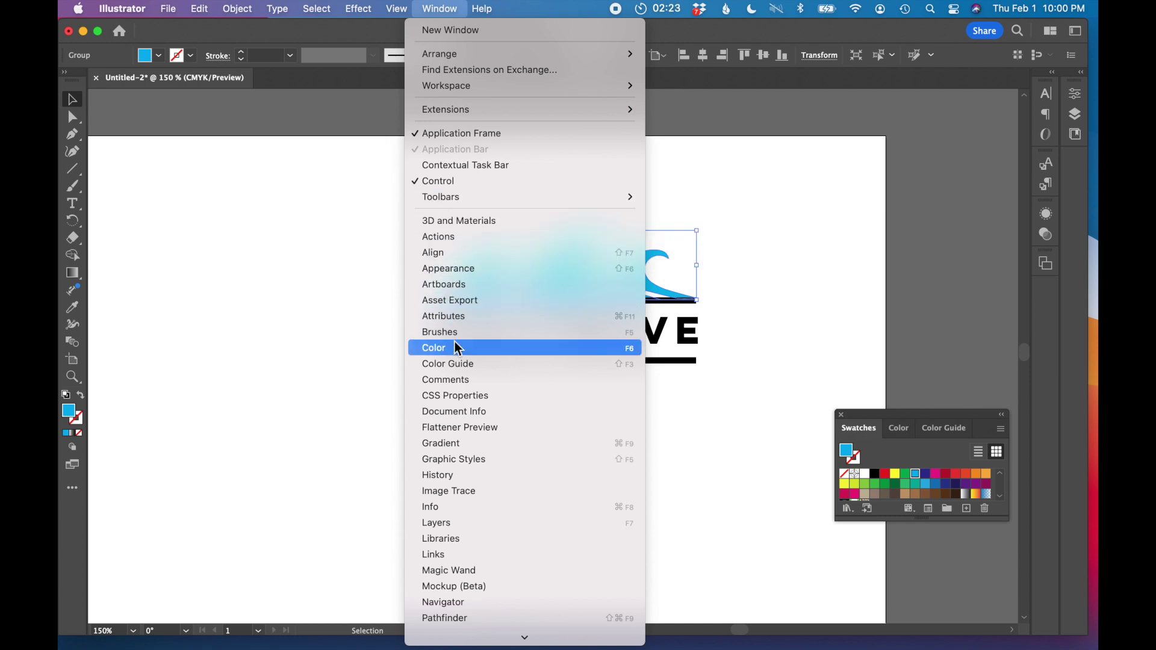
{"action": "left_click", "coordinate": [515, 351]}
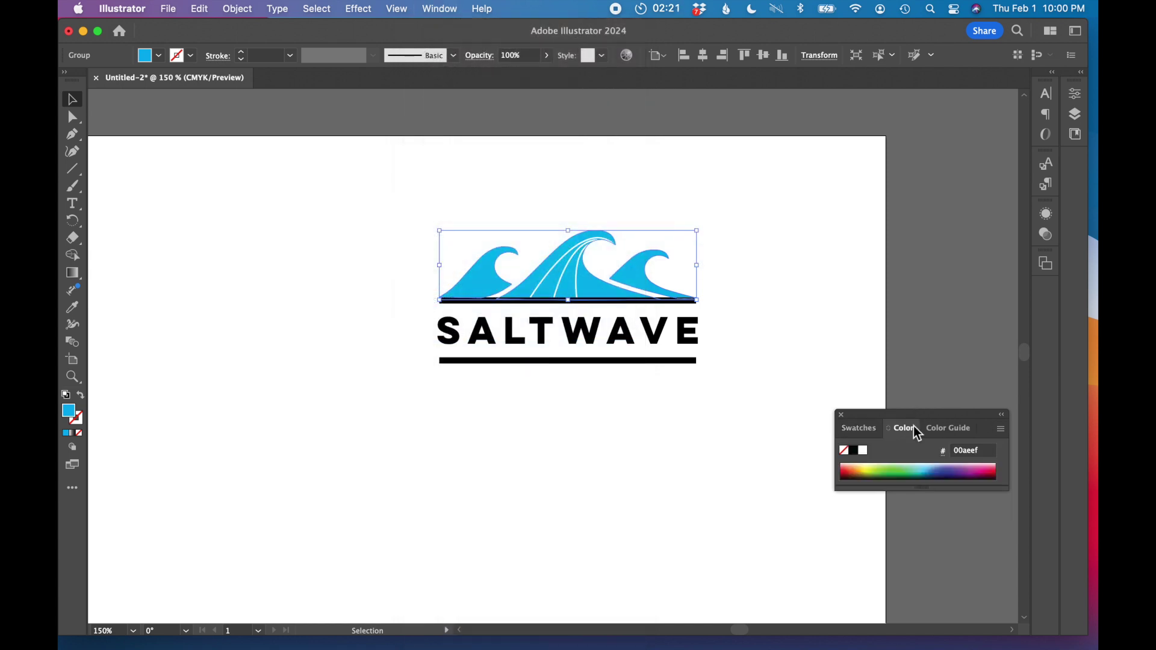
{"action": "left_click", "coordinate": [932, 475]}
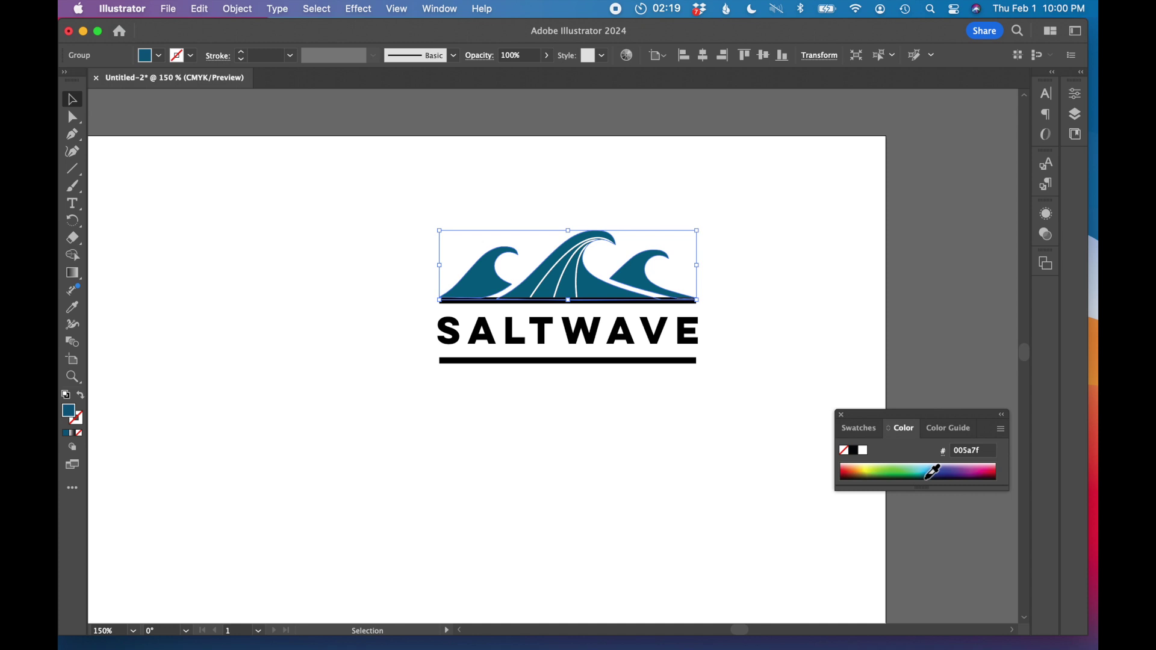
{"action": "left_click", "coordinate": [928, 468]}
{"action": "left_click", "coordinate": [898, 473]}
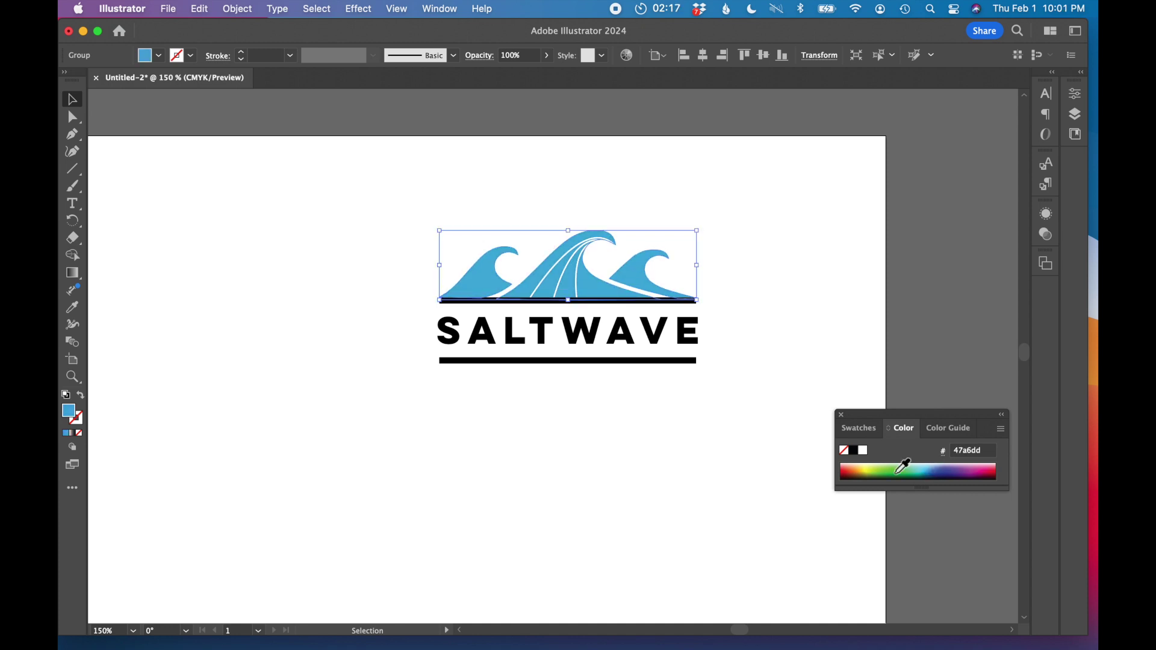
{"action": "left_click", "coordinate": [681, 452]}
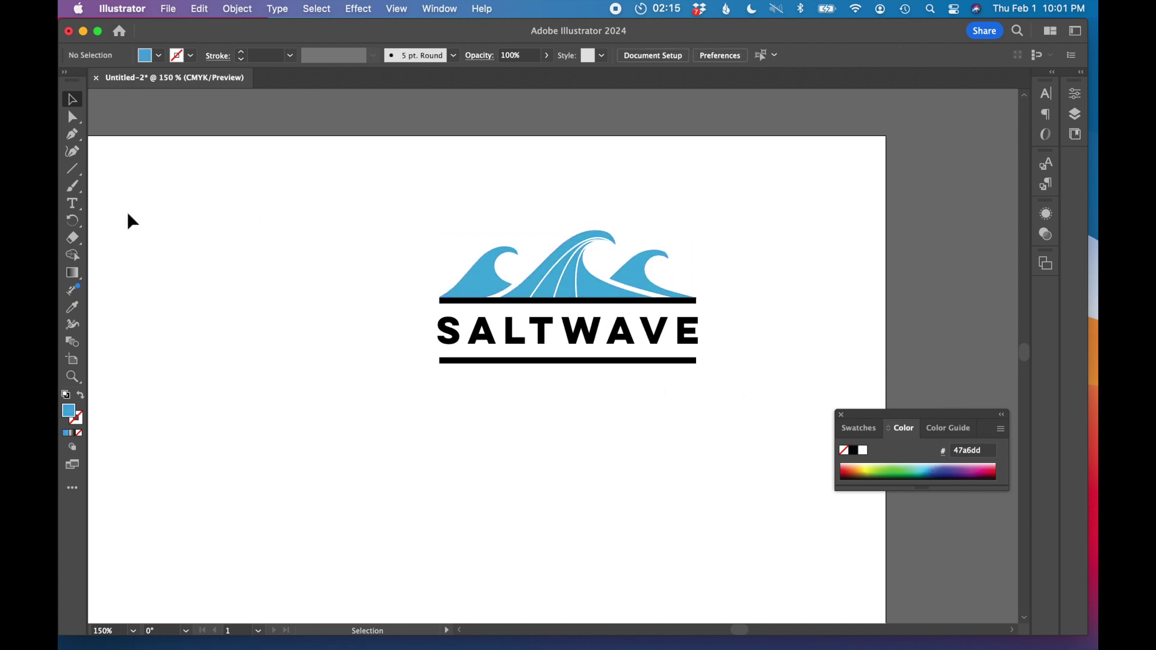
Draw a blue swatch square left of the logo and copy it below.
{"action": "left_click", "coordinate": [73, 274]}
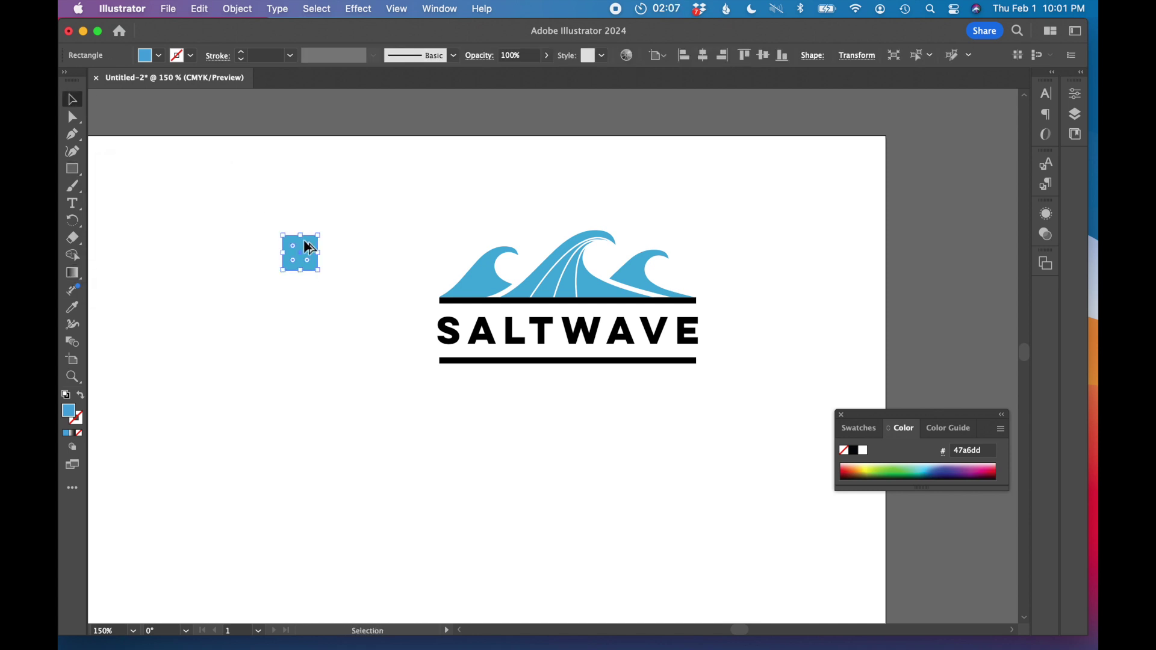
{"action": "left_click_drag", "start_coordinate": [309, 247], "coordinate": [308, 304]}
{"action": "left_click", "coordinate": [356, 470]}
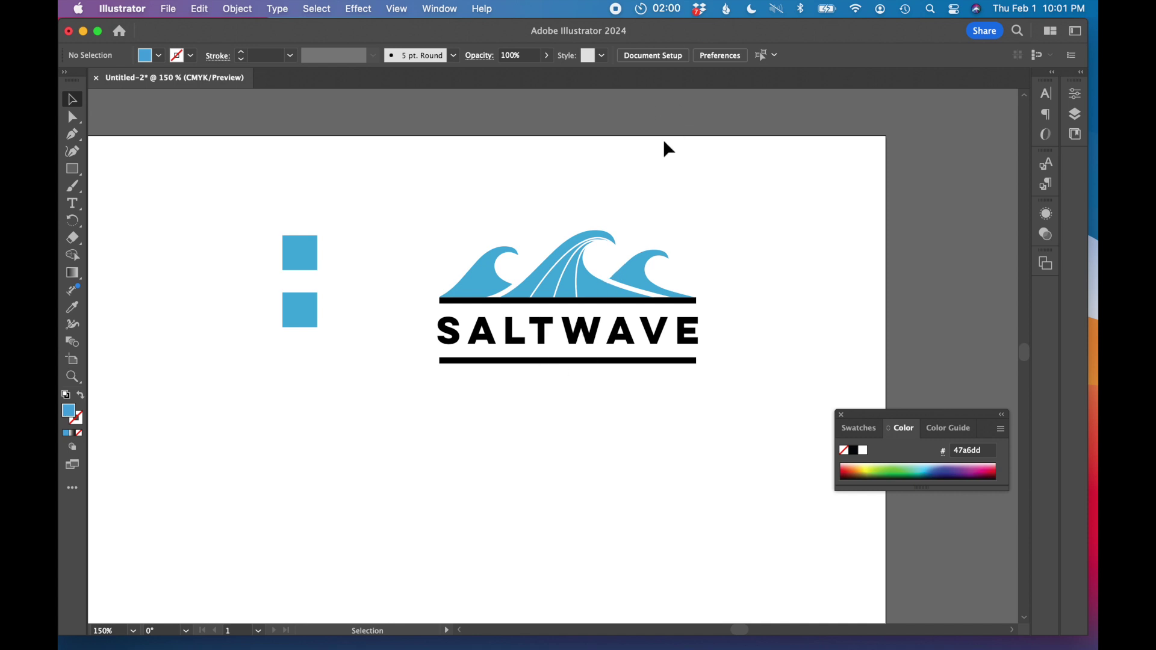
Recolour the two small outer waves paler cyan 6fcfee, then select the lower square.
{"action": "left_click", "coordinate": [73, 118]}
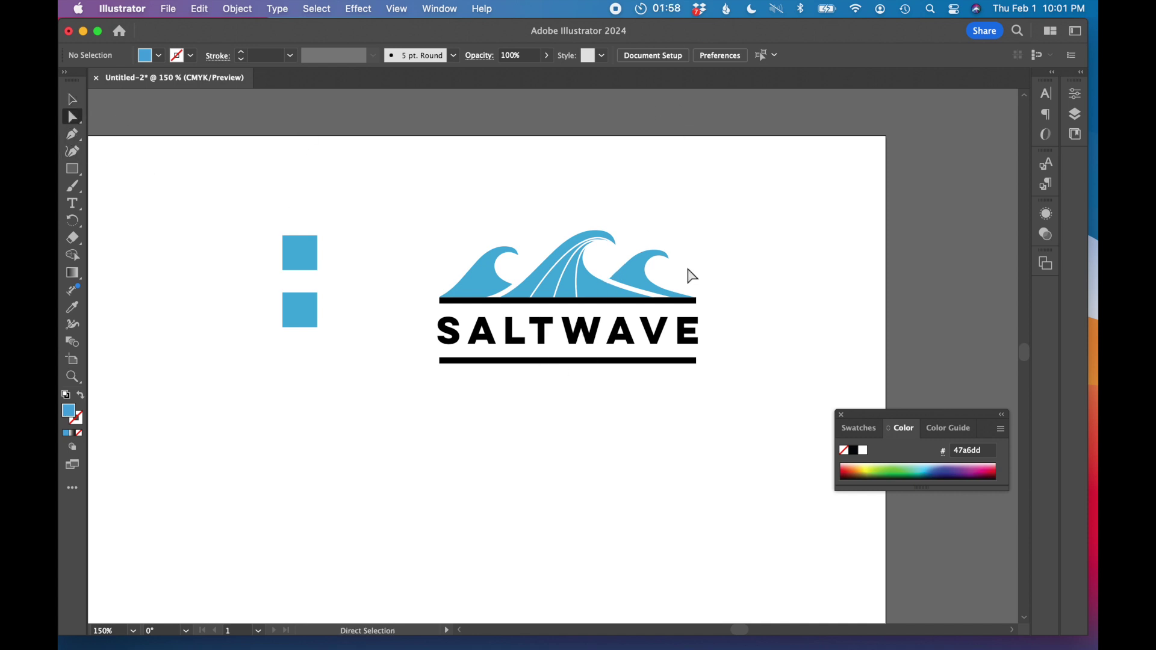
{"action": "left_click", "coordinate": [639, 282]}
{"action": "left_click", "coordinate": [488, 285], "text": "shift"}
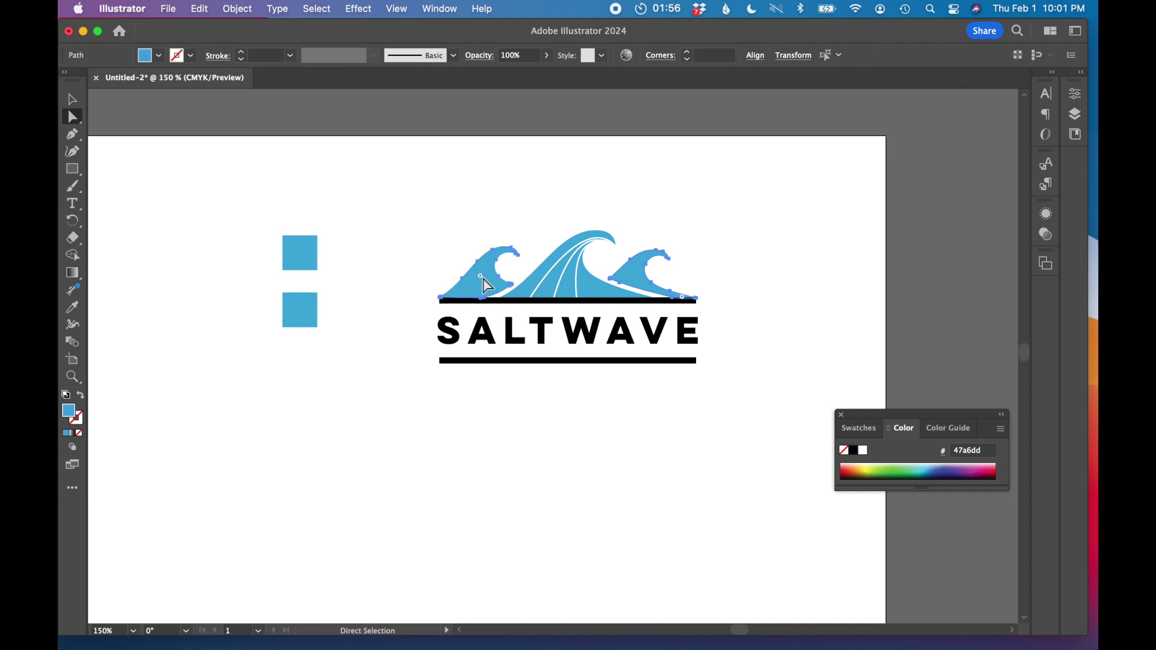
{"action": "left_click", "coordinate": [75, 307]}
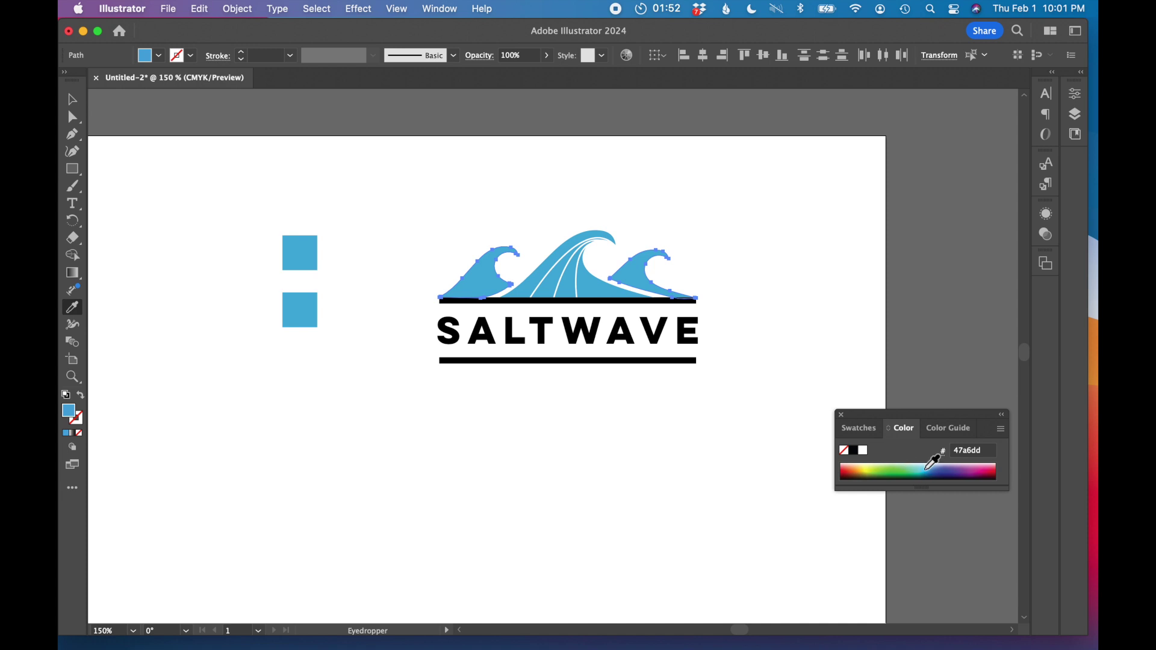
{"action": "left_click_drag", "start_coordinate": [932, 471], "coordinate": [927, 468]}
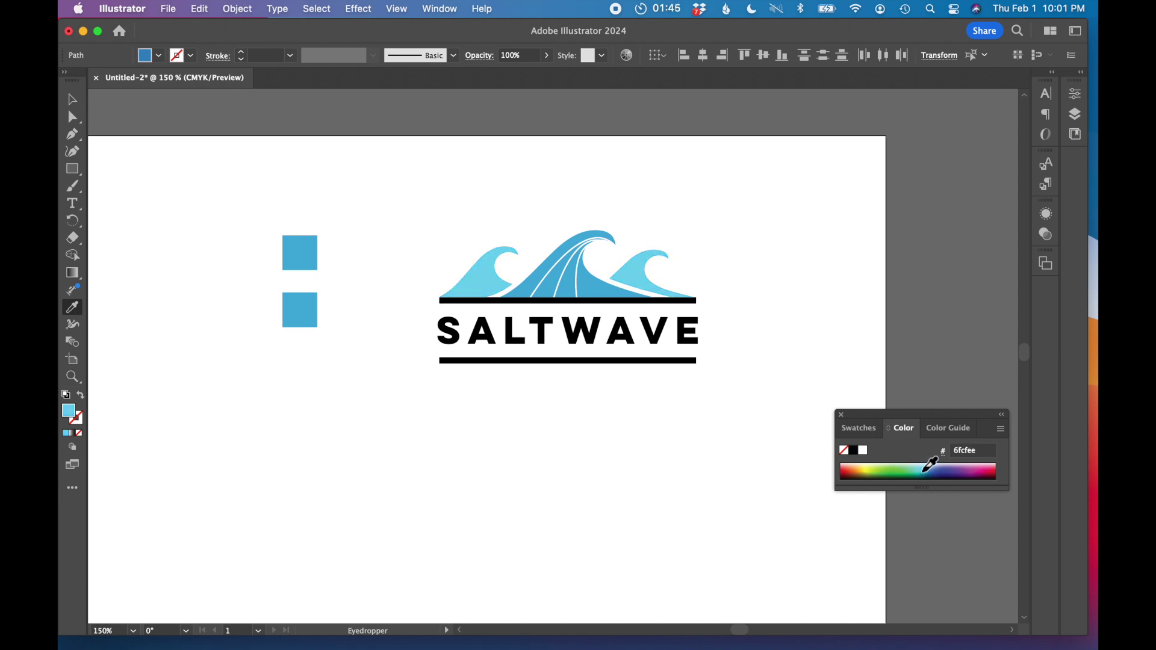
{"action": "key", "text": "v"}
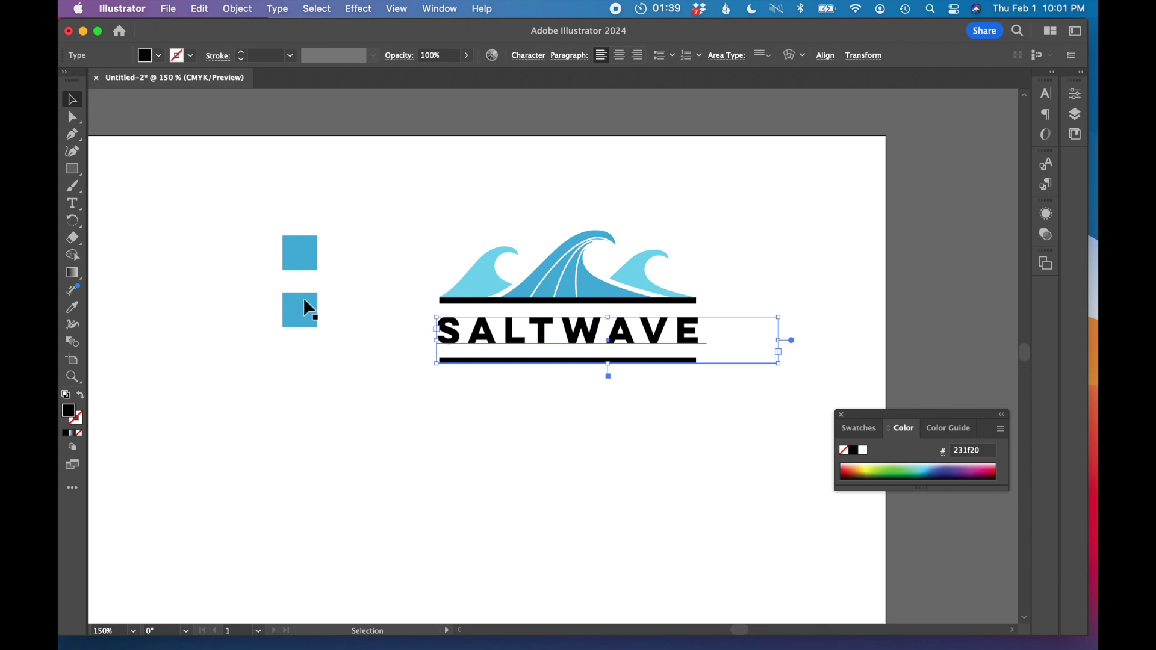
{"action": "left_click", "coordinate": [304, 308]}
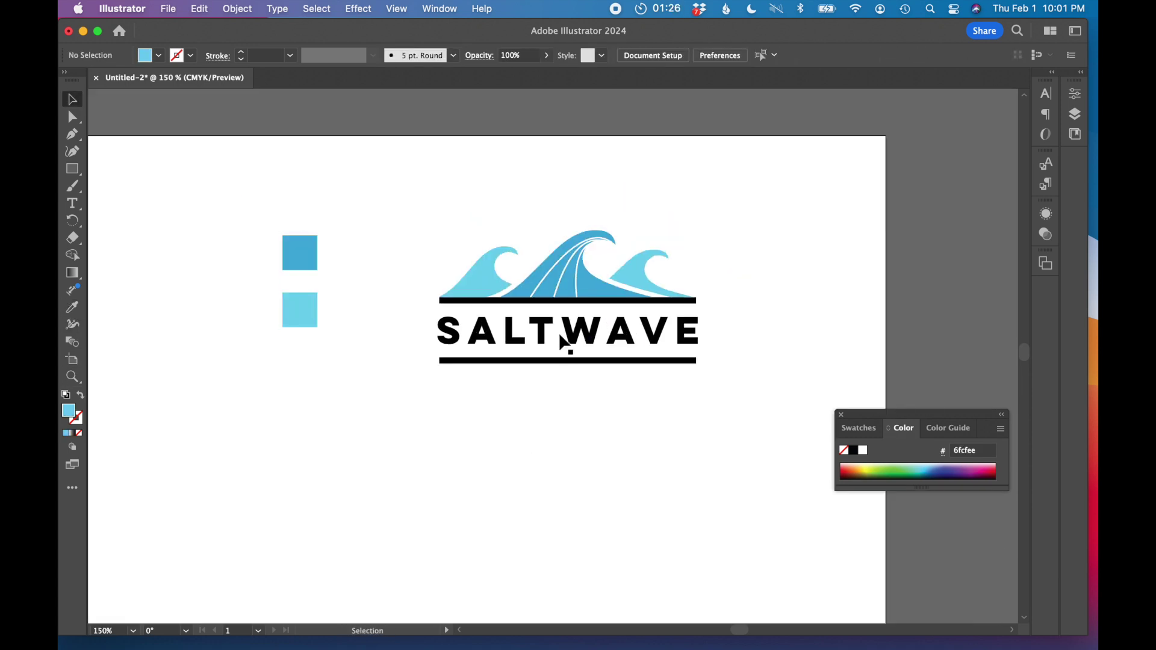
Recolour the SALTWAVE text with the top square's blue, then darken it to 2a5baa.
{"action": "left_click", "coordinate": [559, 337]}
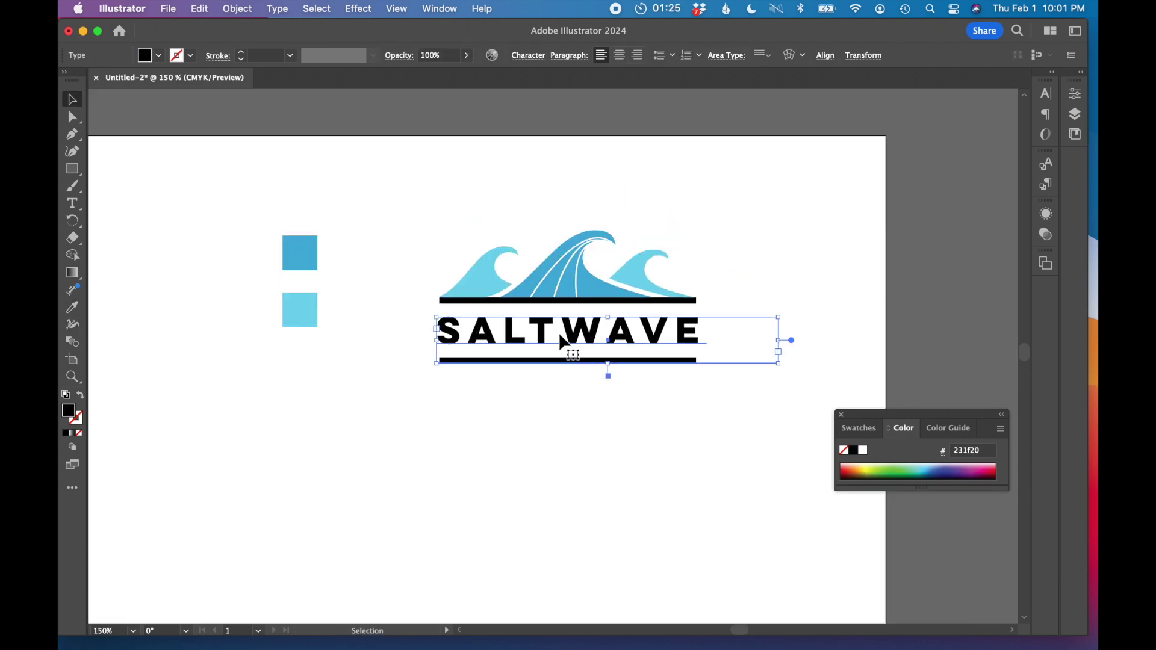
{"action": "left_click", "coordinate": [73, 308]}
{"action": "left_click", "coordinate": [305, 248]}
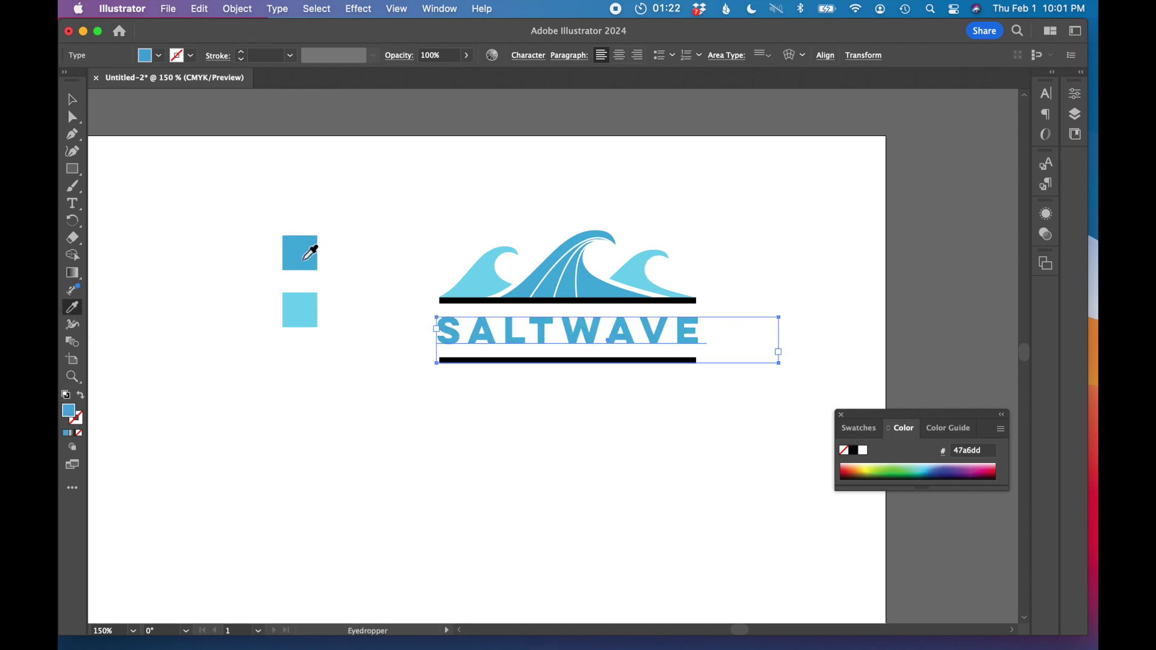
{"action": "left_click", "coordinate": [72, 100]}
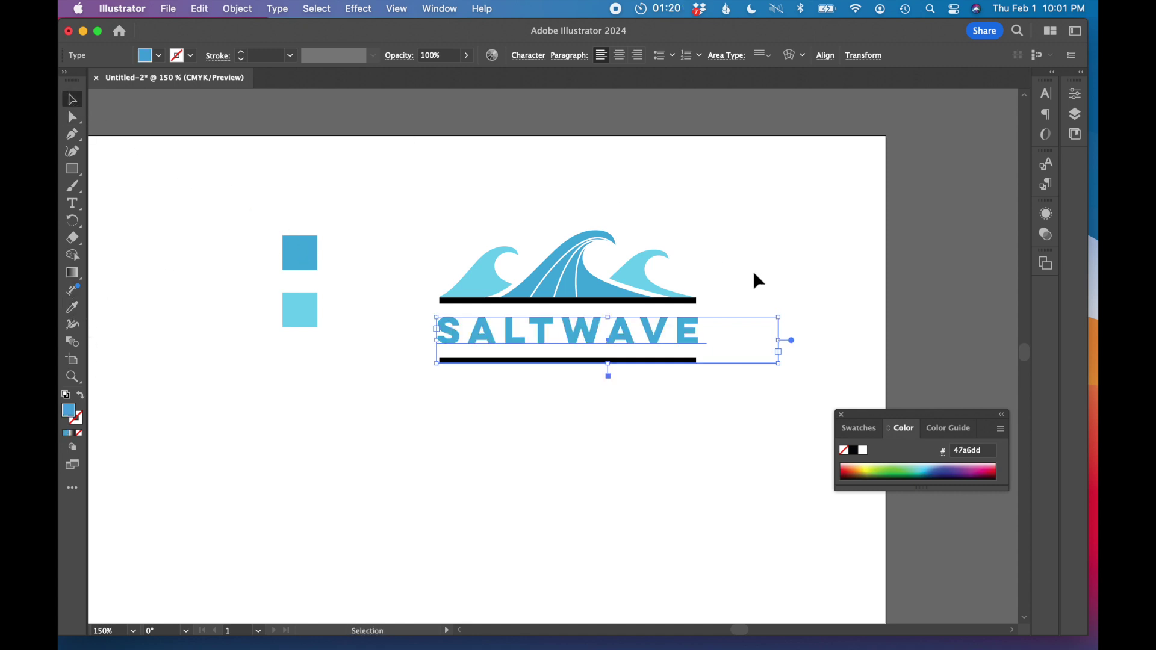
{"action": "left_click", "coordinate": [931, 474]}
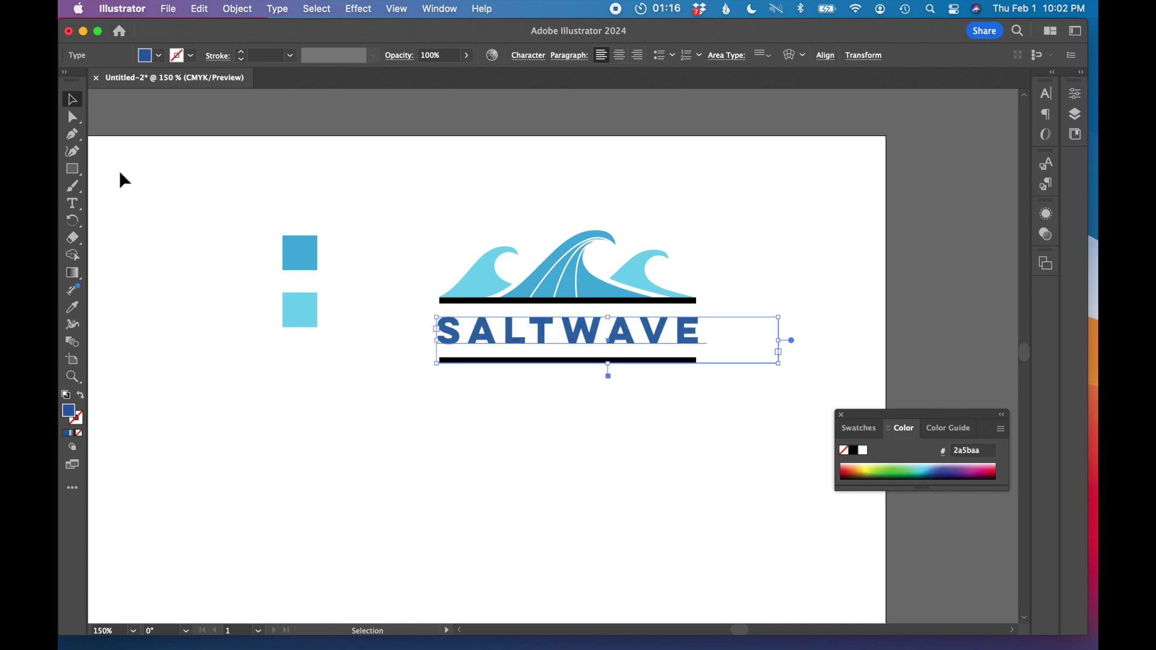
Add a dark blue copy of the top square above it and make both horizontal rules dark blue.
{"action": "left_click", "coordinate": [308, 258]}
{"action": "left_click_drag", "start_coordinate": [309, 258], "coordinate": [310, 201]}
{"action": "left_click", "coordinate": [72, 307]}
{"action": "left_click", "coordinate": [458, 331]}
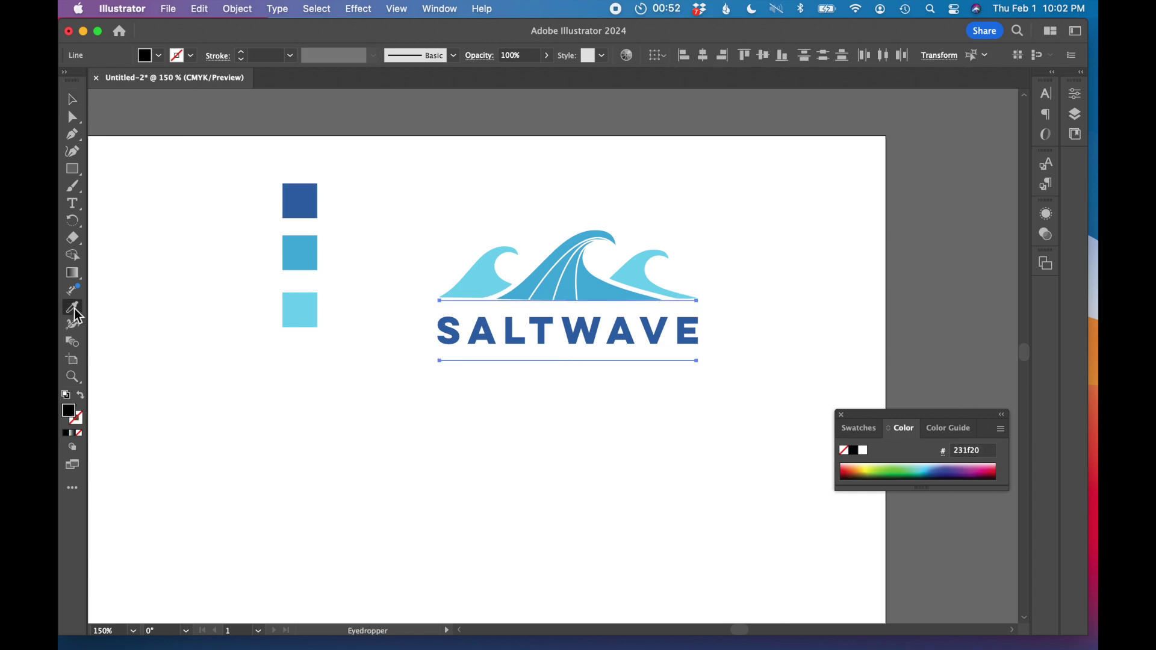
{"action": "left_click_drag", "start_coordinate": [299, 252], "coordinate": [947, 277]}
{"action": "scroll", "coordinate": [482, 269], "scroll_direction": "up", "scroll_amount": 3}
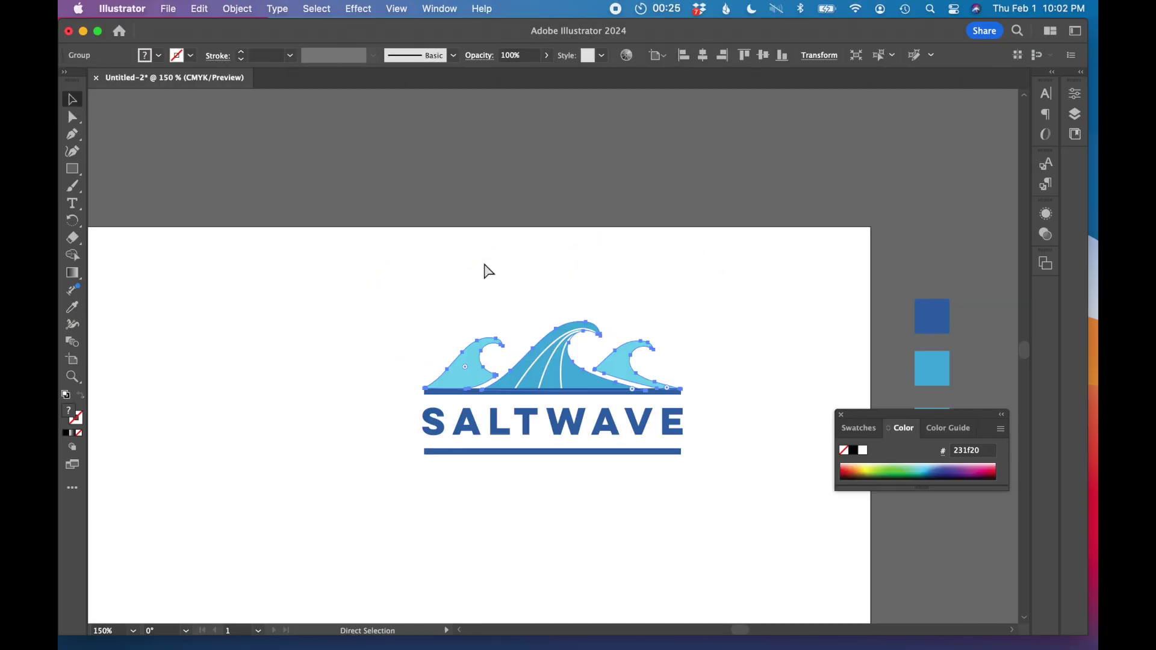
Colour the large centre wave dark blue 2a5baa to match the wordmark.
{"action": "left_click", "coordinate": [552, 361]}
{"action": "left_click", "coordinate": [604, 265]}
{"action": "left_click", "coordinate": [70, 116]}
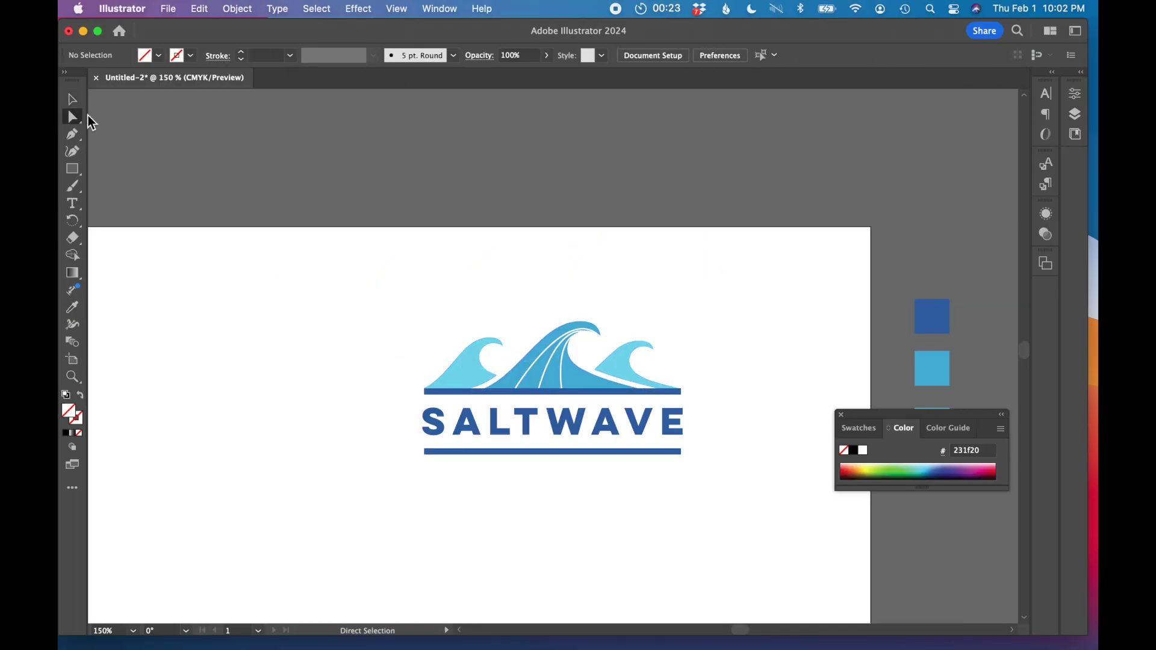
{"action": "left_click", "coordinate": [578, 383]}
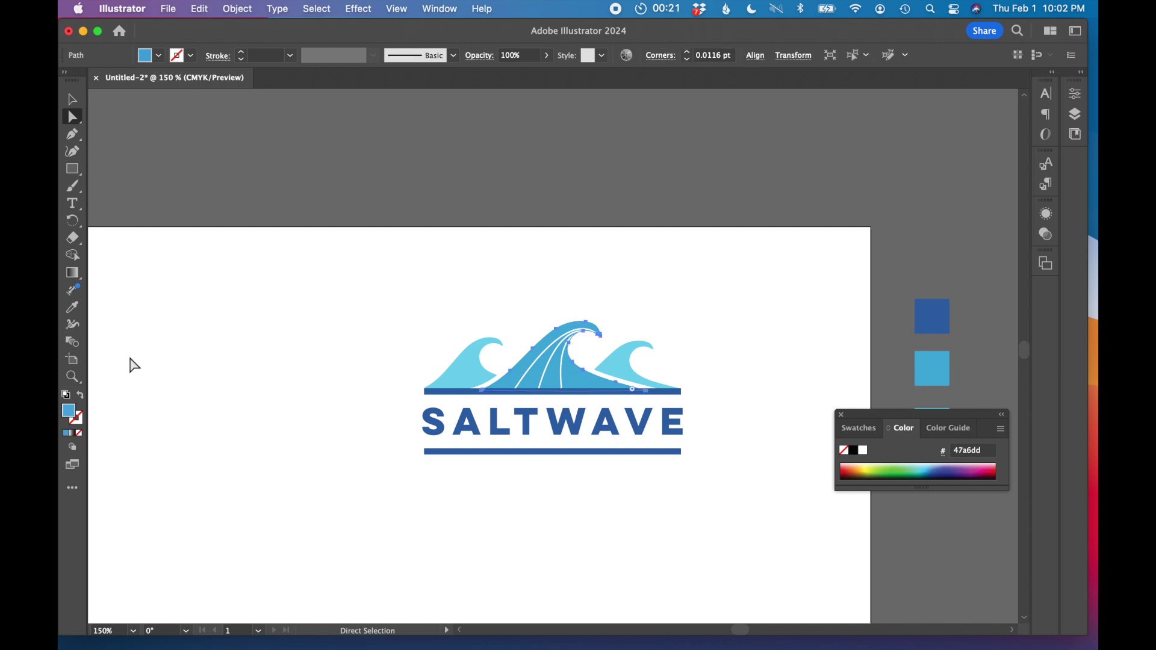
{"action": "left_click", "coordinate": [72, 307]}
{"action": "left_click", "coordinate": [948, 370]}
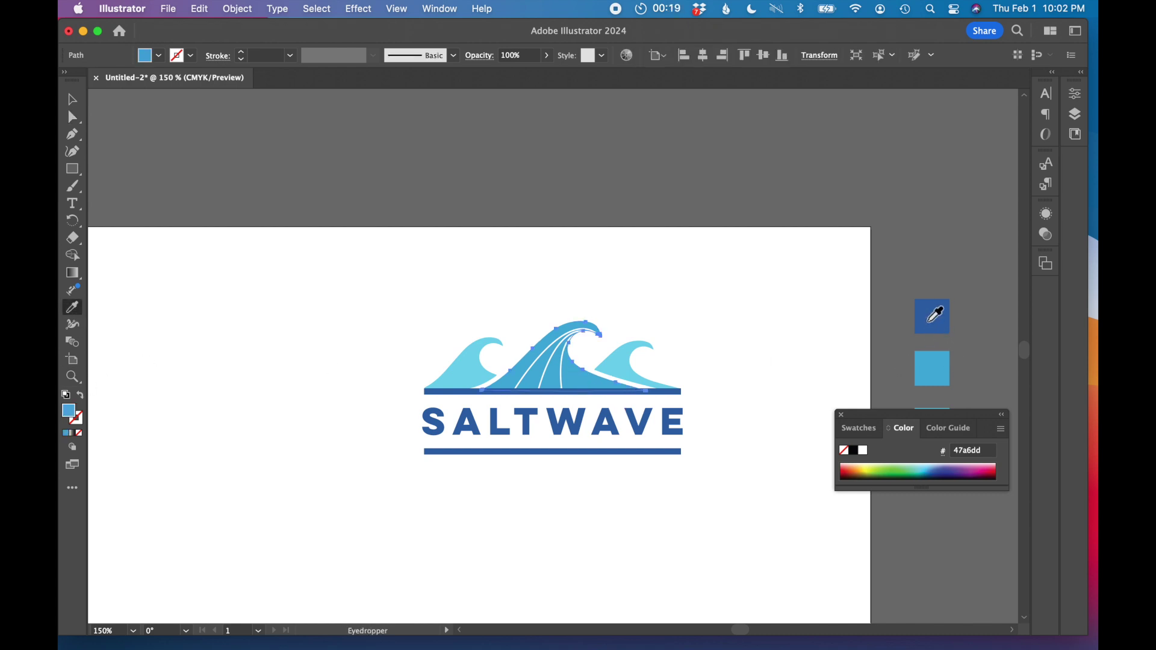
{"action": "left_click", "coordinate": [931, 318]}
{"action": "left_click", "coordinate": [72, 99]}
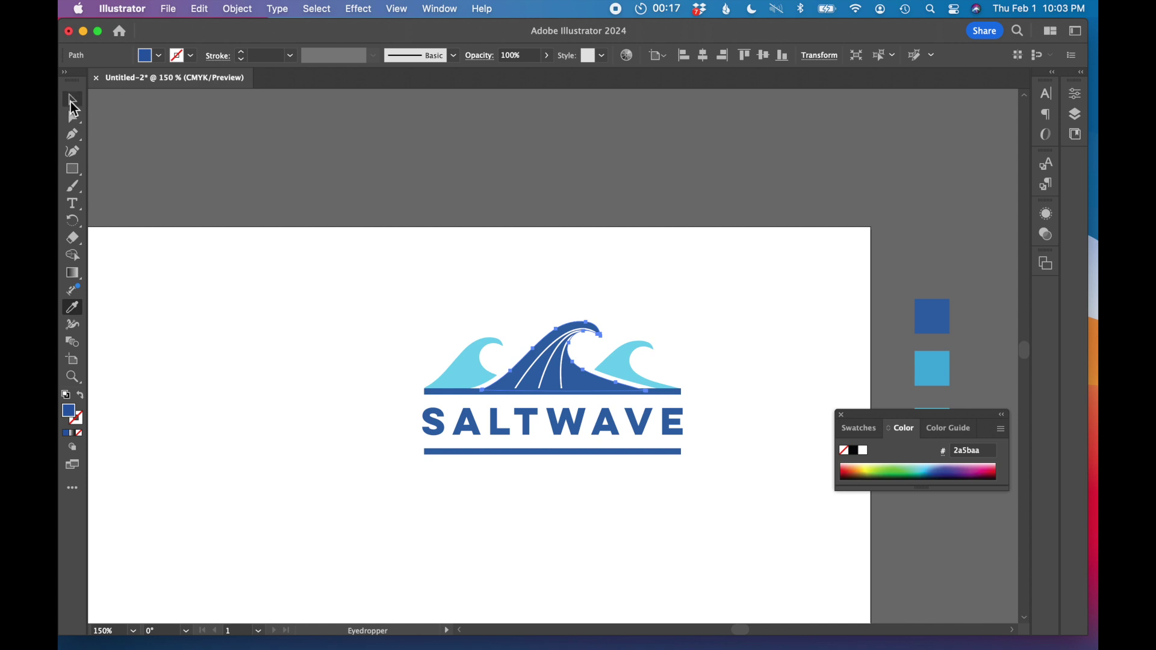
{"action": "left_click", "coordinate": [314, 297]}
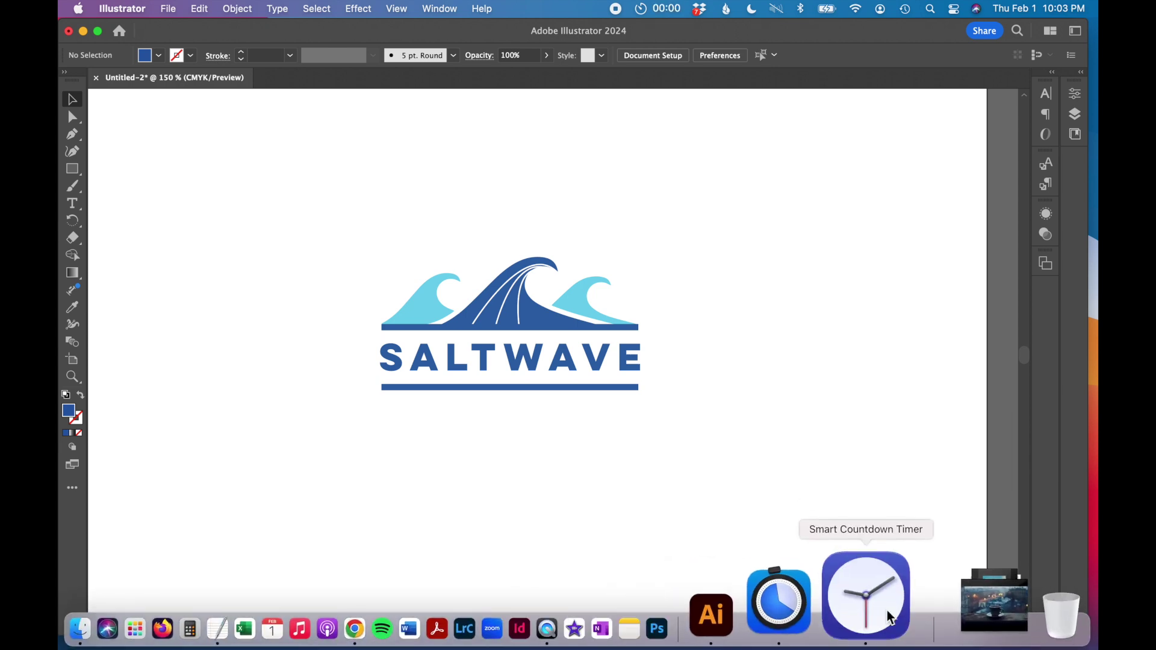
{"action": "left_click", "coordinate": [866, 599]}
{"action": "left_click", "coordinate": [703, 121]}
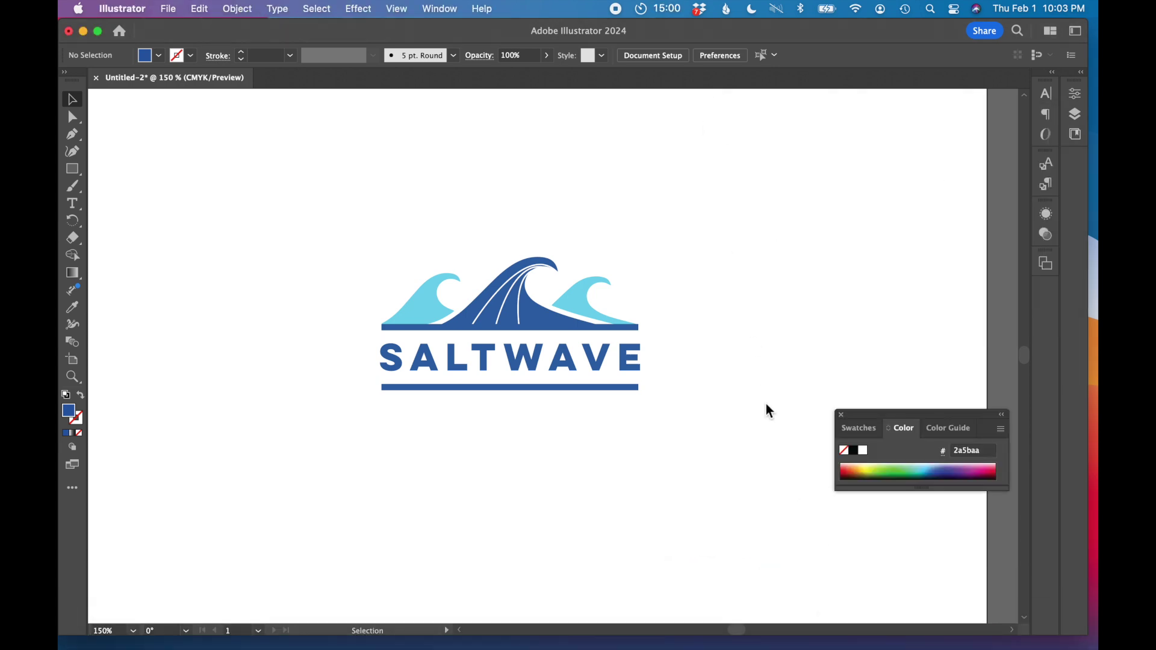